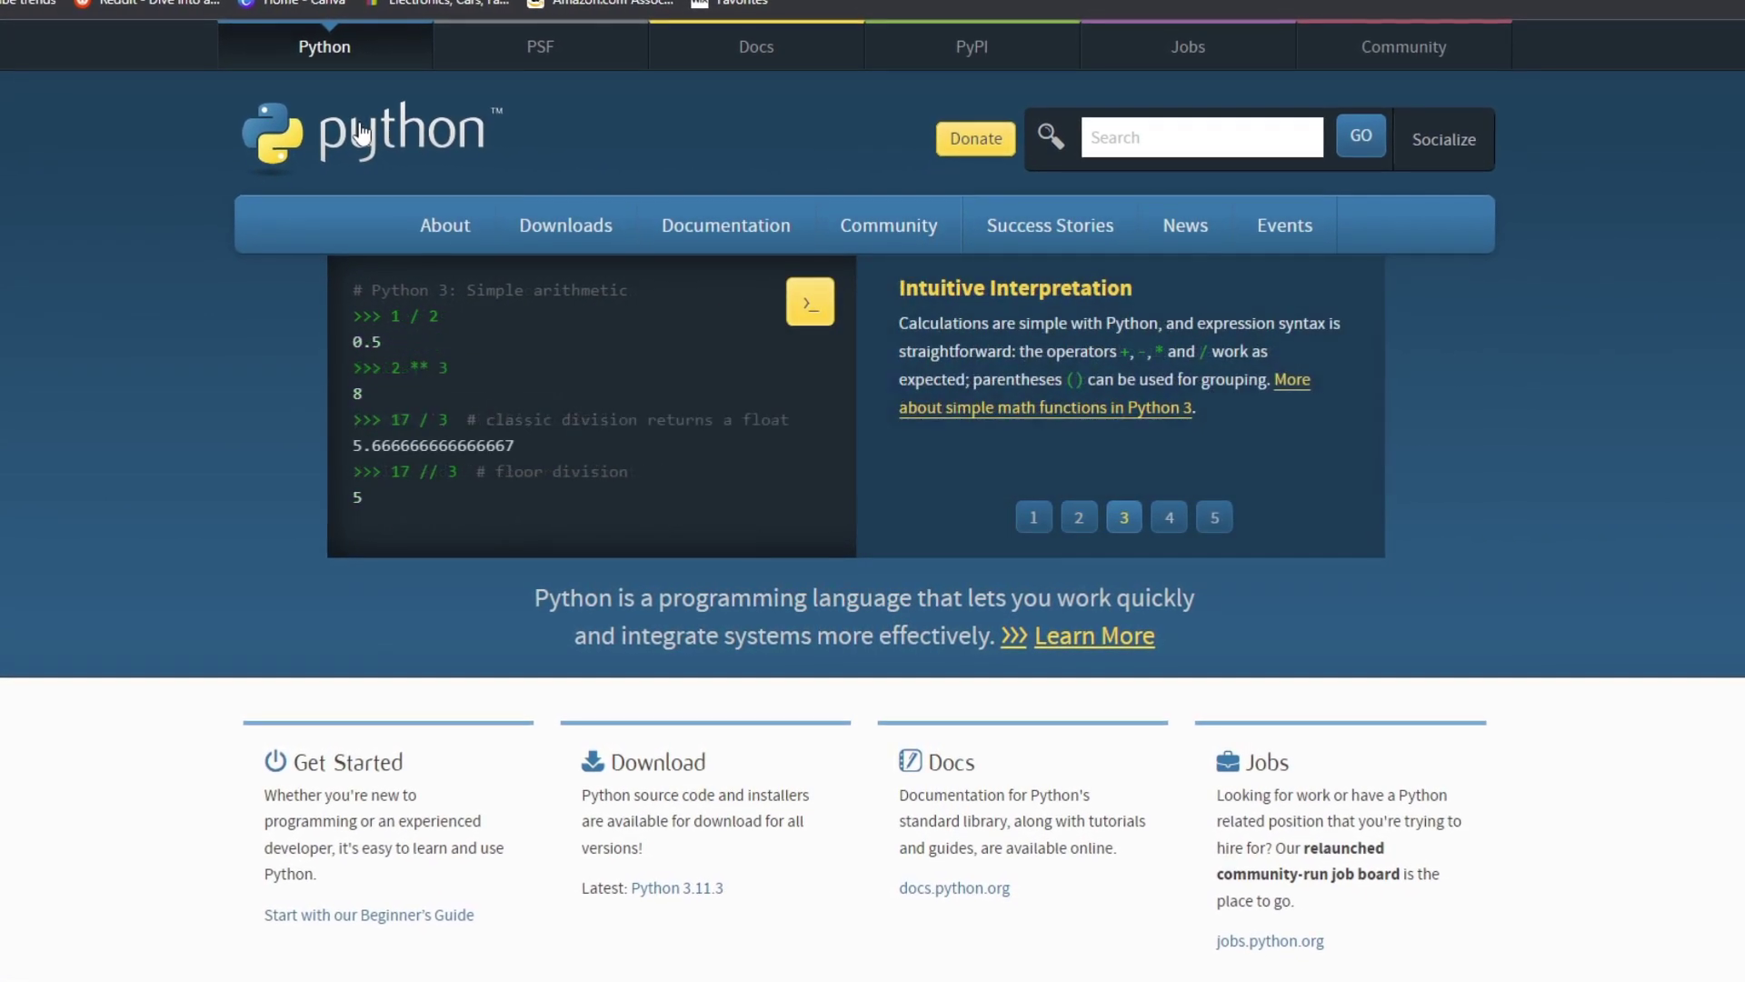
Download Python 3.11.3 for Windows from the Python website, and look over the A1111 Web UI Installer releases on GitHub.
{"action": "mouse_move", "coordinate": [561, 221]}
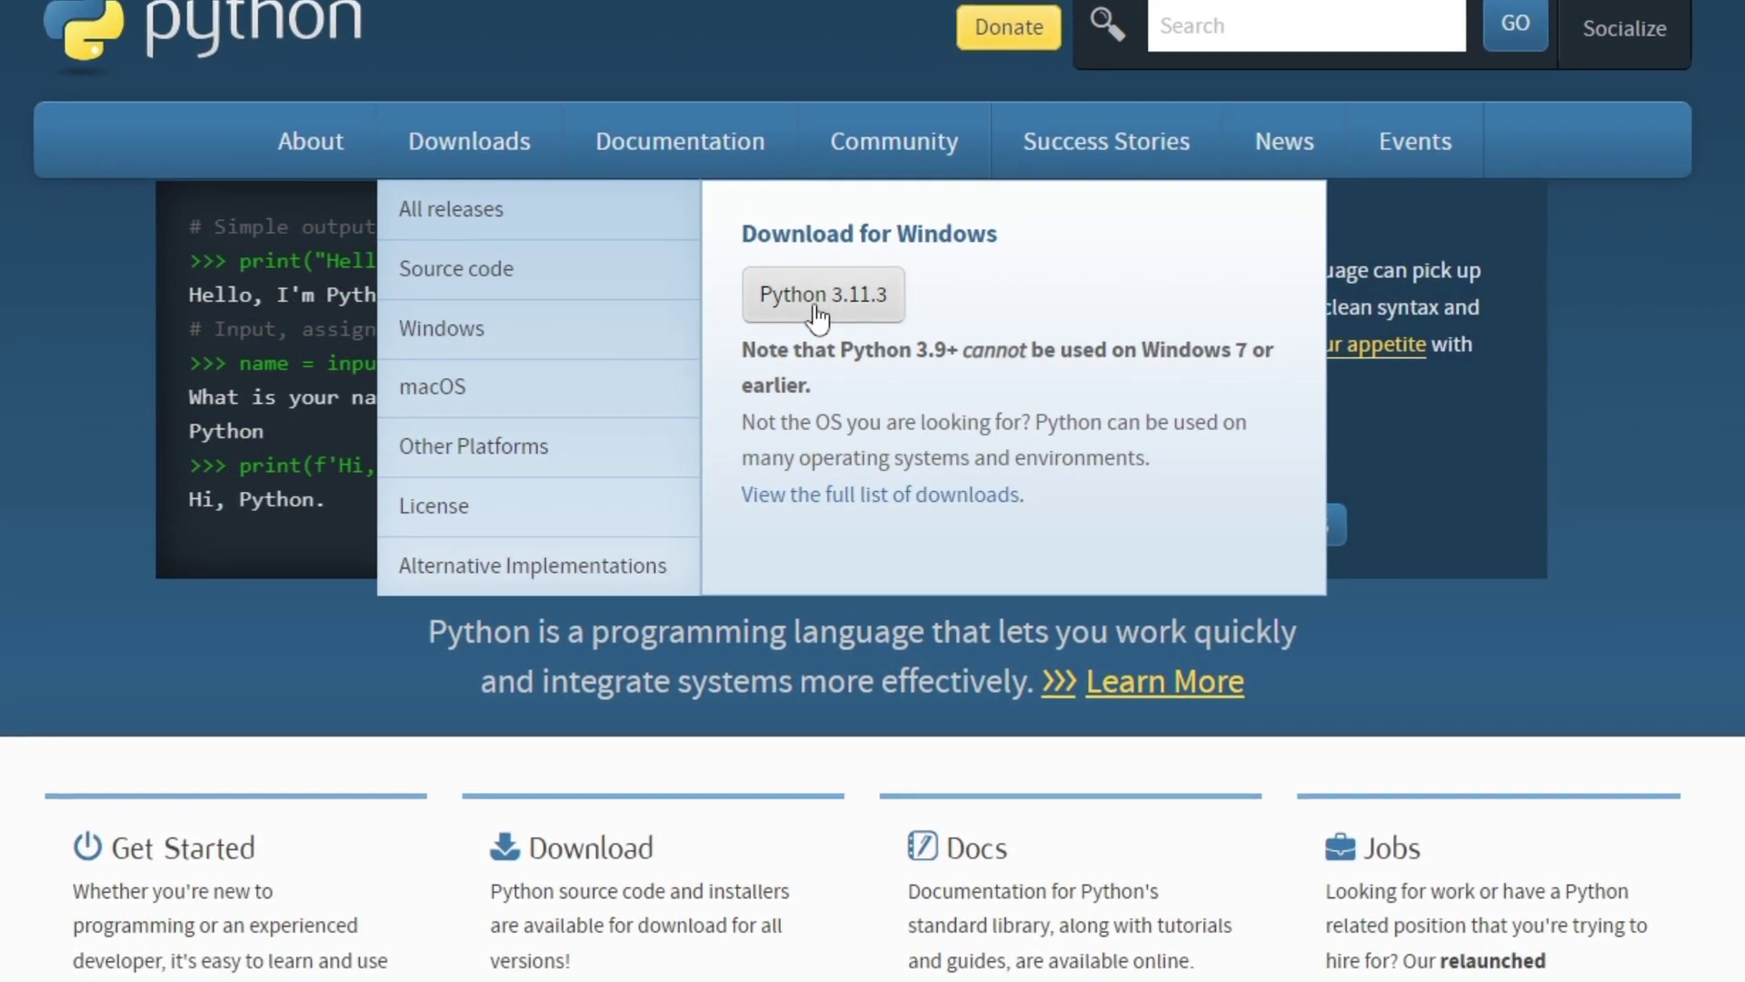
{"action": "left_click", "coordinate": [818, 309]}
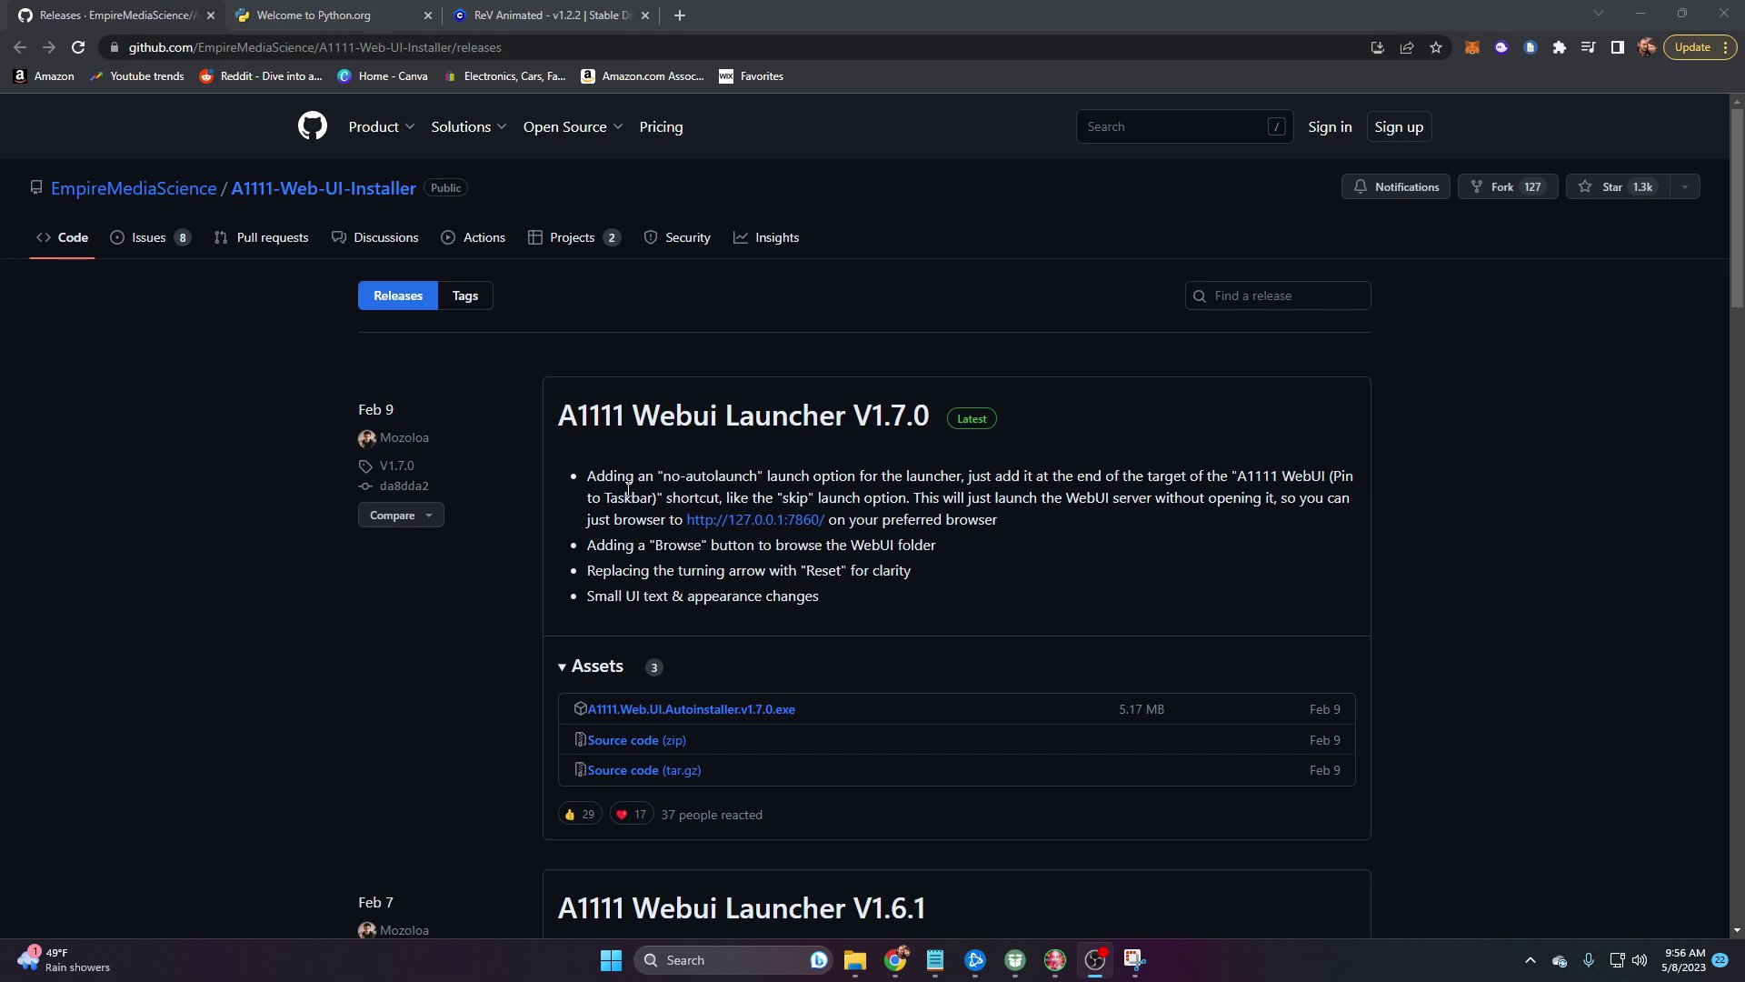
{"action": "scroll", "coordinate": [215, 534], "scroll_direction": "down", "scroll_amount": 2}
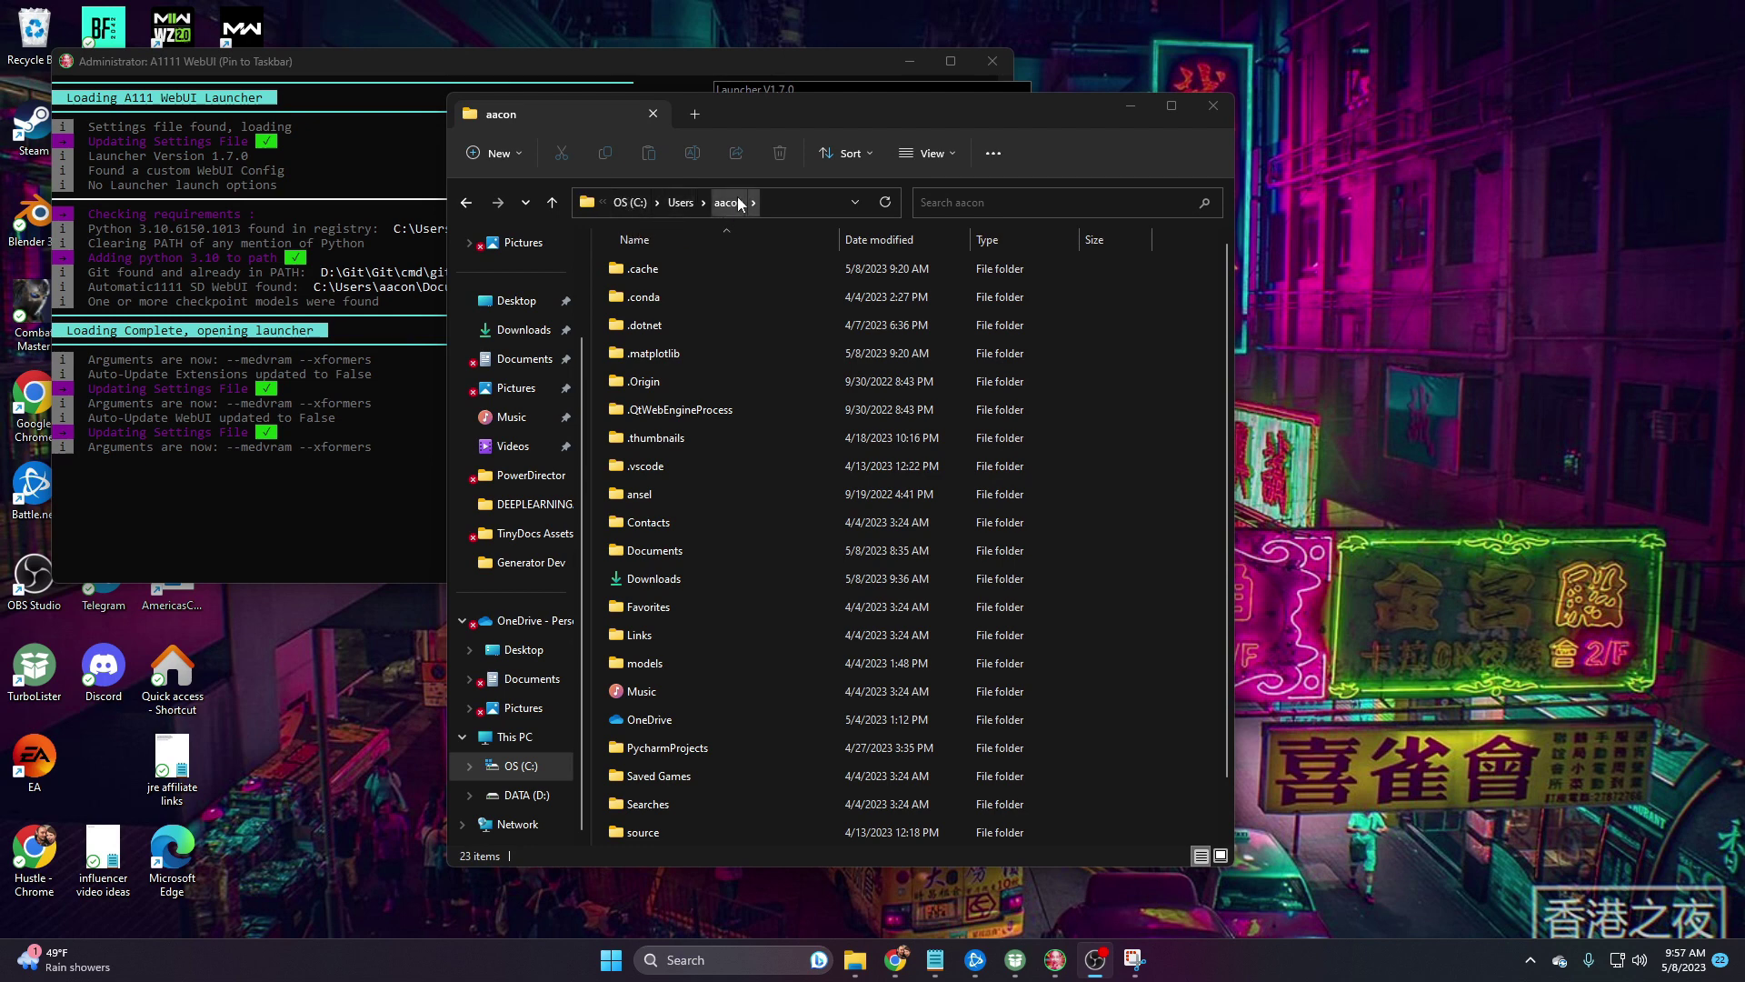
Browse from the user folder to Documents > A1111 Web UI Autoinstaller > stable-diffusion-webui > models > Stable-diffusion.
{"action": "double_click", "coordinate": [671, 551]}
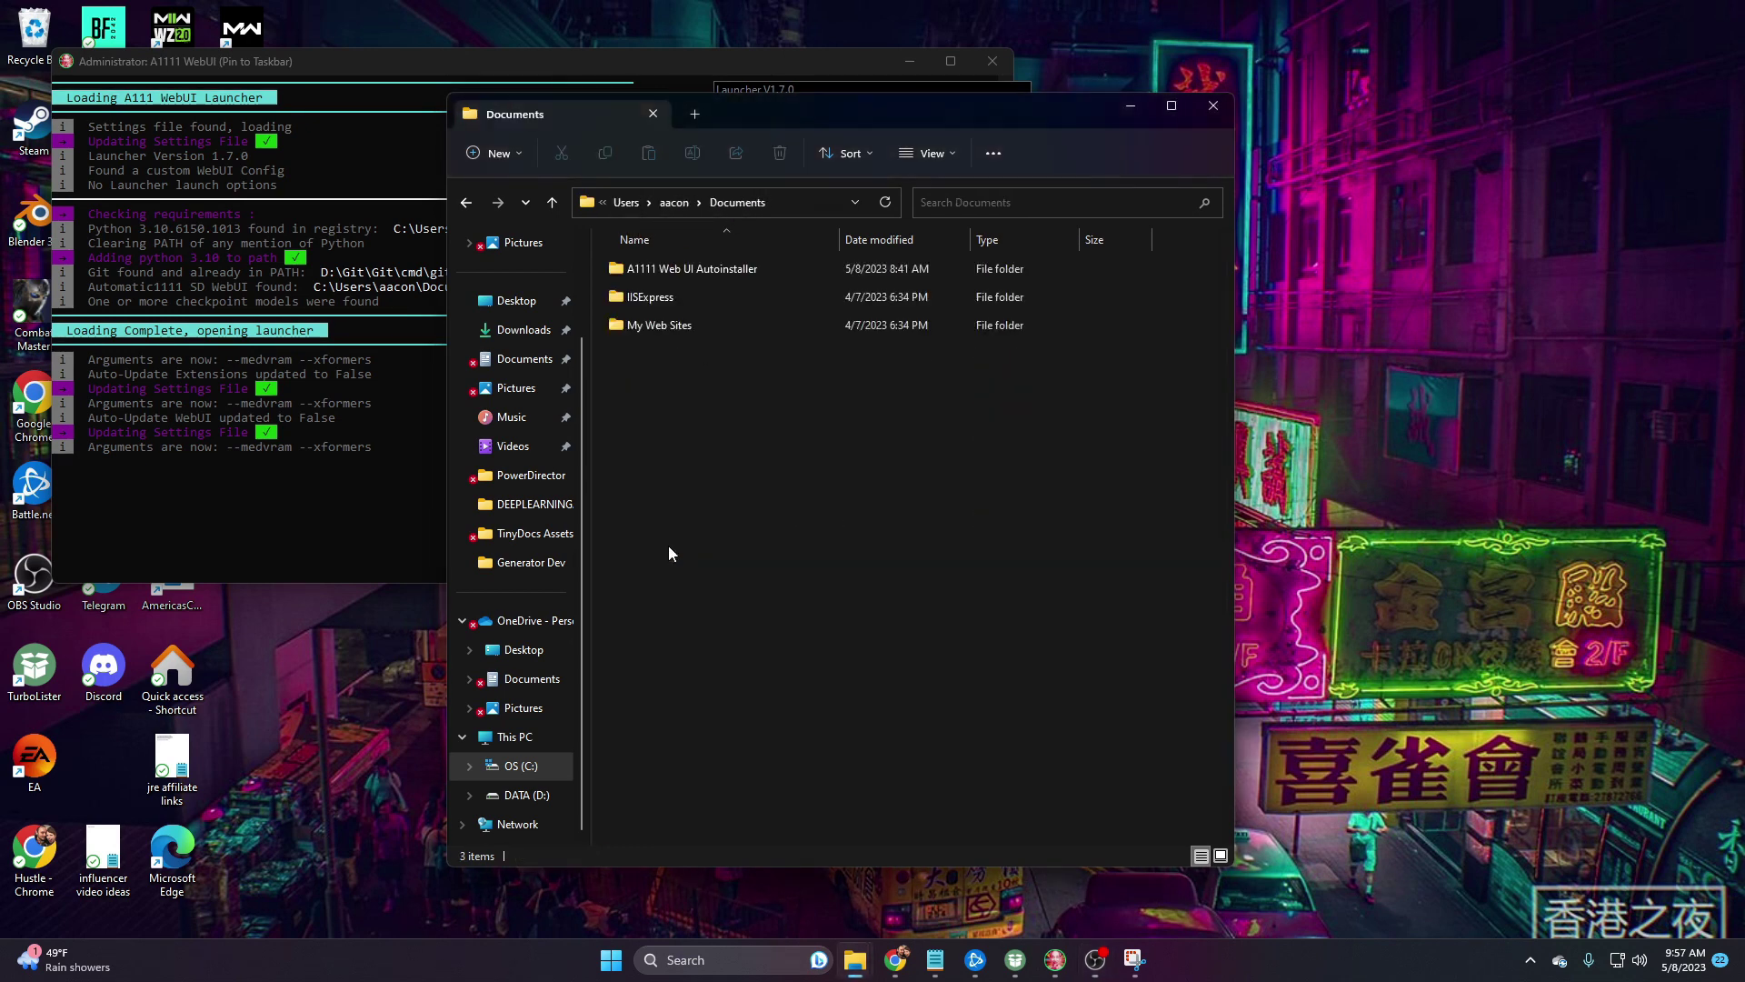
{"action": "double_click", "coordinate": [707, 269]}
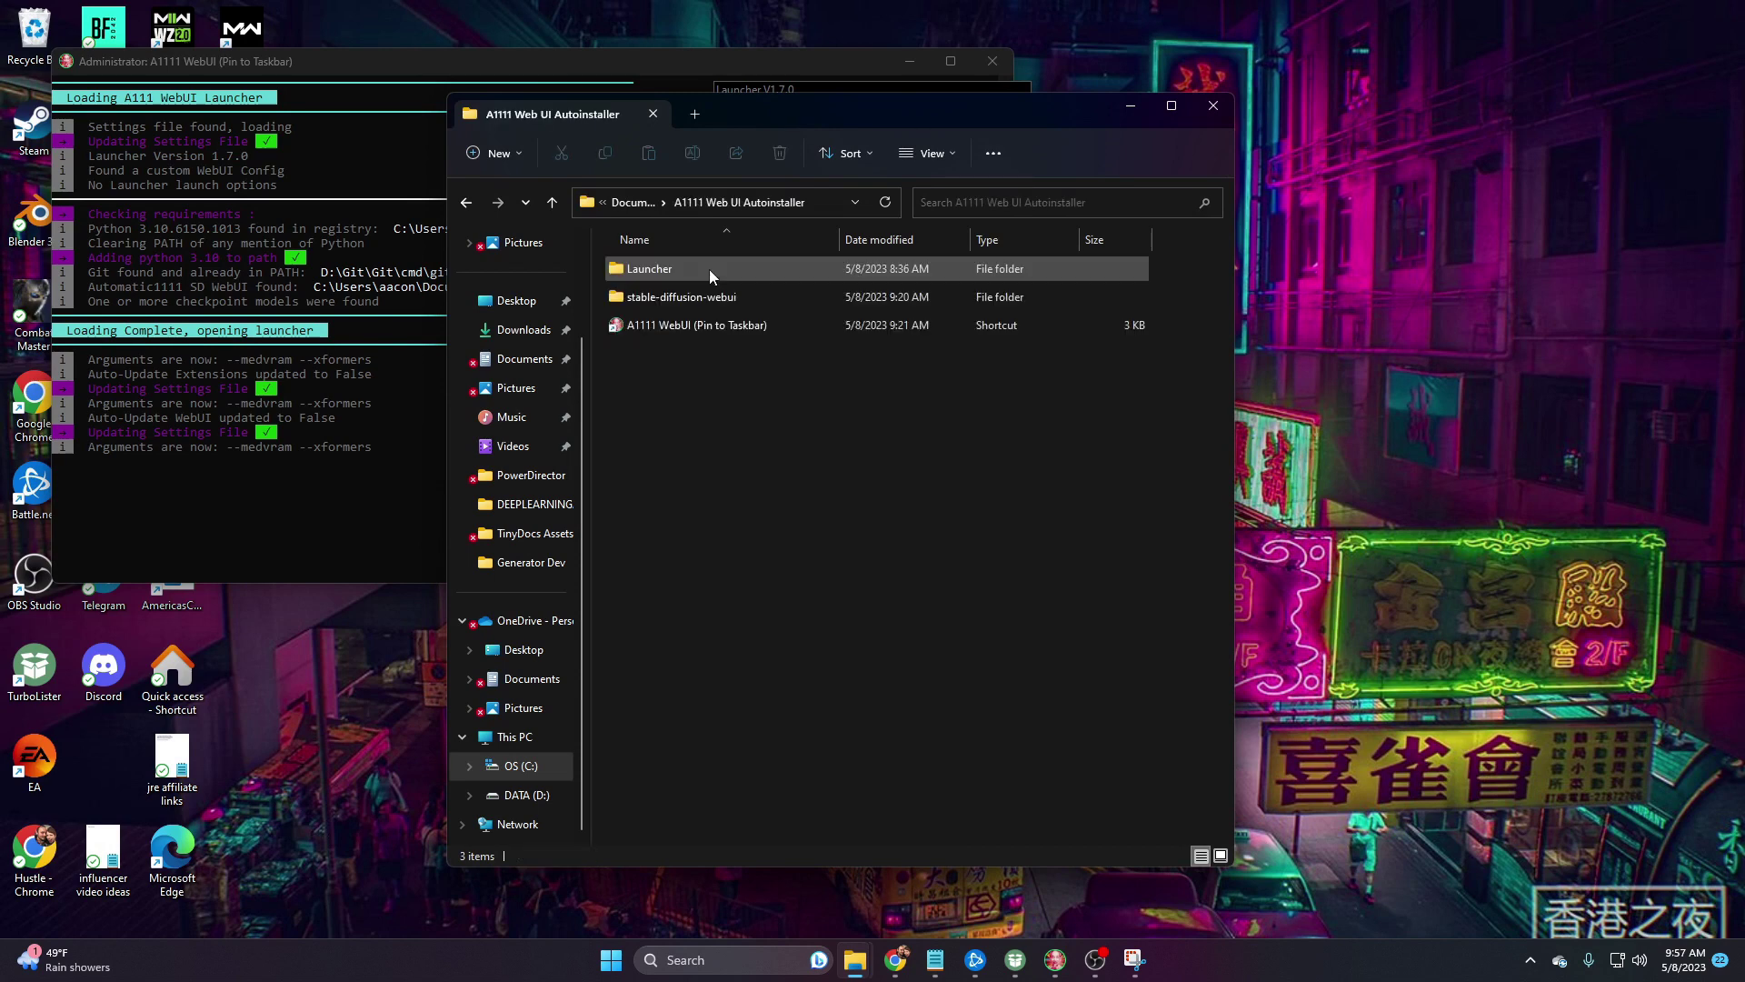
{"action": "double_click", "coordinate": [690, 302]}
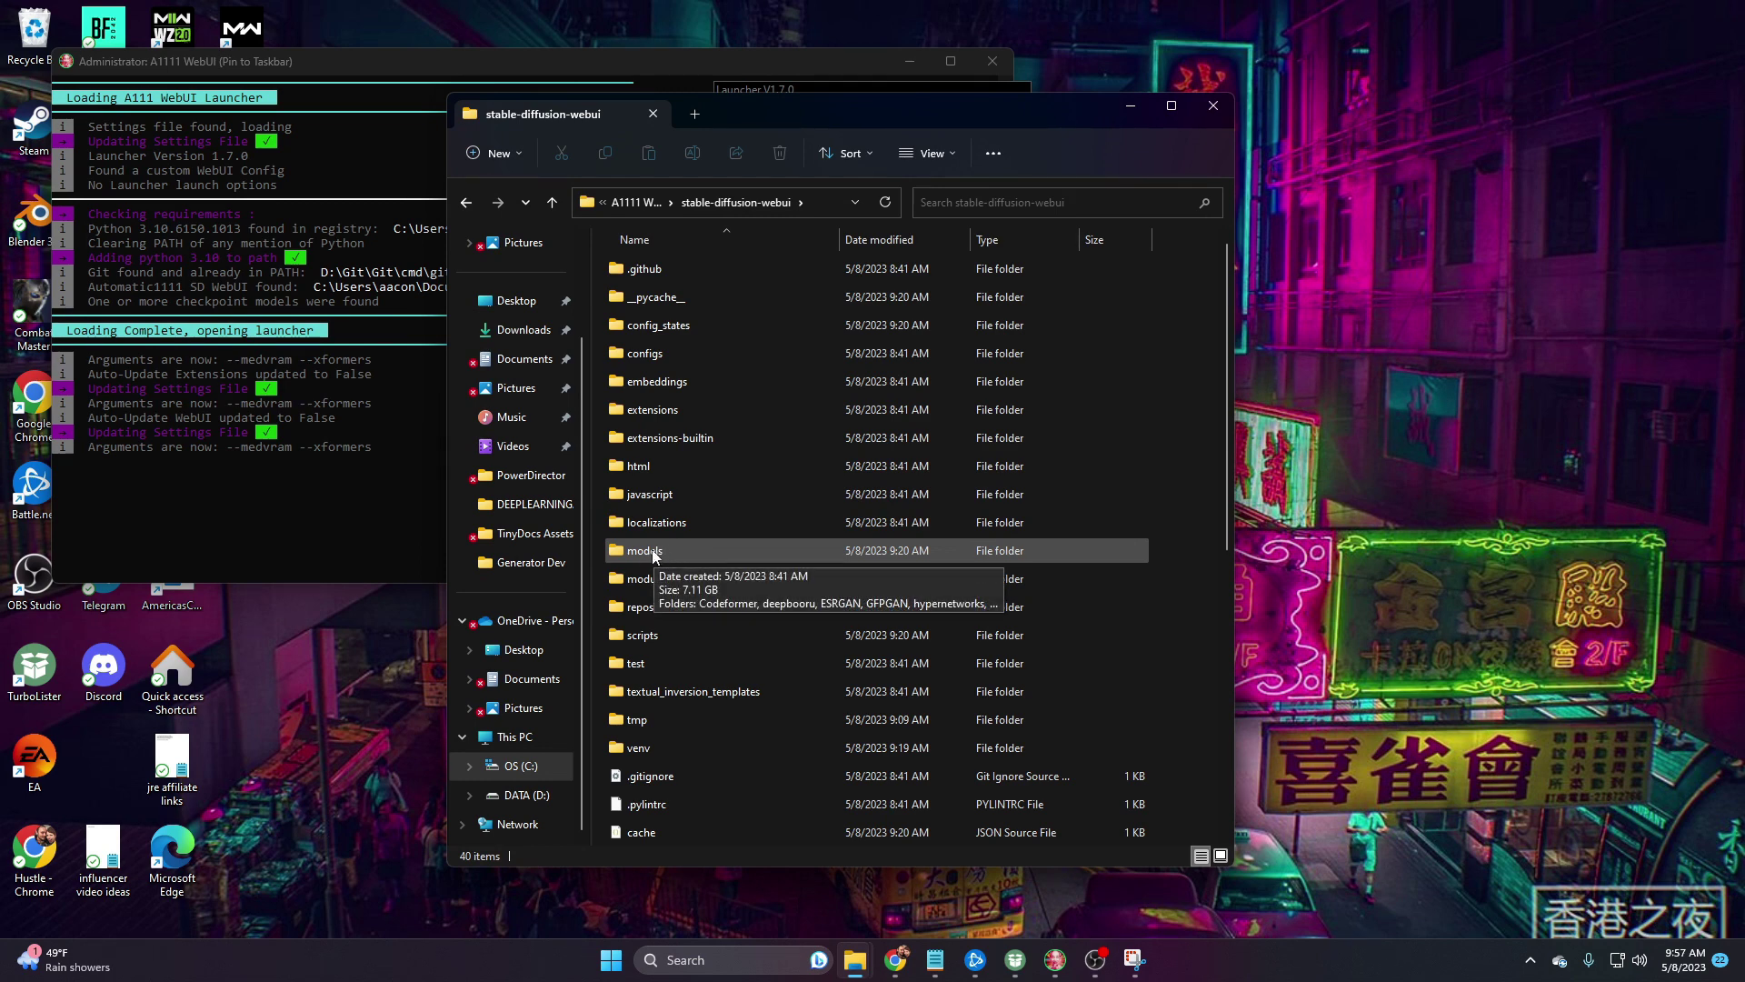
{"action": "double_click", "coordinate": [653, 551]}
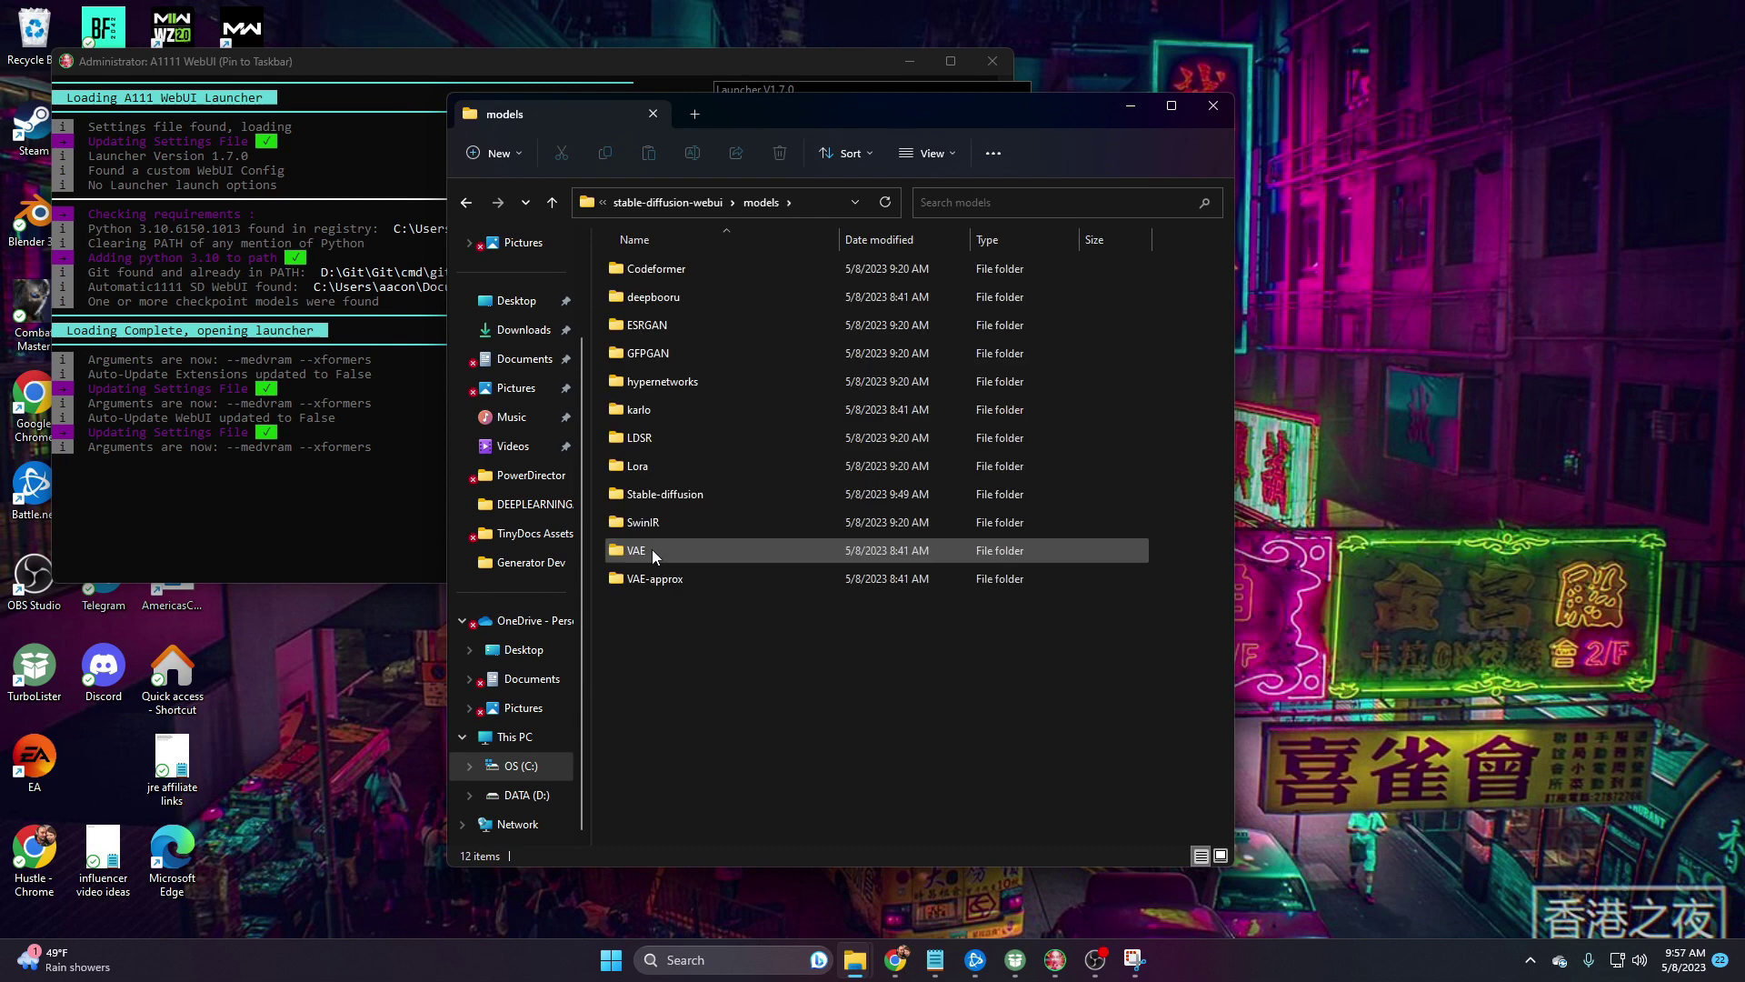
{"action": "double_click", "coordinate": [673, 493]}
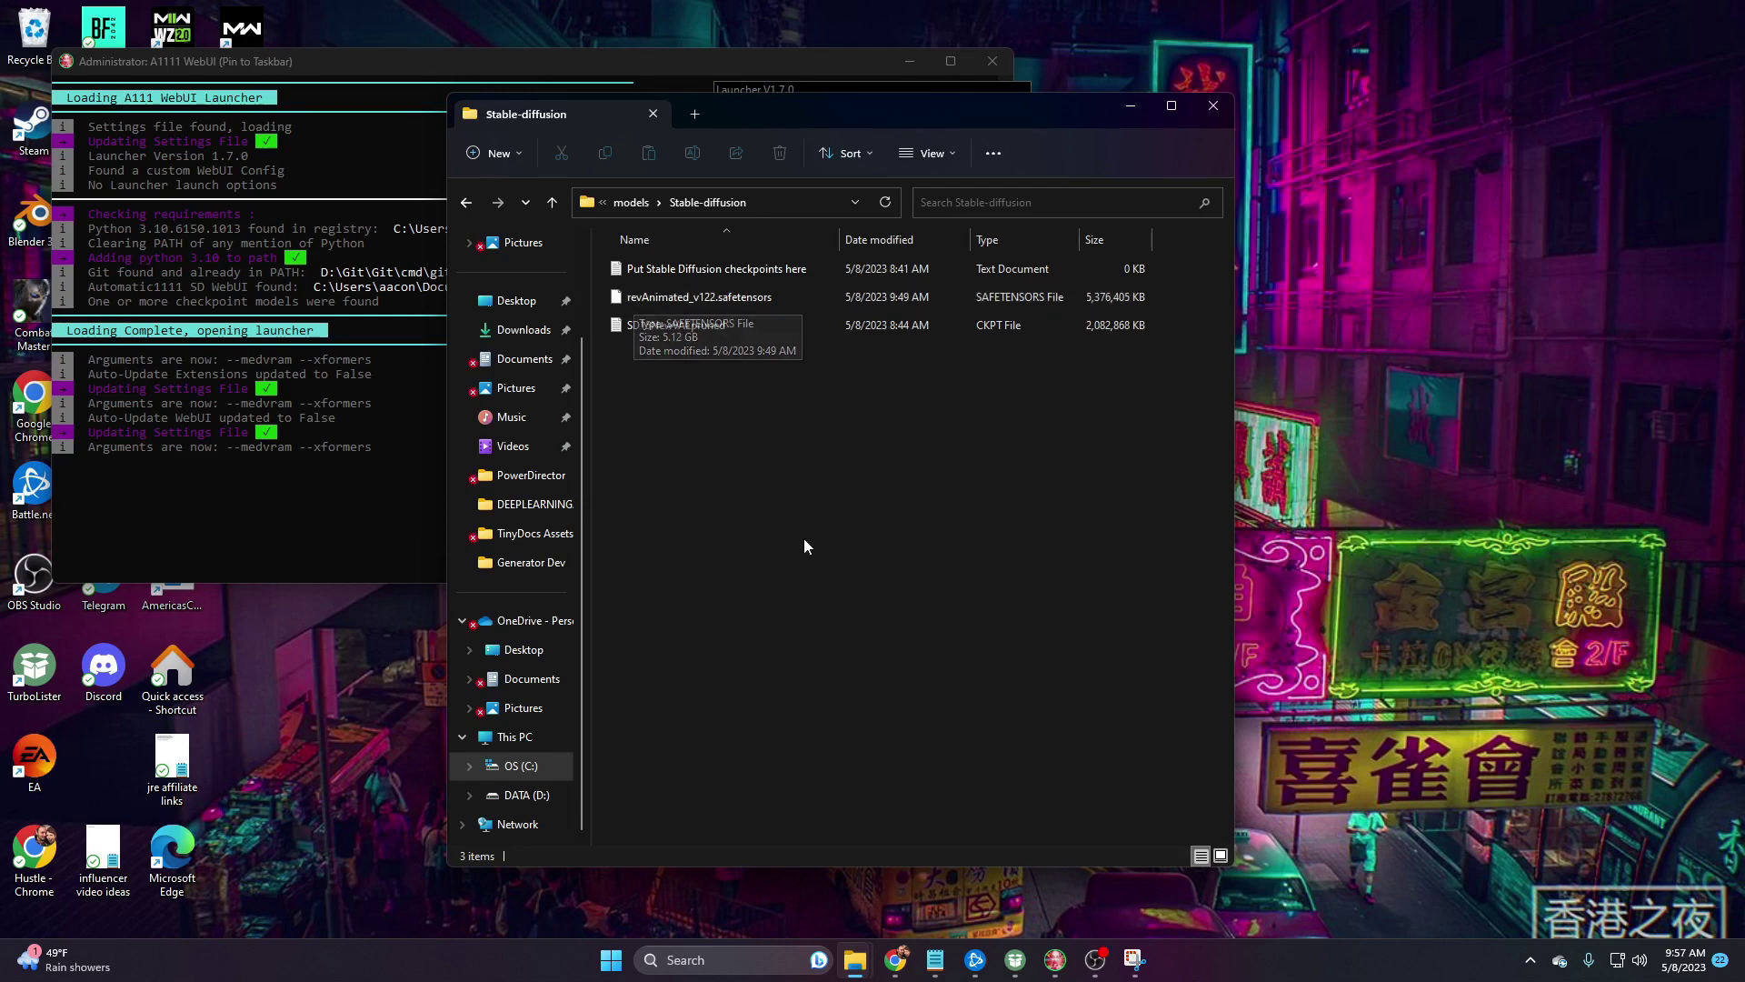
Switch to the Civitai page in Chrome and start saving the ReV Animated v1.2.2 download link to a chosen location.
{"action": "mouse_move", "coordinate": [898, 955]}
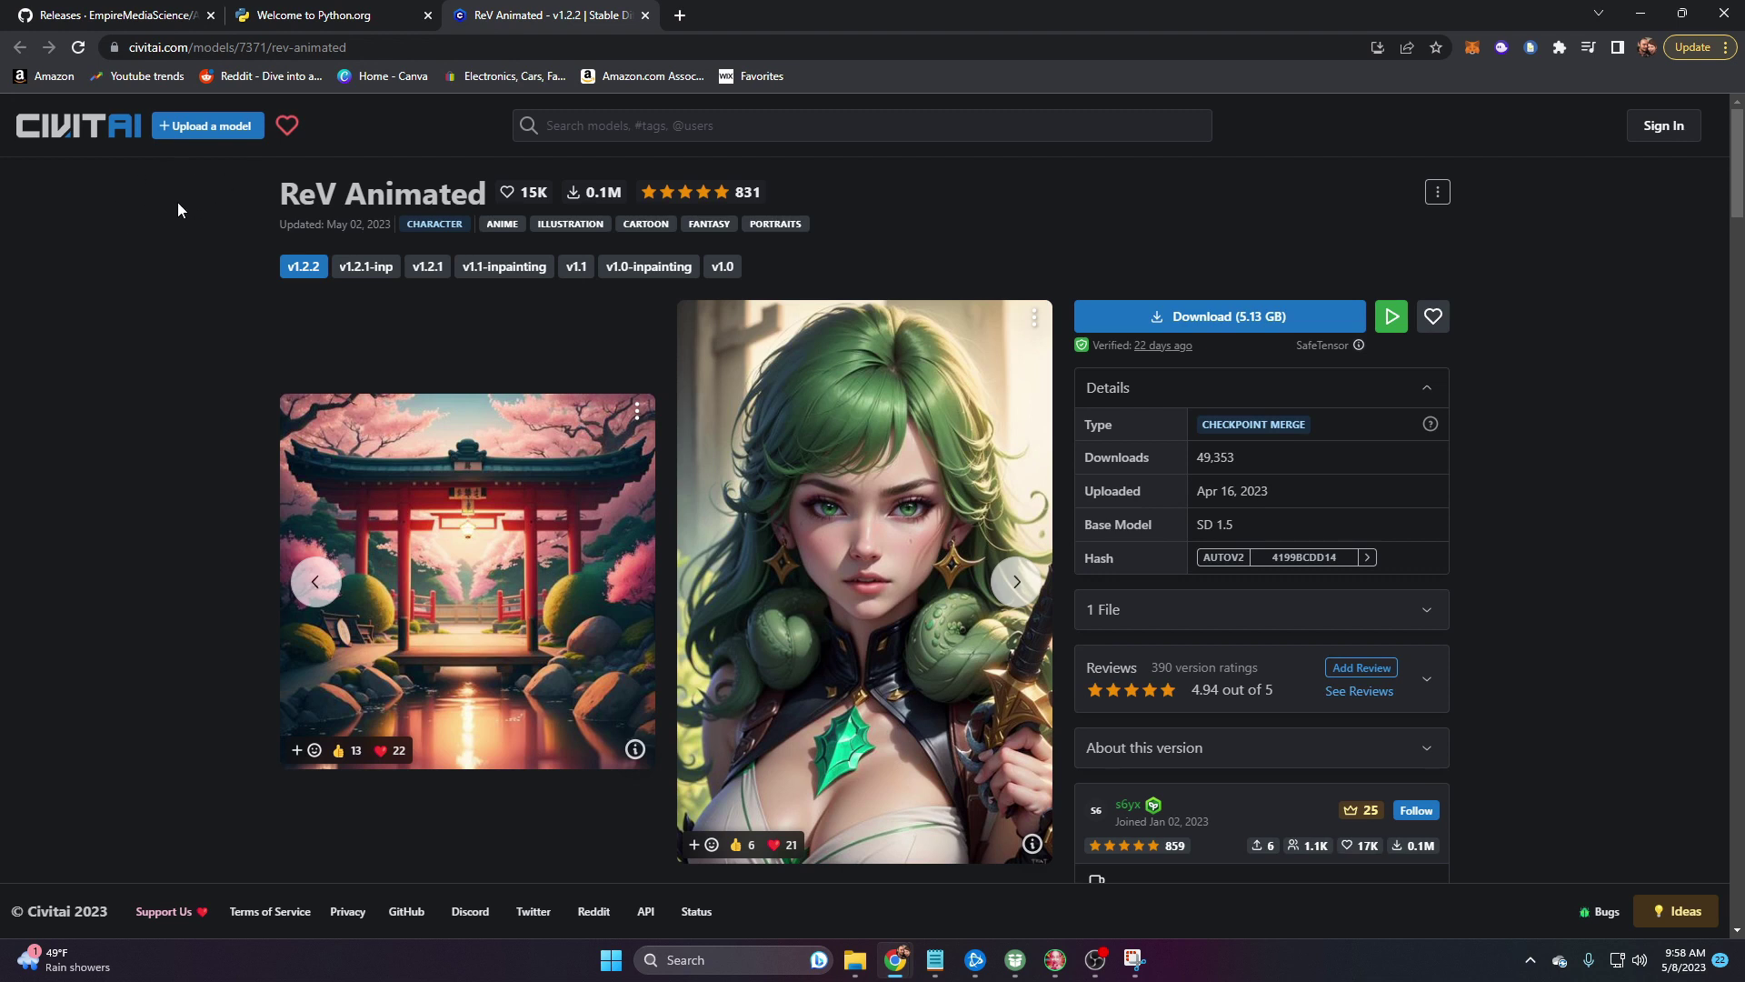
{"action": "right_click", "coordinate": [863, 378]}
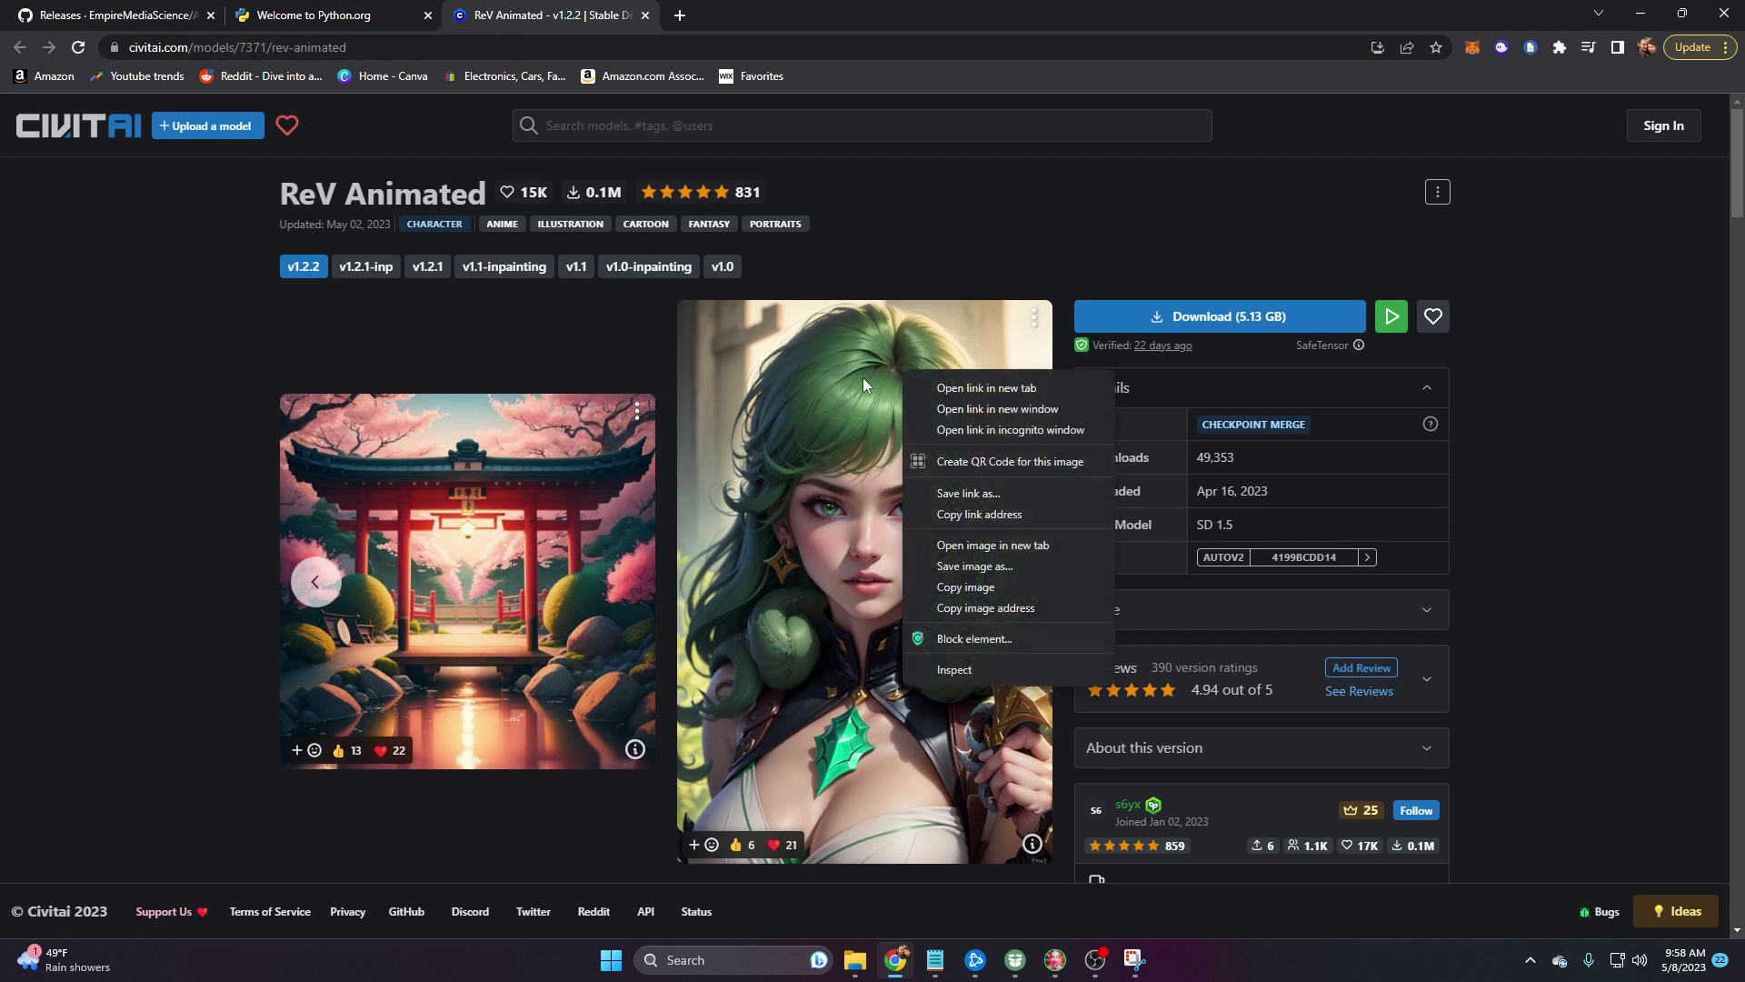
{"action": "left_click", "coordinate": [859, 243]}
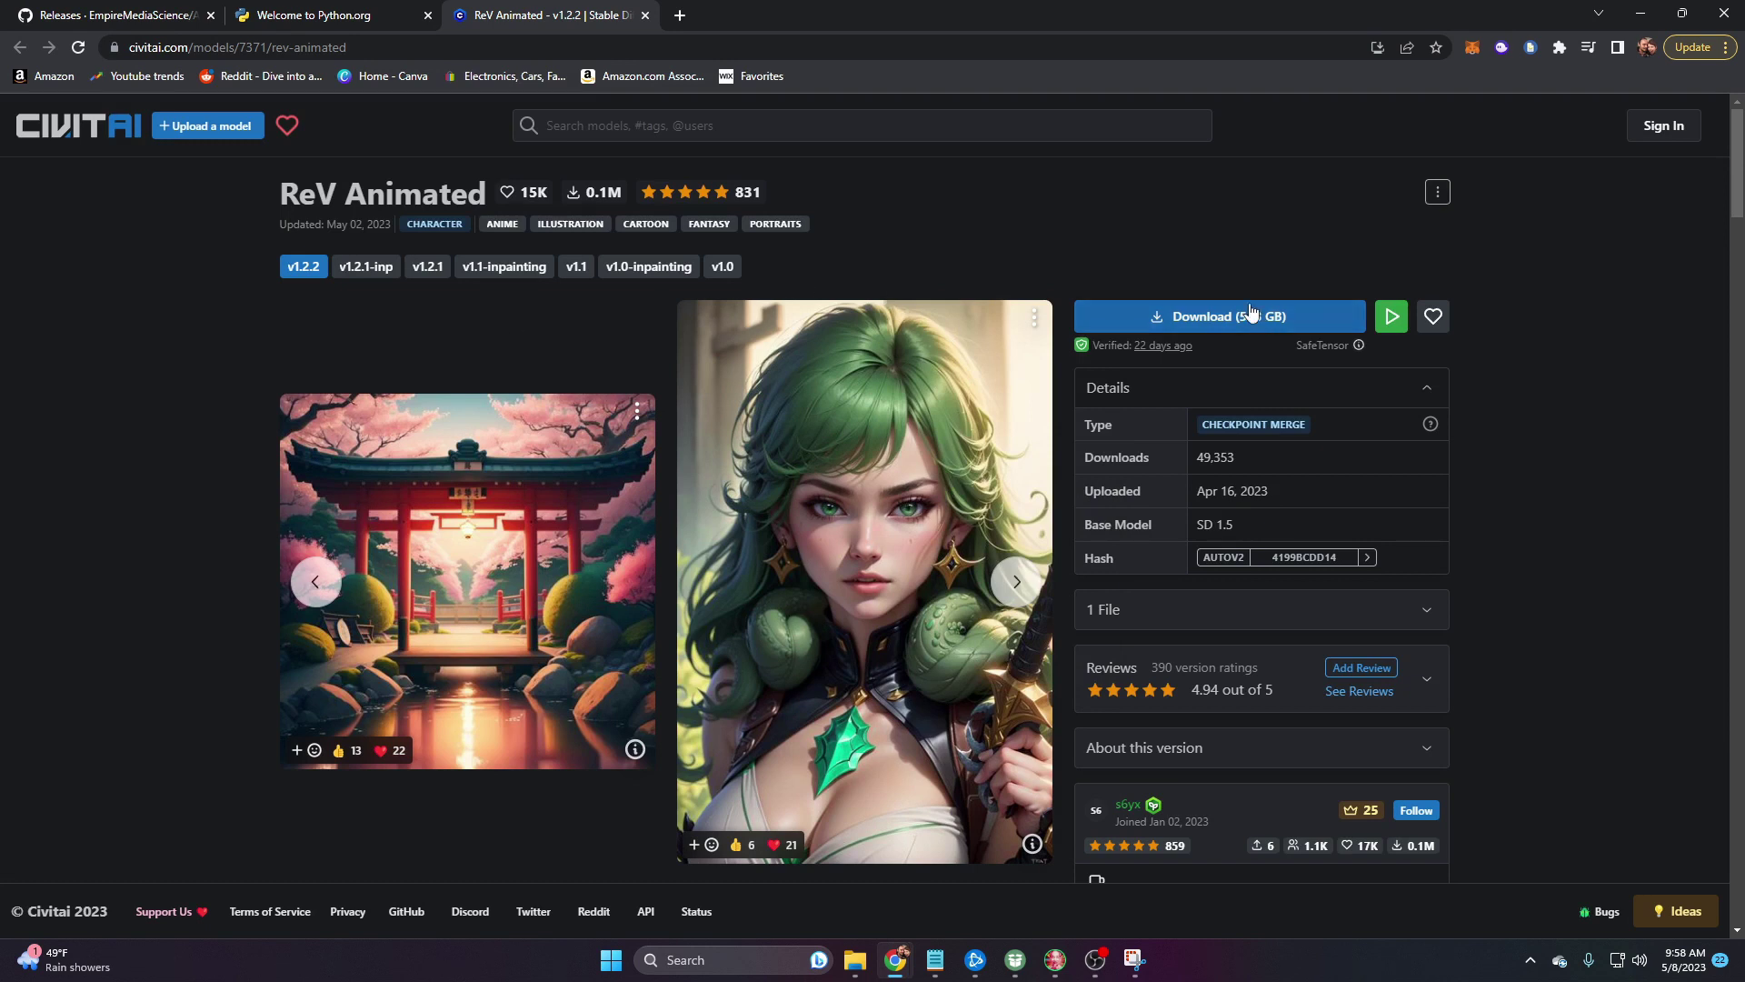
{"action": "right_click", "coordinate": [1177, 312]}
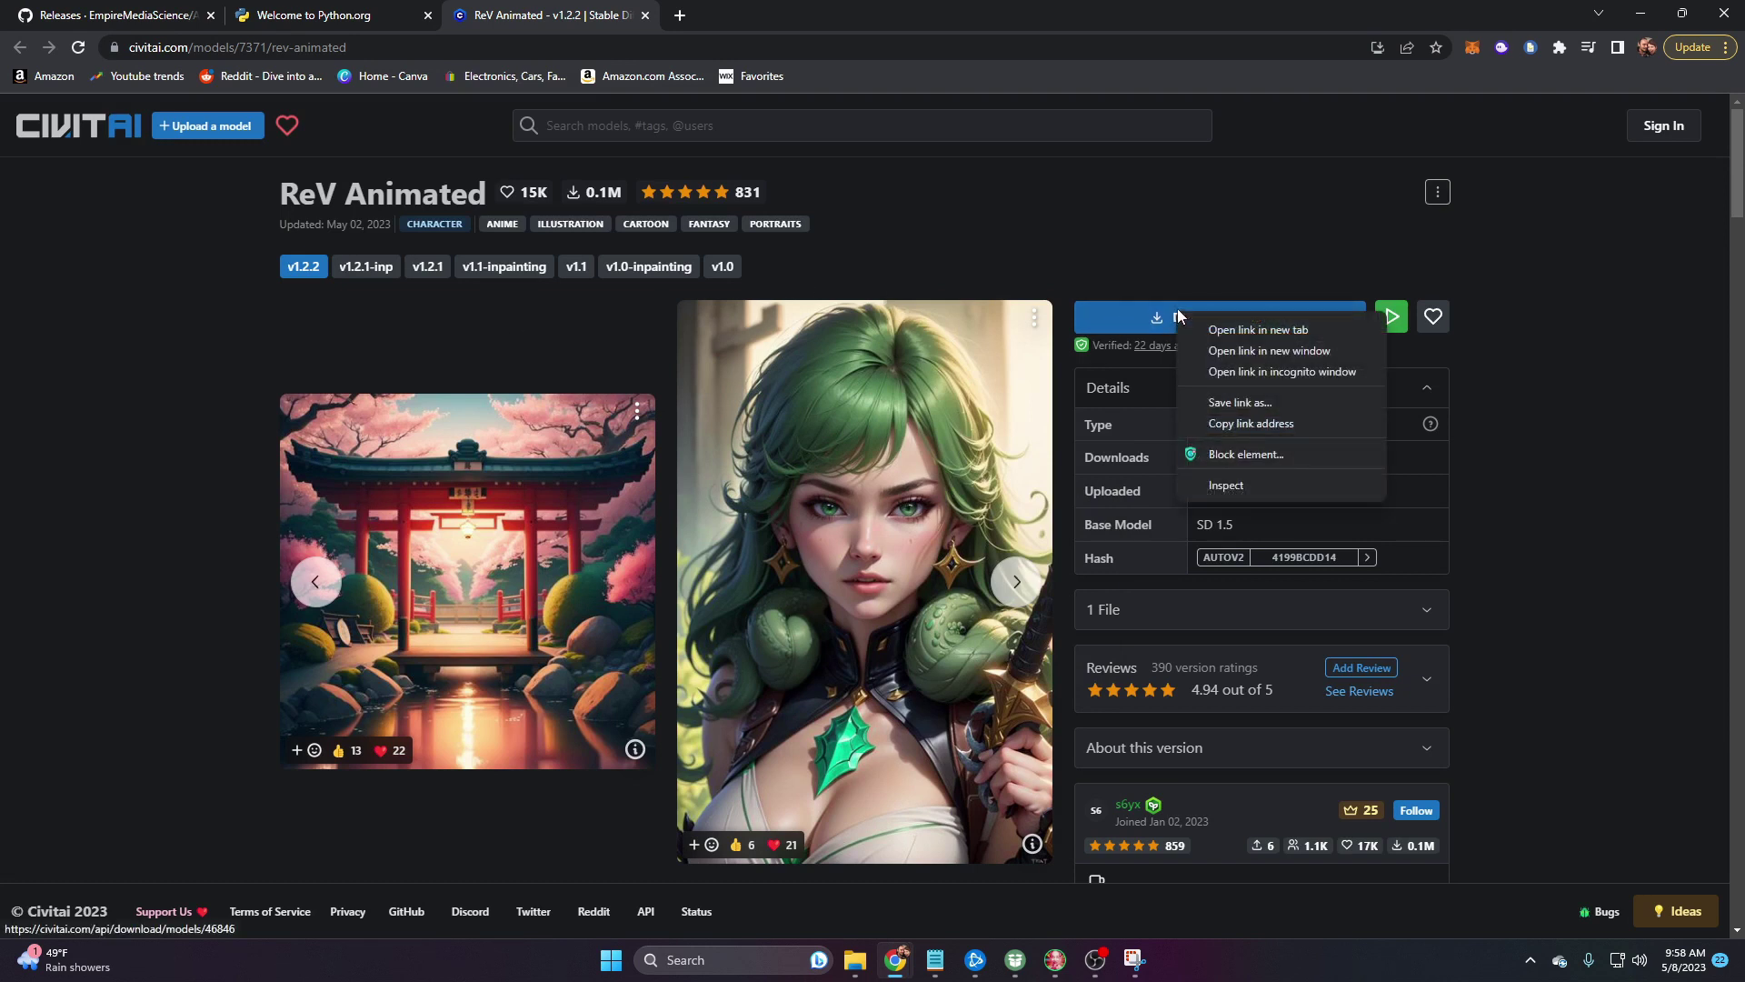
{"action": "left_click", "coordinate": [1237, 402]}
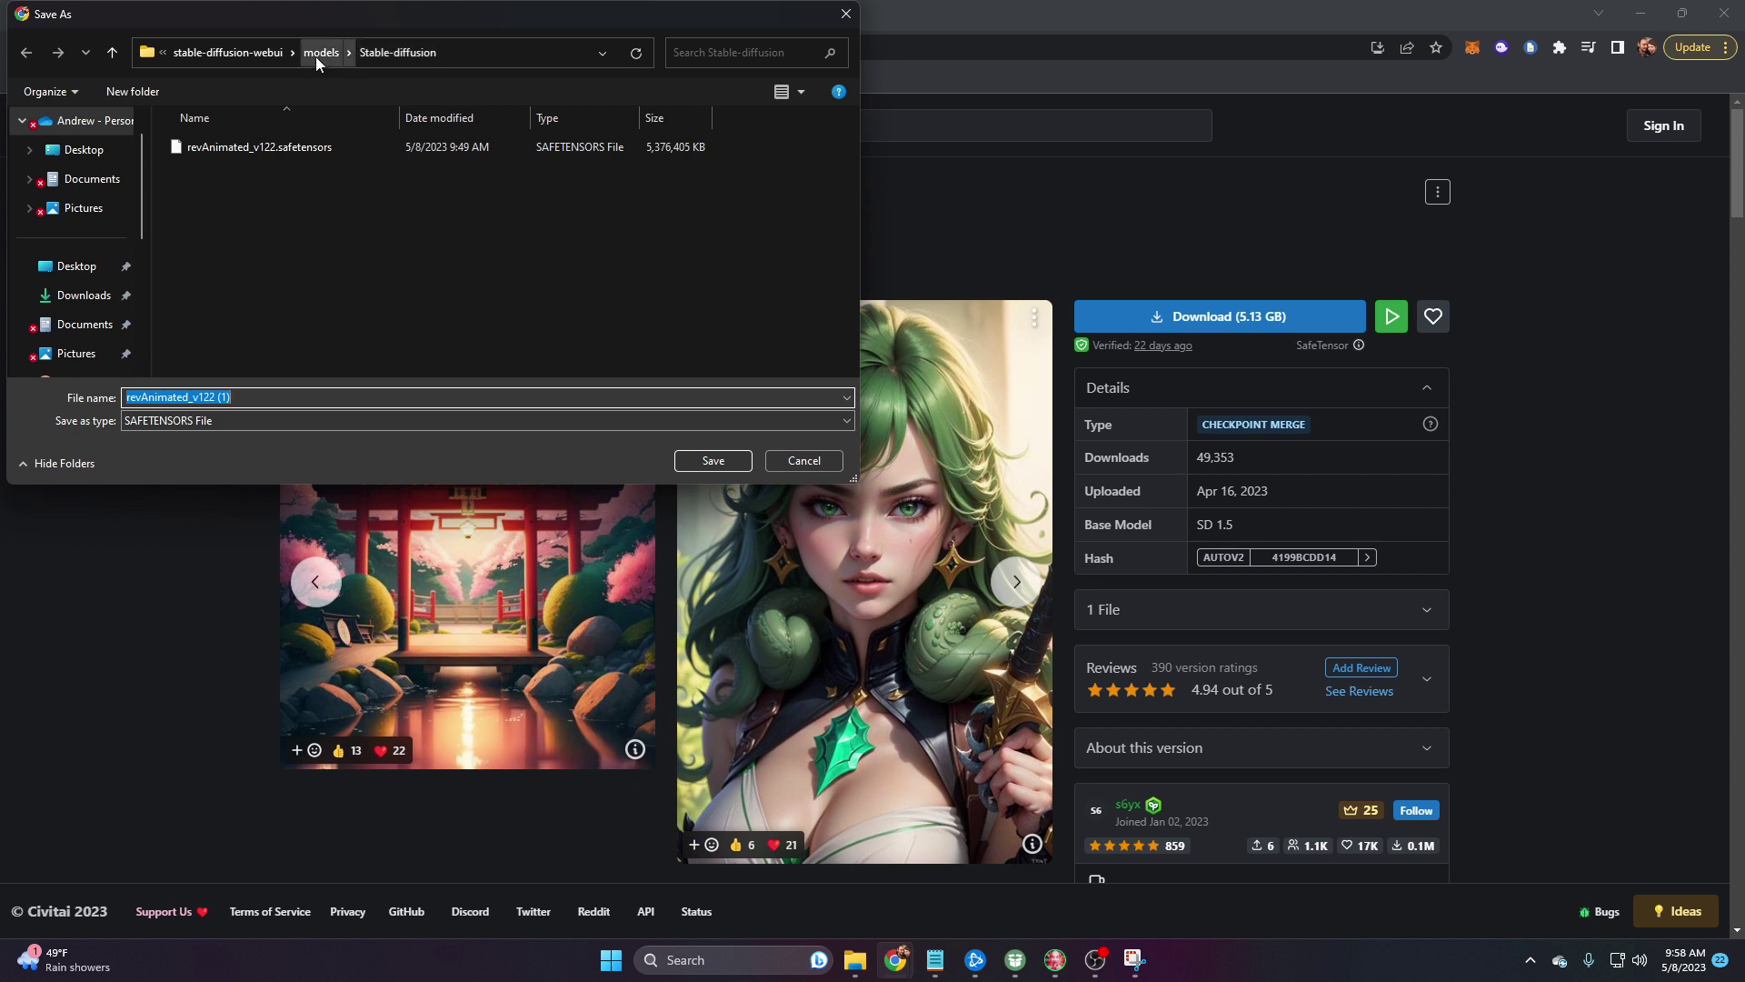
Set the save location to Documents > A1111 Web UI Autoinstaller > stable-diffusion-webui > models > Stable-diffusion.
{"action": "left_click", "coordinate": [232, 52]}
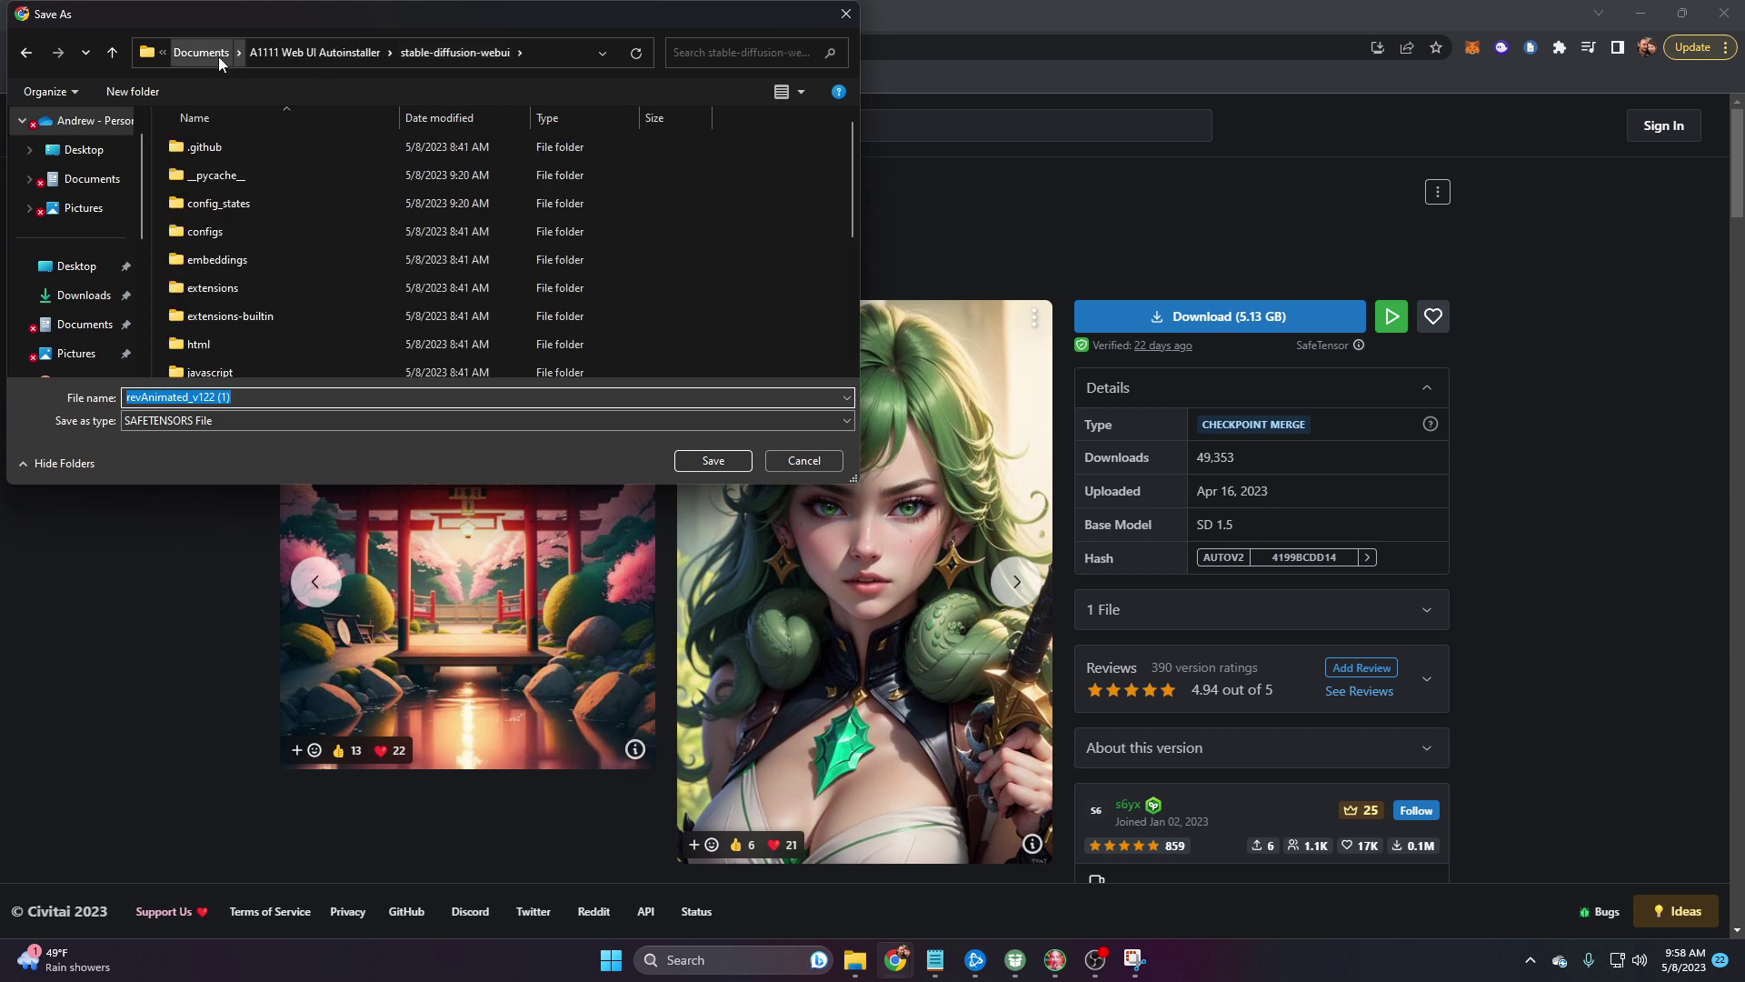
{"action": "left_click", "coordinate": [293, 56]}
{"action": "left_click", "coordinate": [295, 53]}
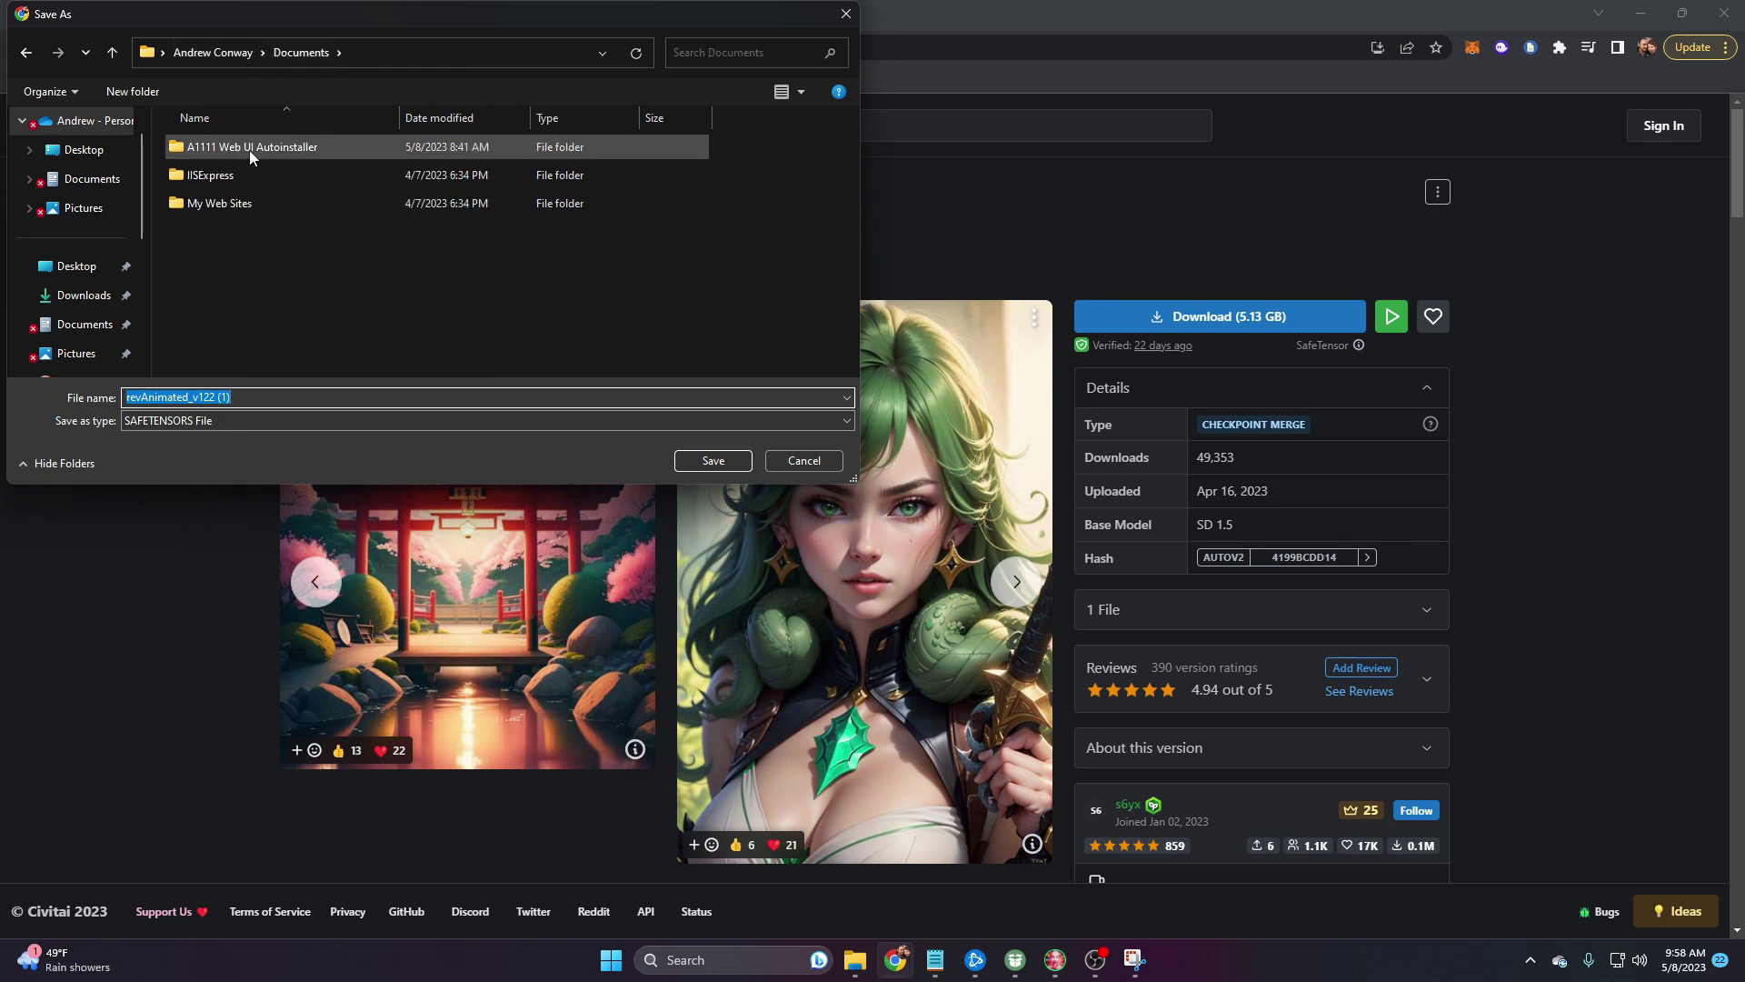
{"action": "double_click", "coordinate": [249, 150]}
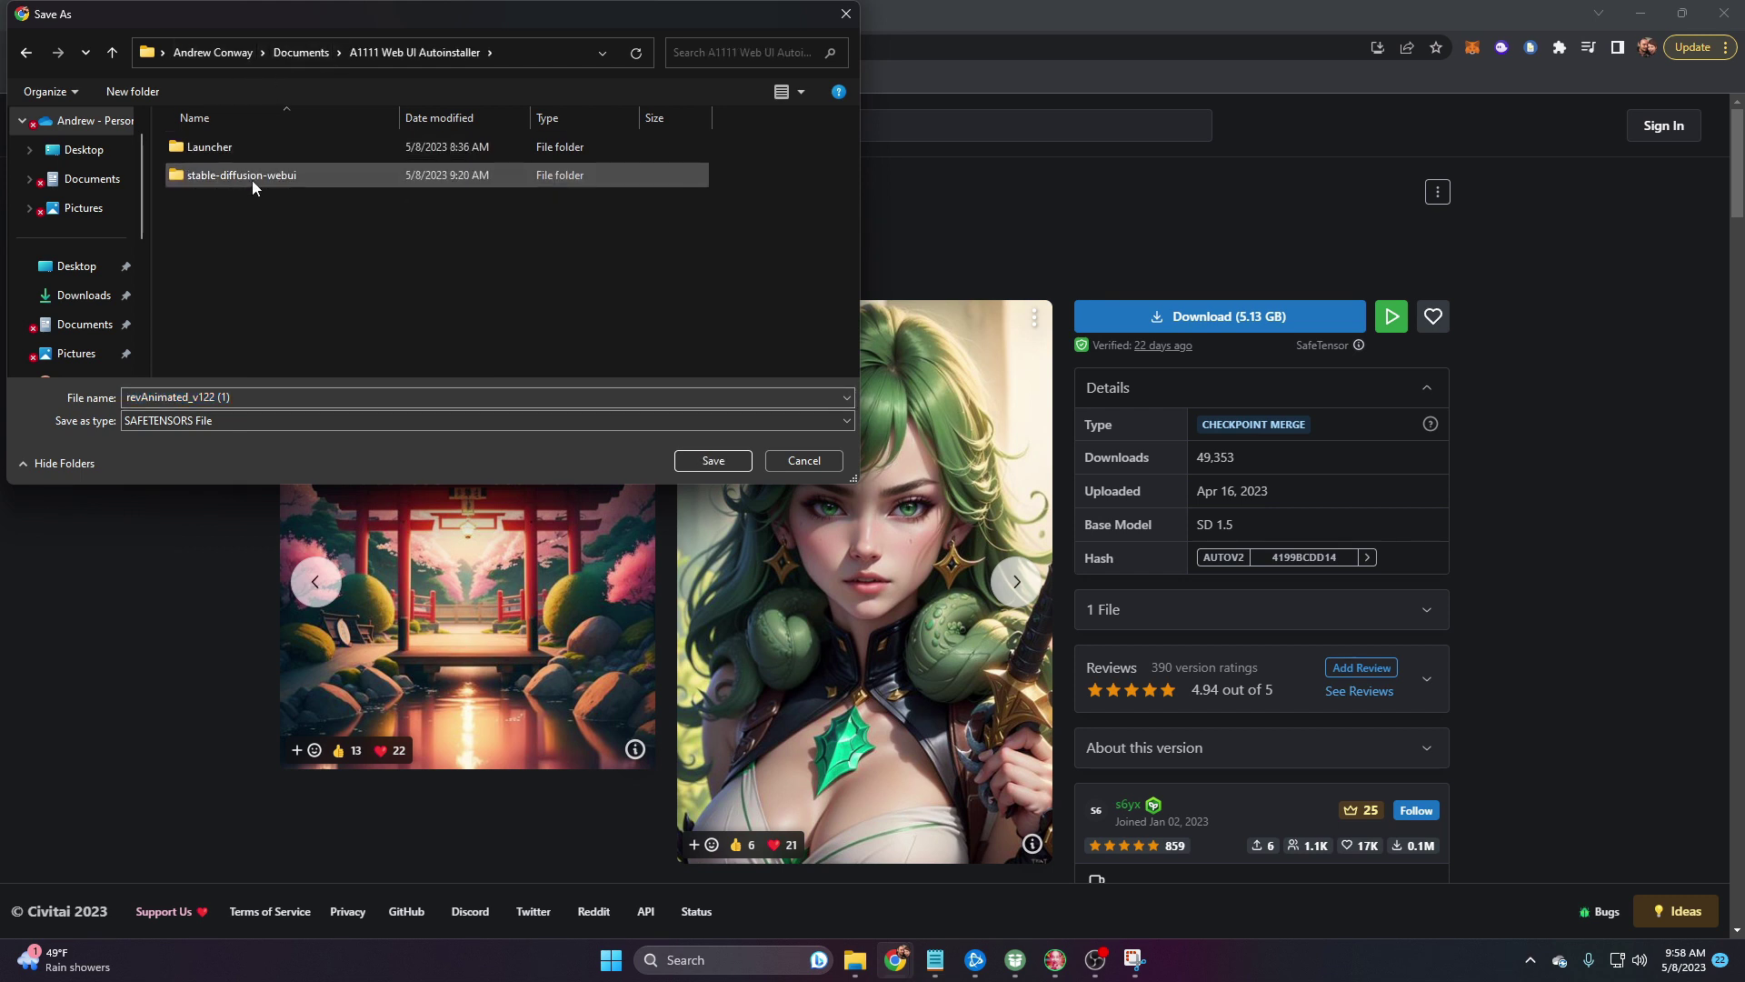
{"action": "double_click", "coordinate": [233, 179]}
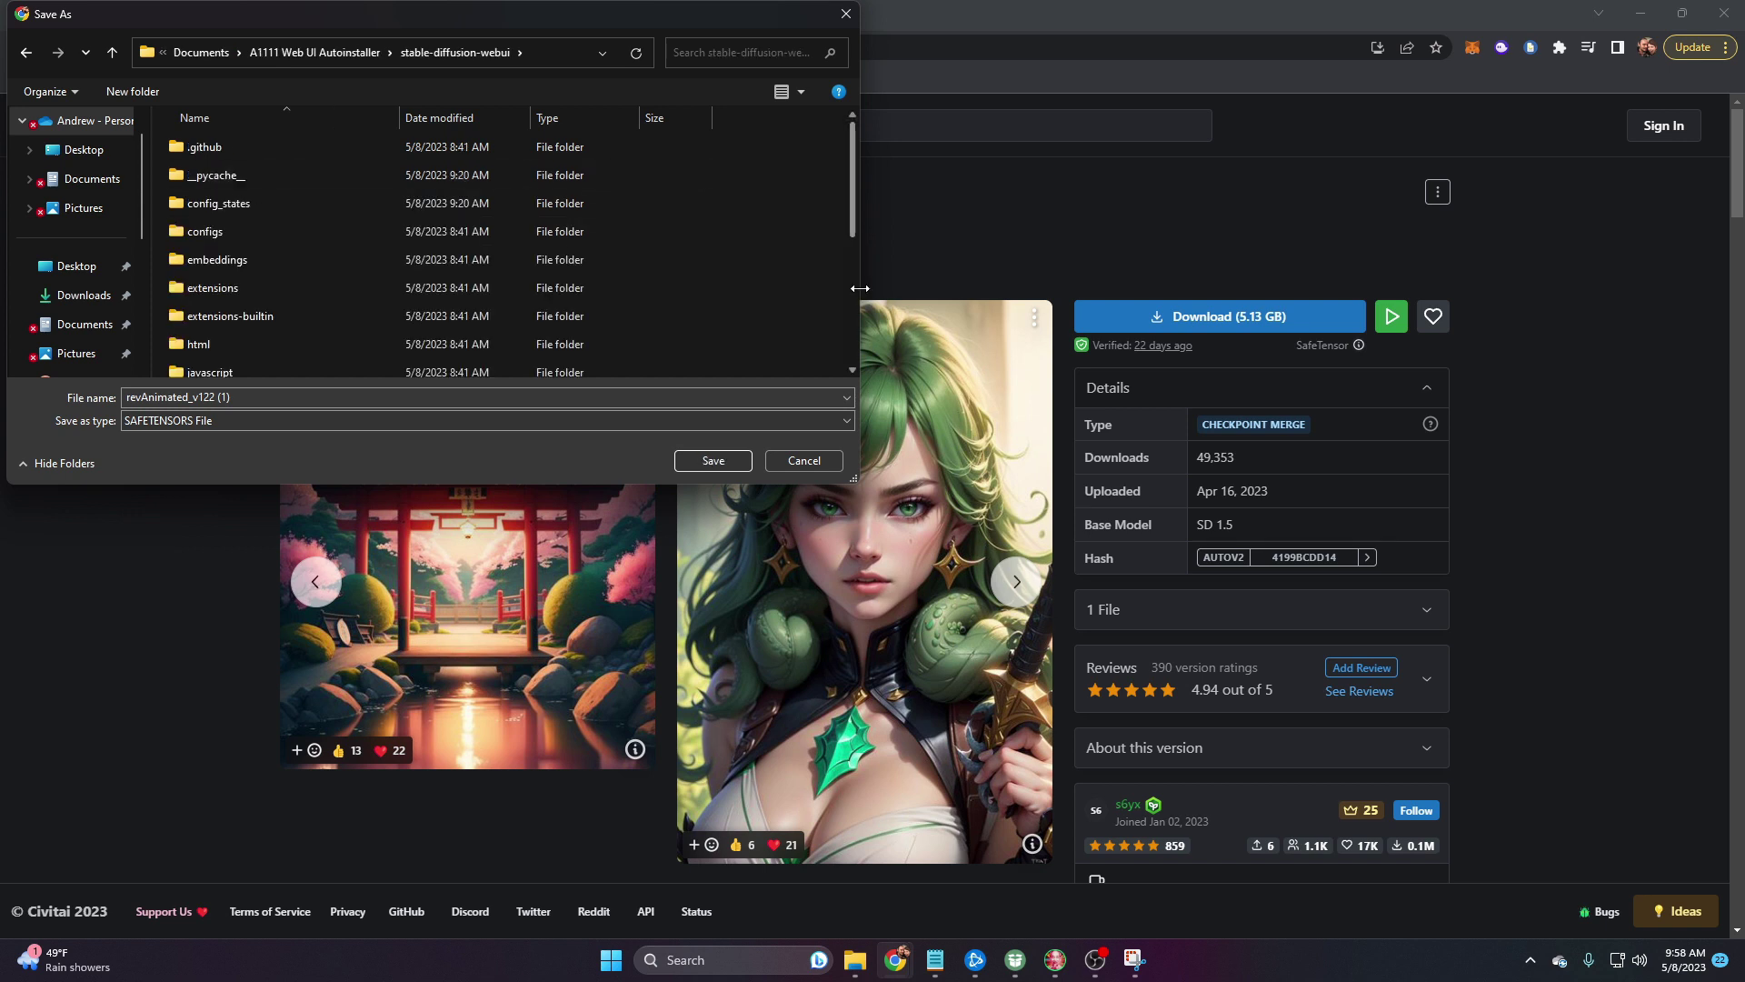
{"action": "left_click_drag", "start_coordinate": [845, 205], "coordinate": [845, 279]}
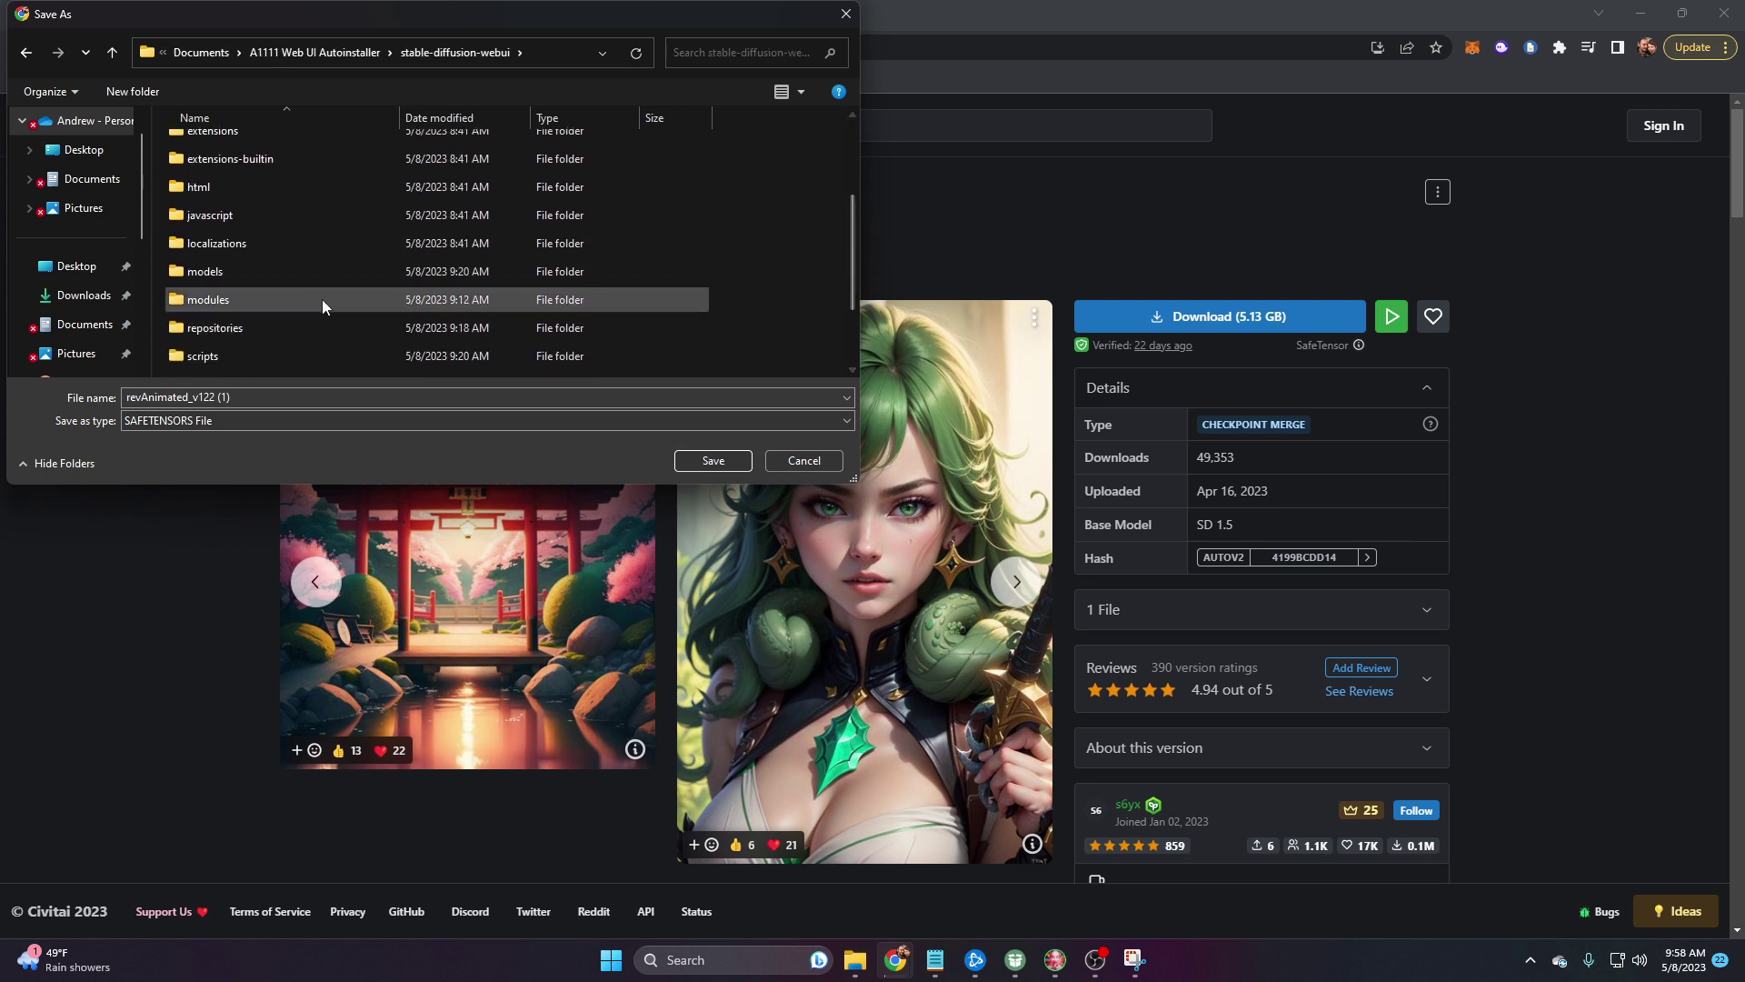
{"action": "double_click", "coordinate": [242, 273]}
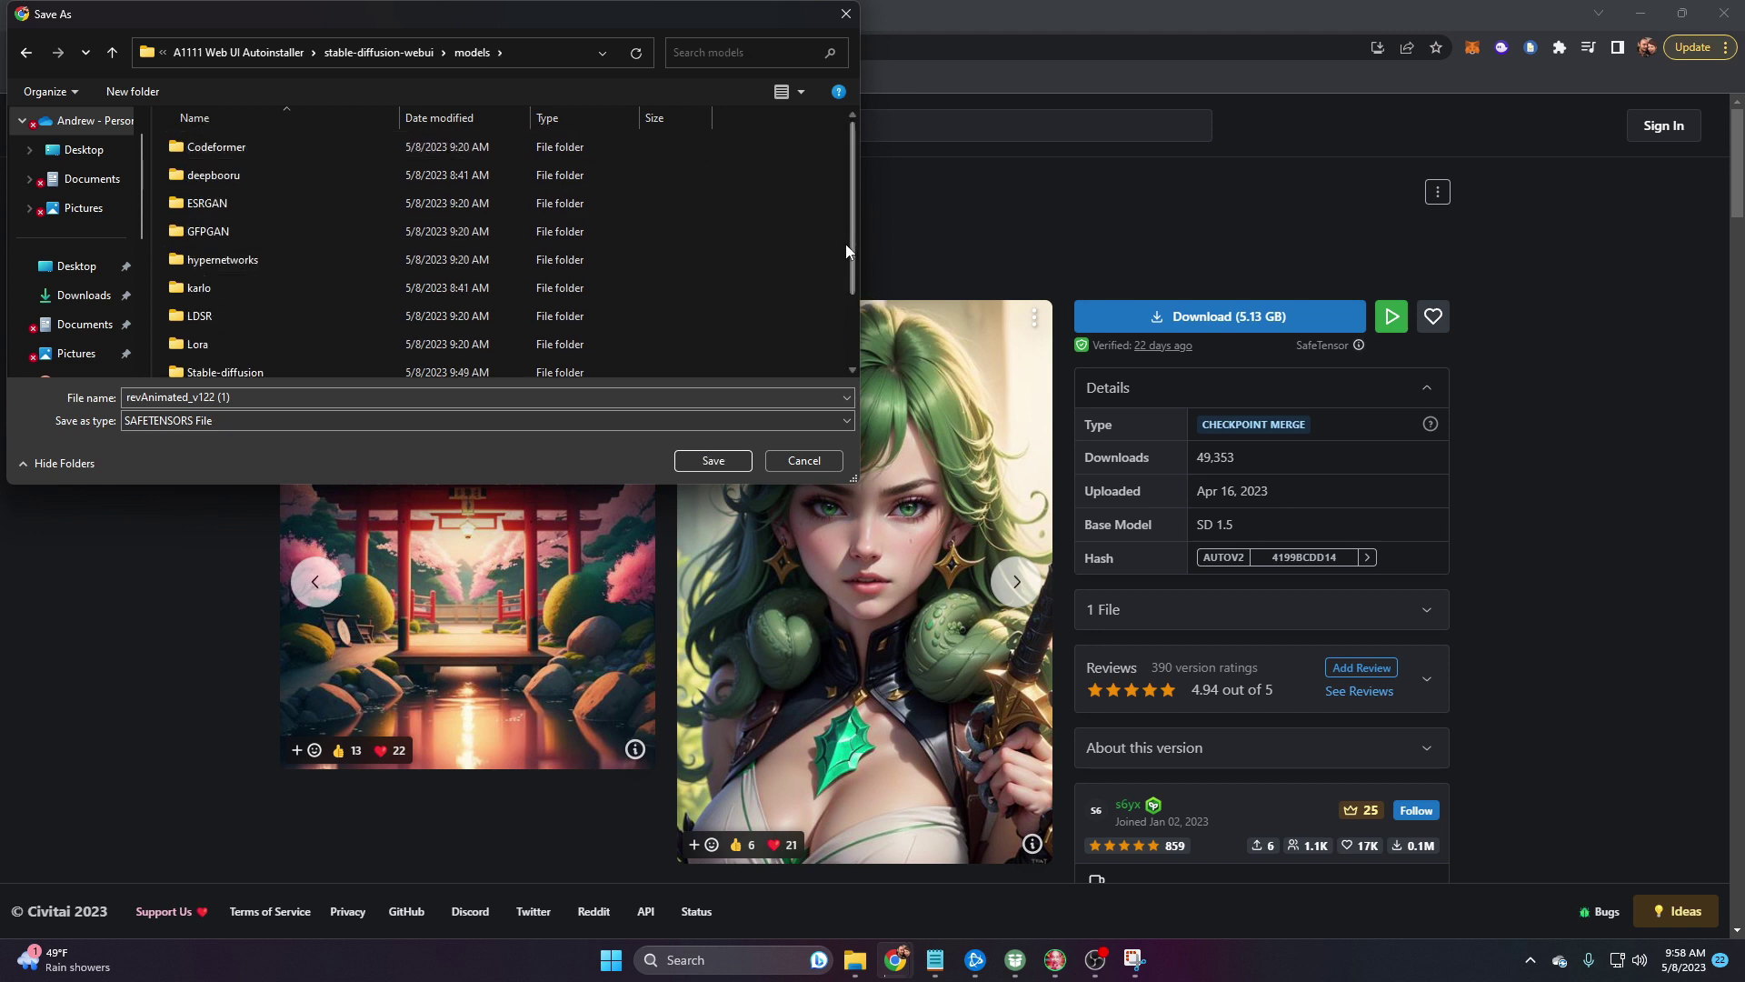
{"action": "scroll", "coordinate": [845, 243], "scroll_direction": "down", "scroll_amount": 1}
{"action": "double_click", "coordinate": [176, 284]}
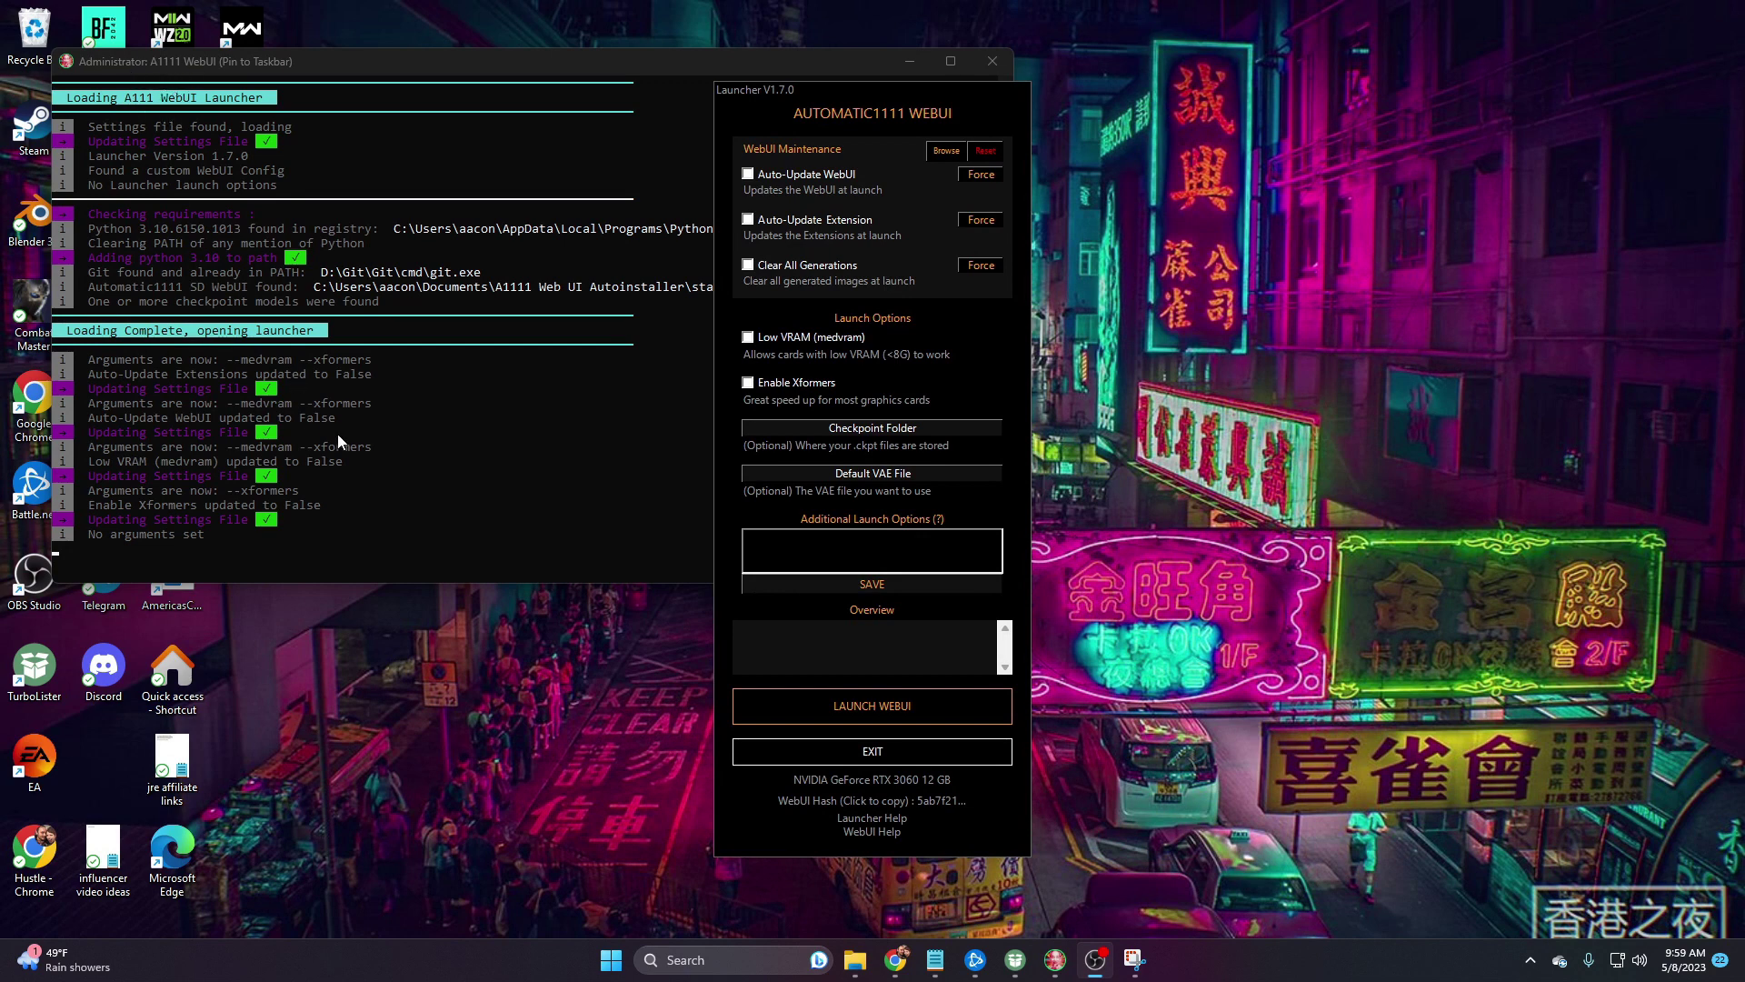
Search Windows for "a111" to locate the A1111 WebUI app, and return to the open launcher window.
{"action": "left_click", "coordinate": [662, 961]}
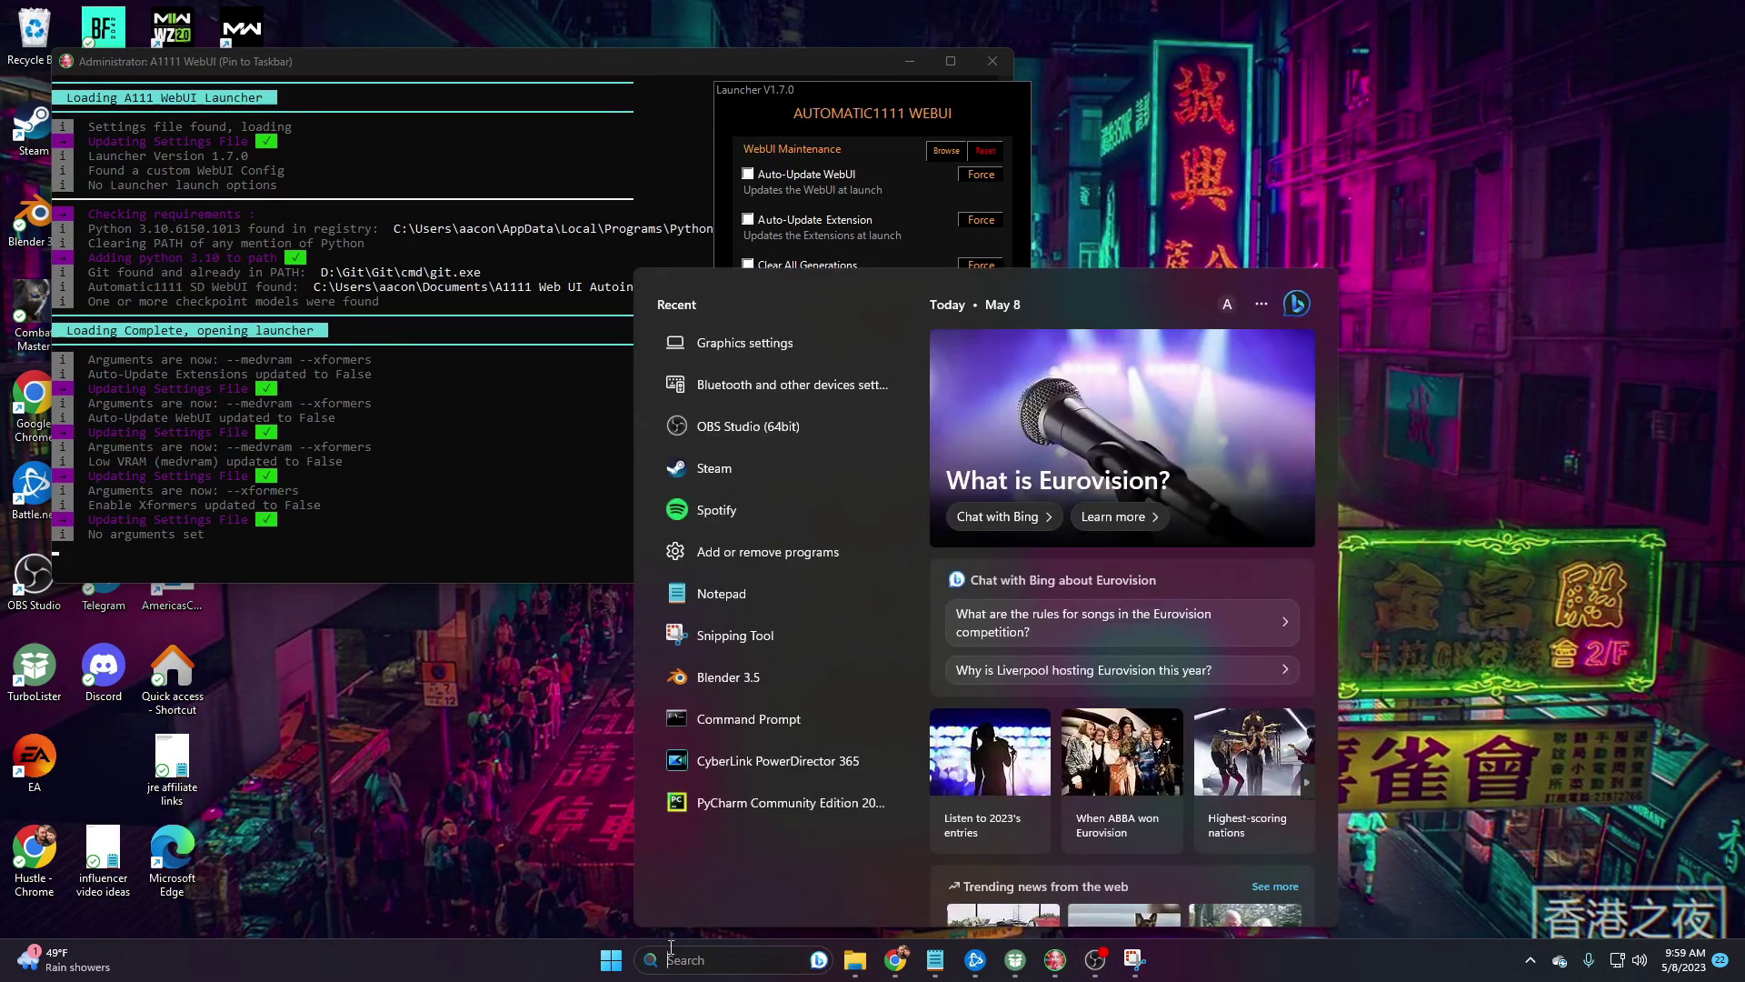
{"action": "type", "text": "a1"}
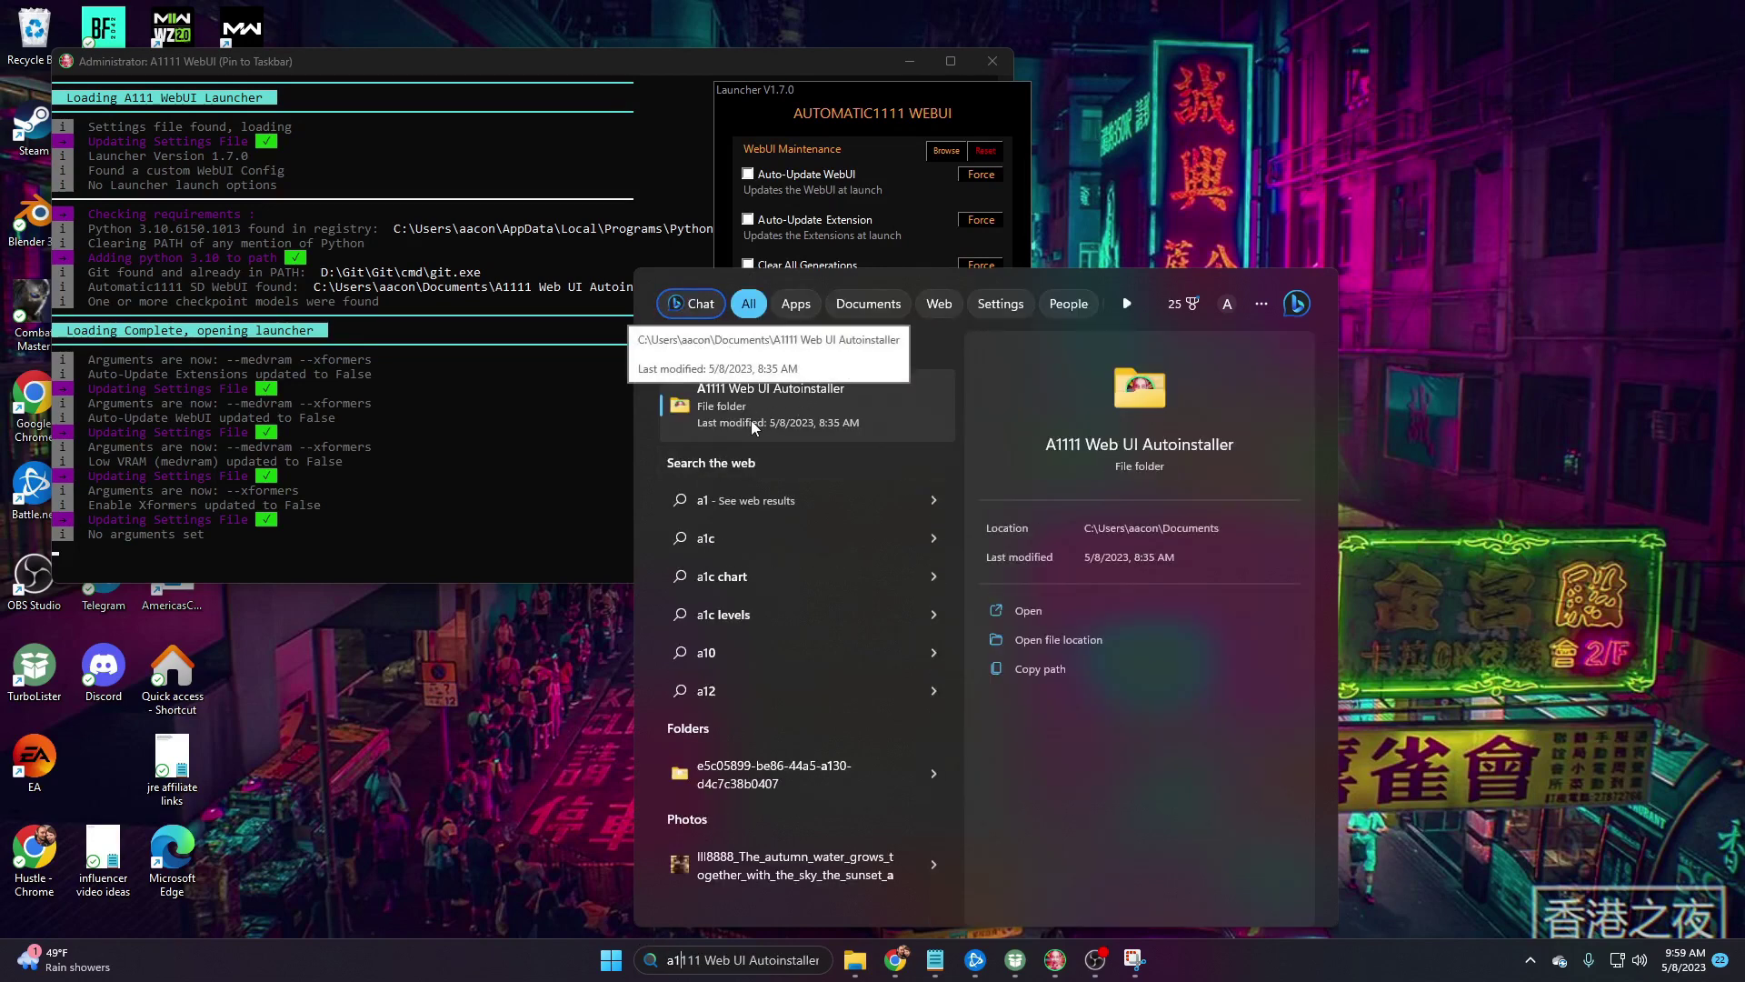
{"action": "type", "text": "11"}
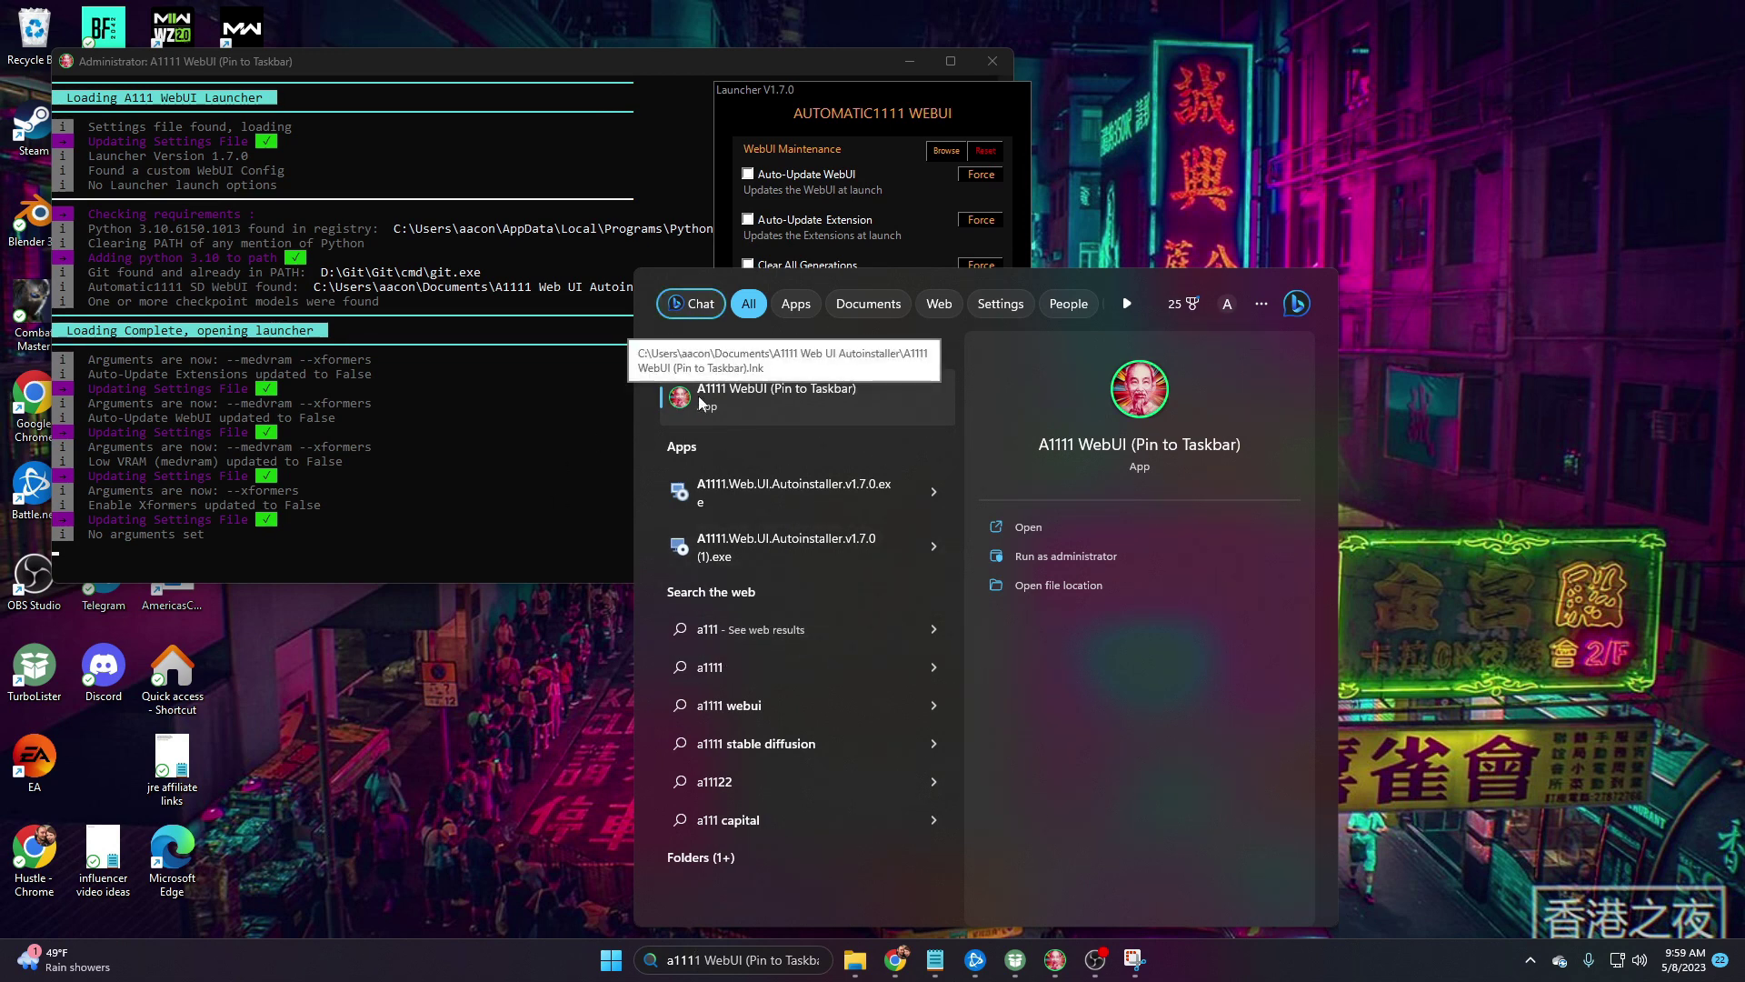
{"action": "left_click", "coordinate": [800, 96]}
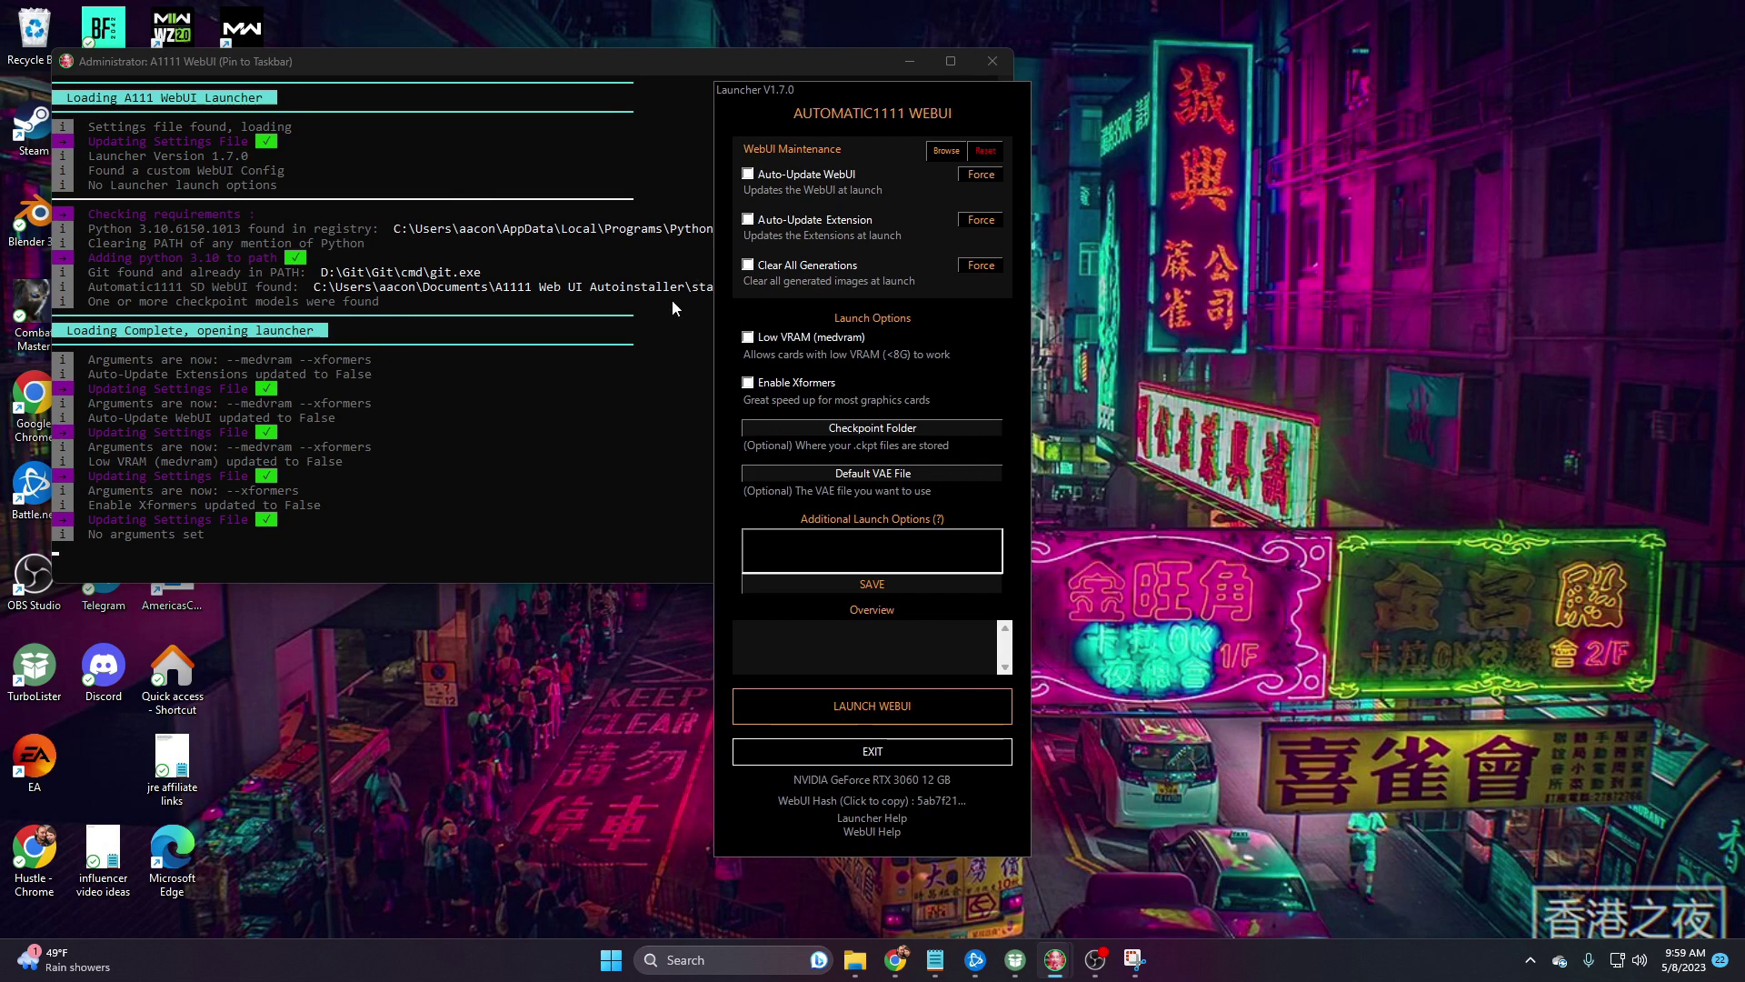
Enable Auto-Update WebUI, Auto-Update Extension and Xformers in the launcher, and launch the WebUI.
{"action": "left_click", "coordinate": [748, 174]}
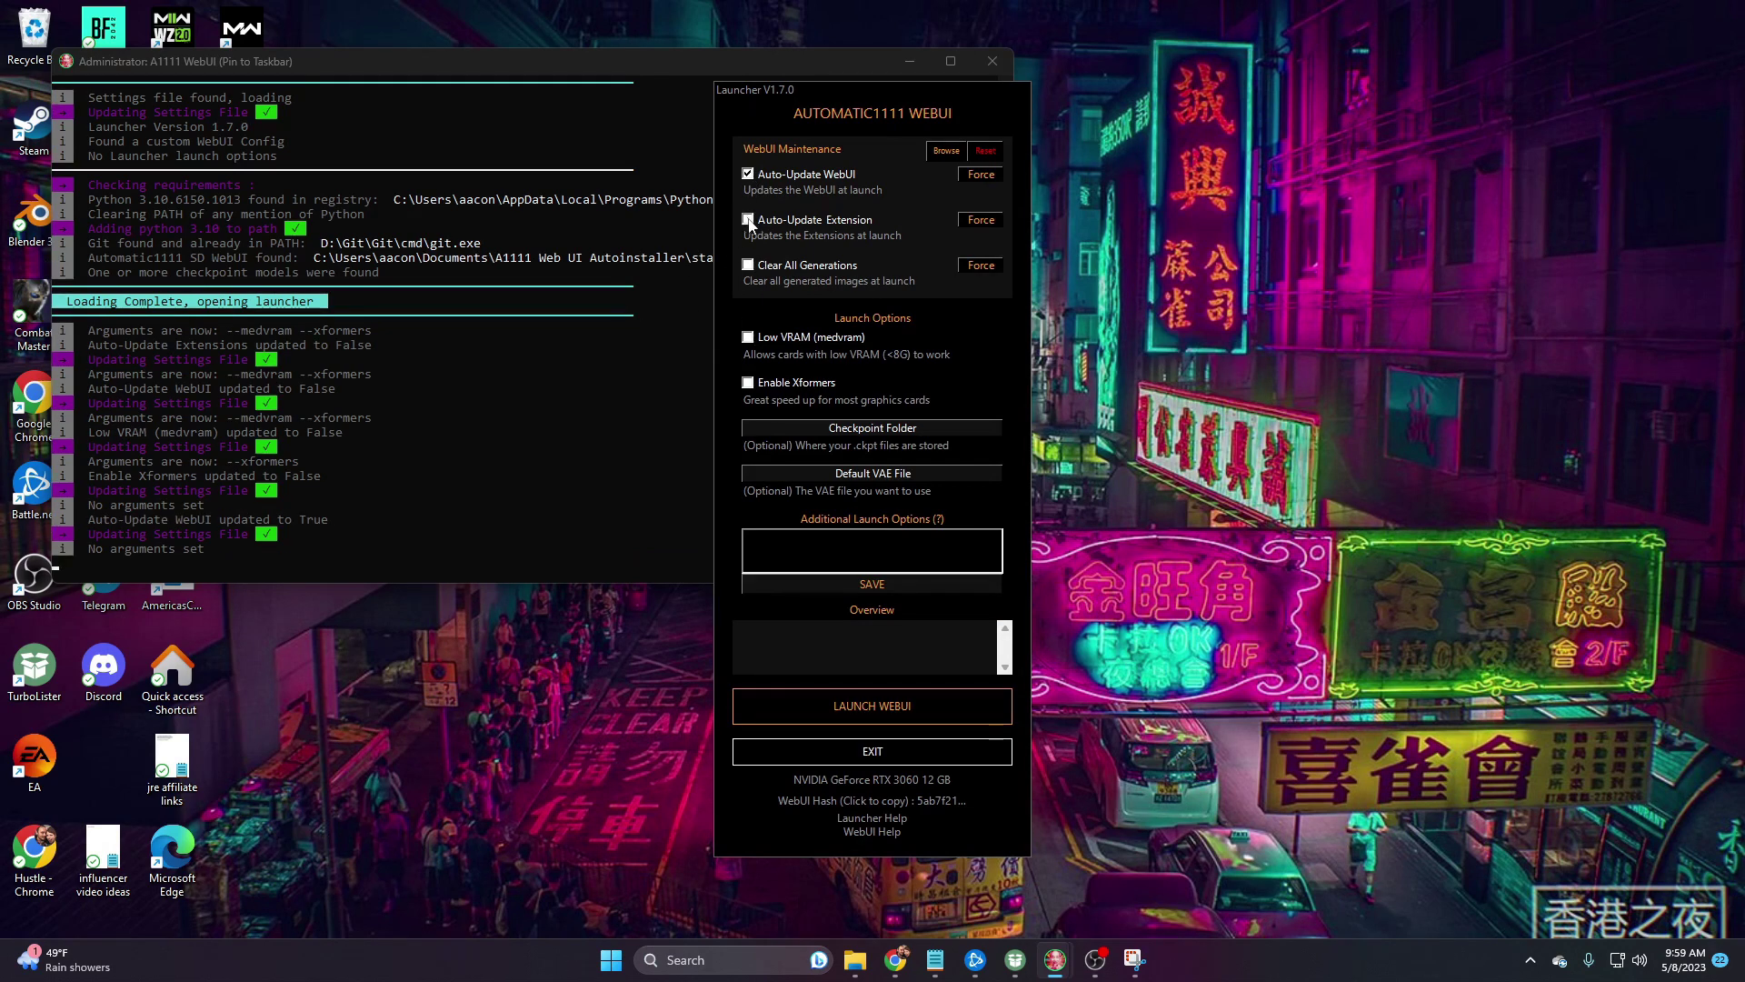
{"action": "left_click", "coordinate": [748, 220]}
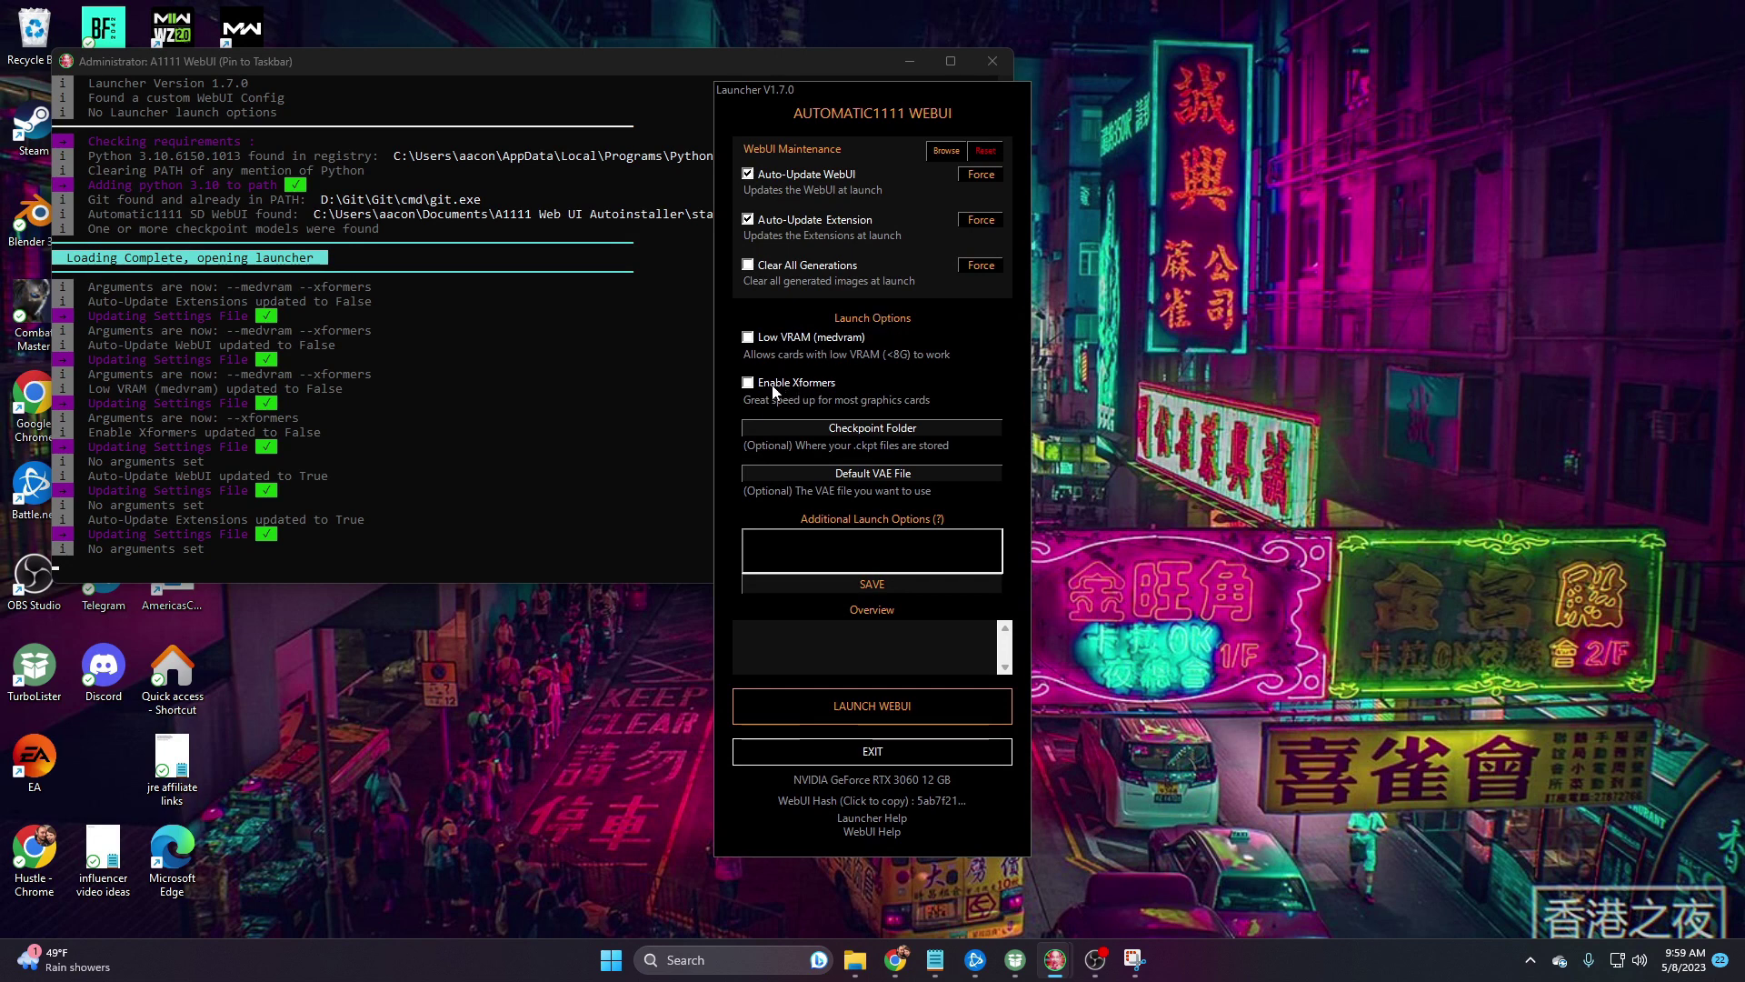
{"action": "left_click", "coordinate": [748, 383]}
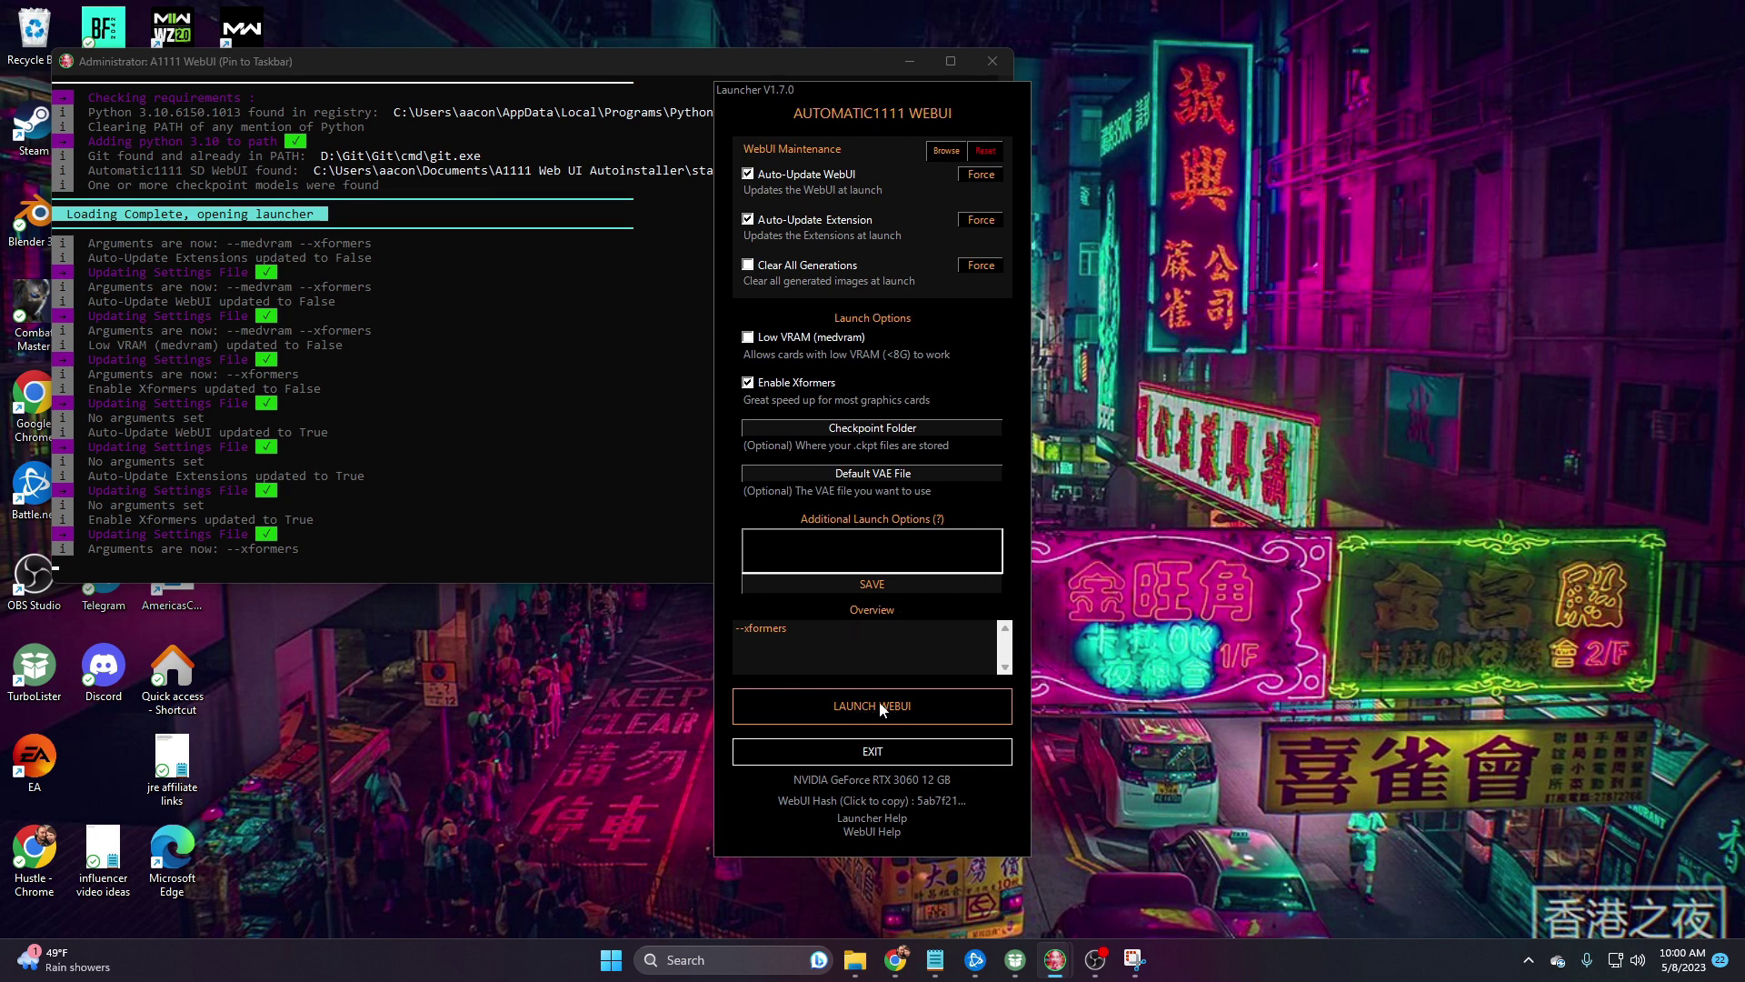
{"action": "left_click", "coordinate": [854, 709]}
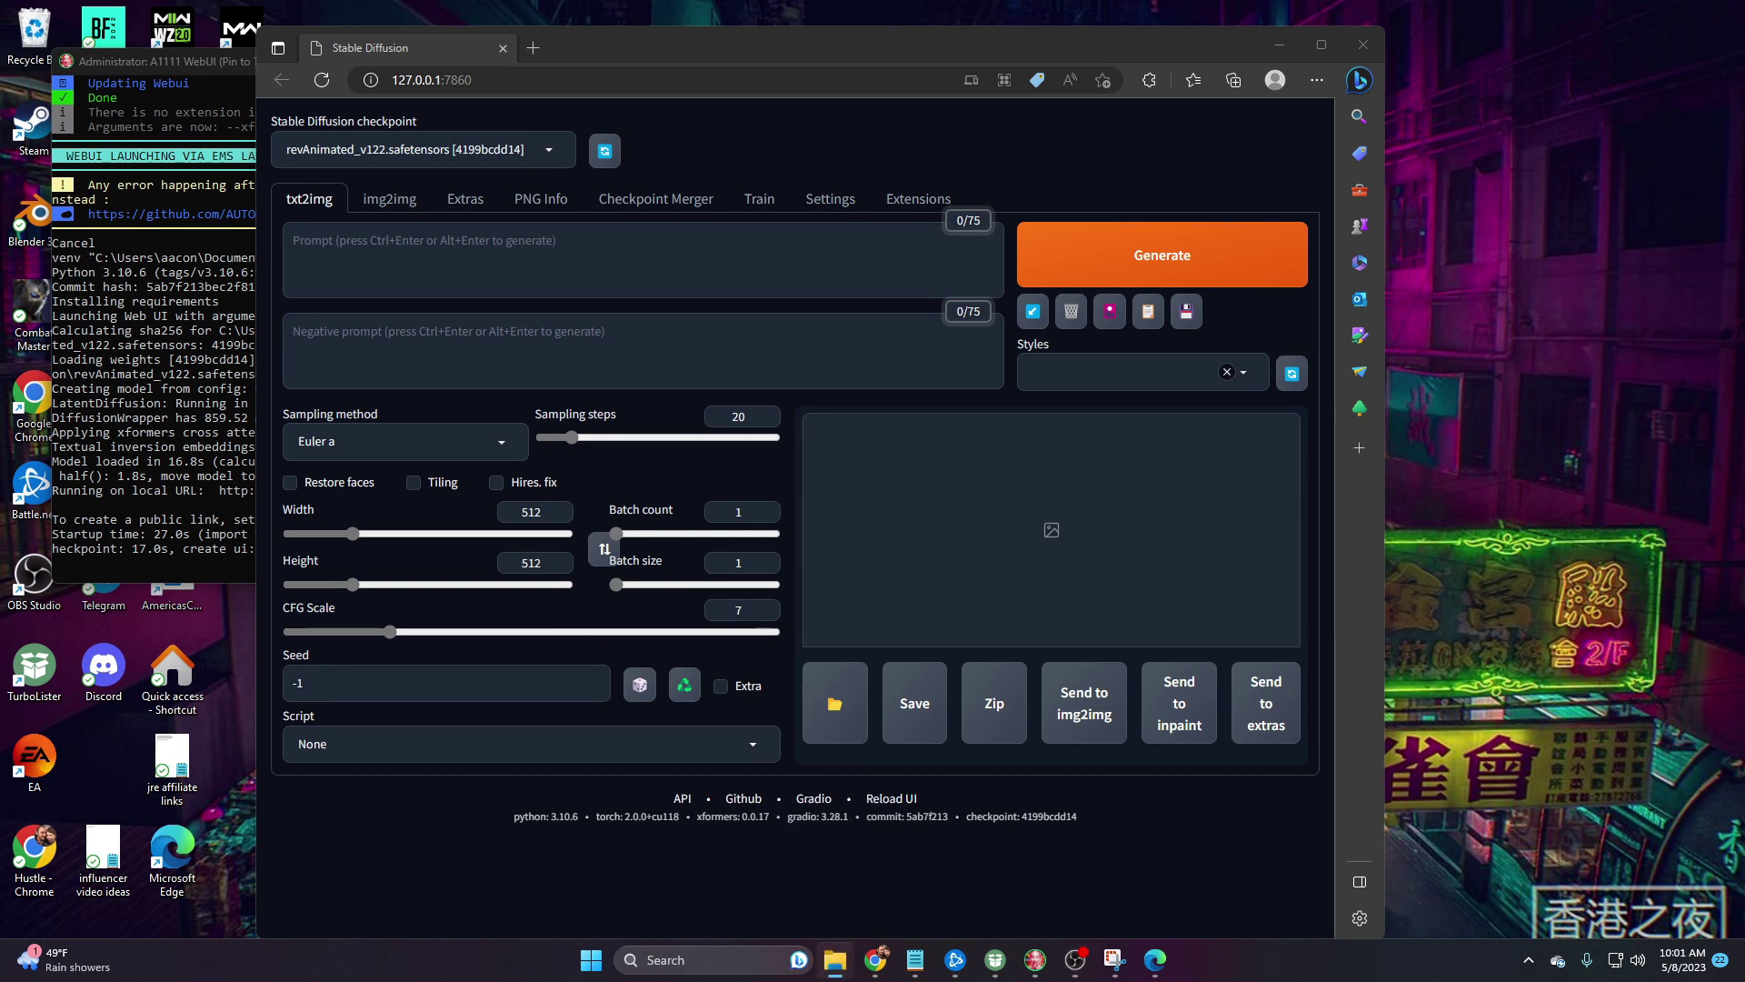
Switch to File Explorer and open the stable-diffusion-webui folder under the user's Documents > A1111 Web UI Autoinstaller.
{"action": "left_click", "coordinate": [835, 959]}
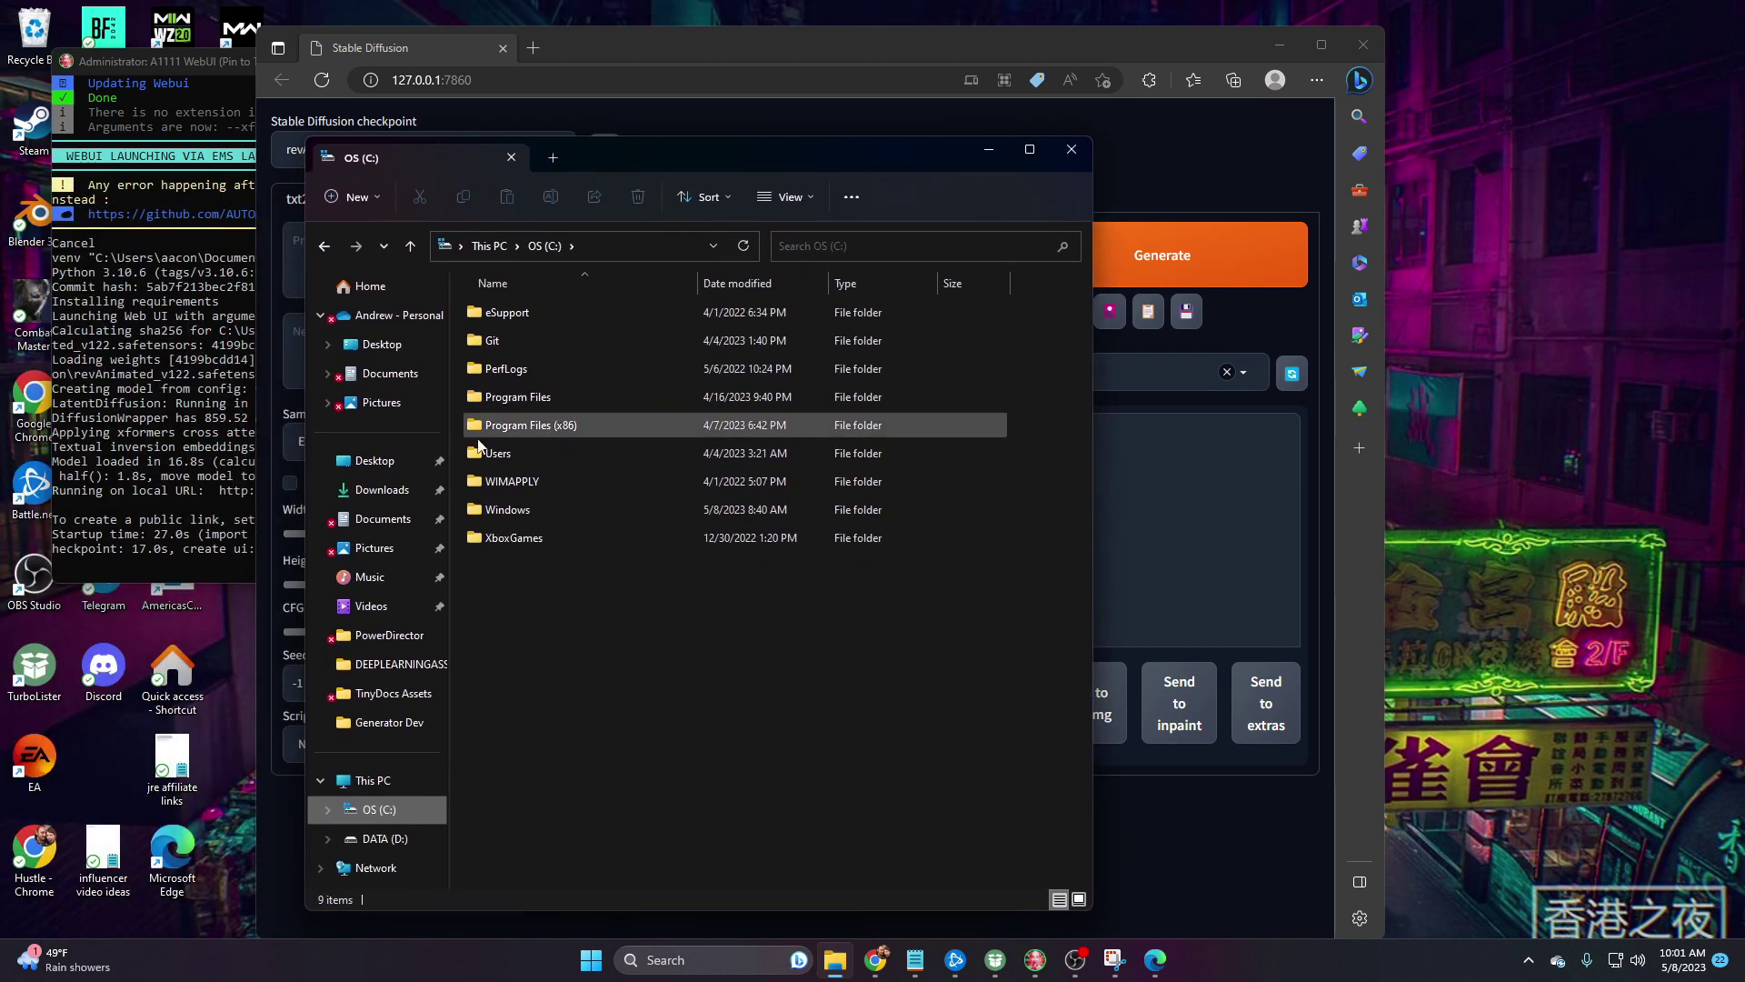
{"action": "double_click", "coordinate": [530, 451]}
{"action": "double_click", "coordinate": [538, 315]}
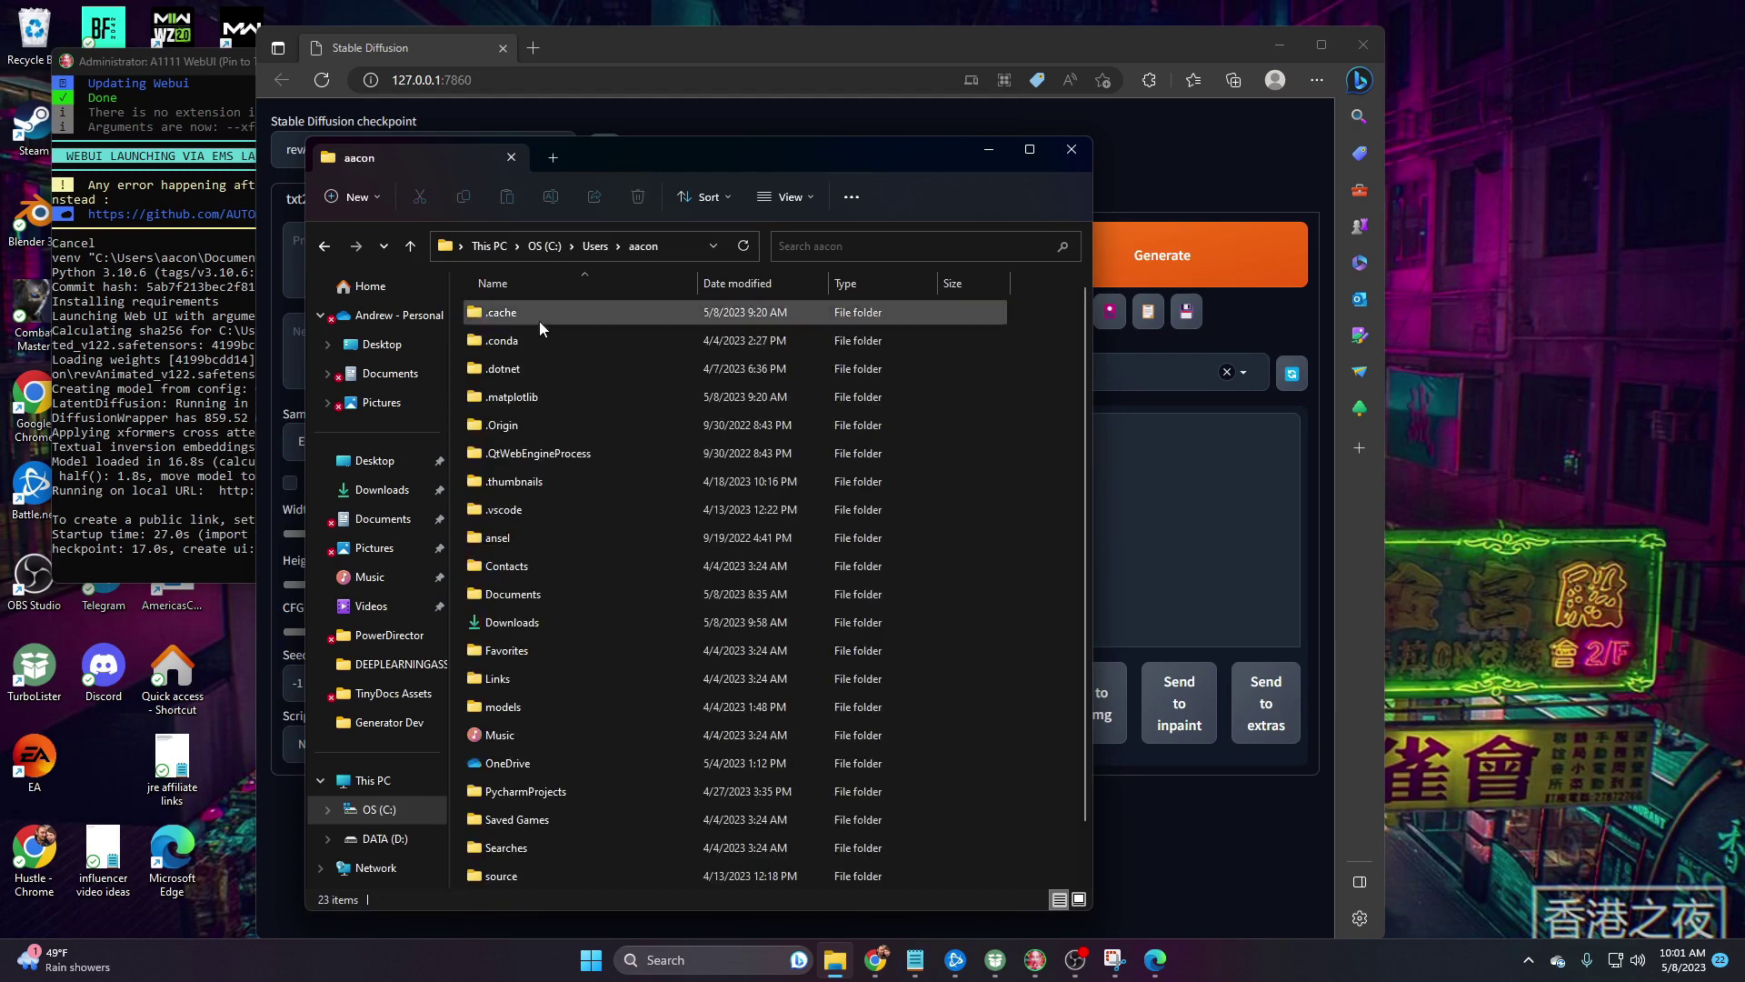
{"action": "double_click", "coordinate": [541, 592]}
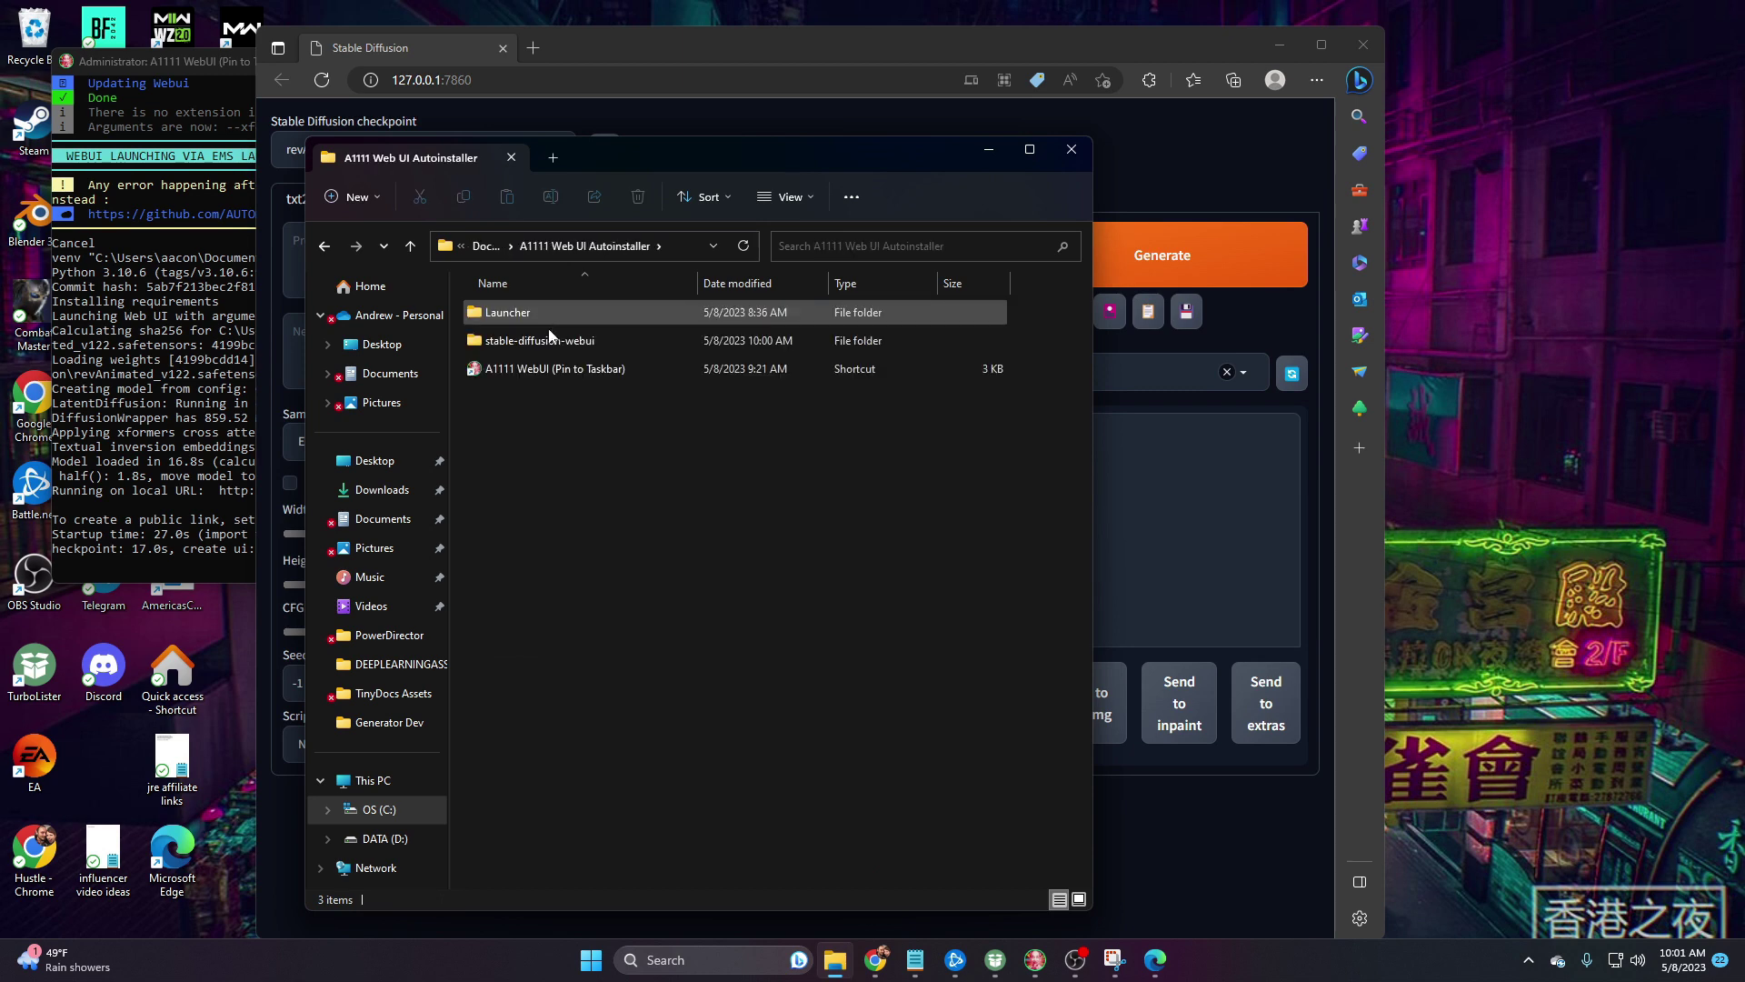
{"action": "double_click", "coordinate": [545, 341]}
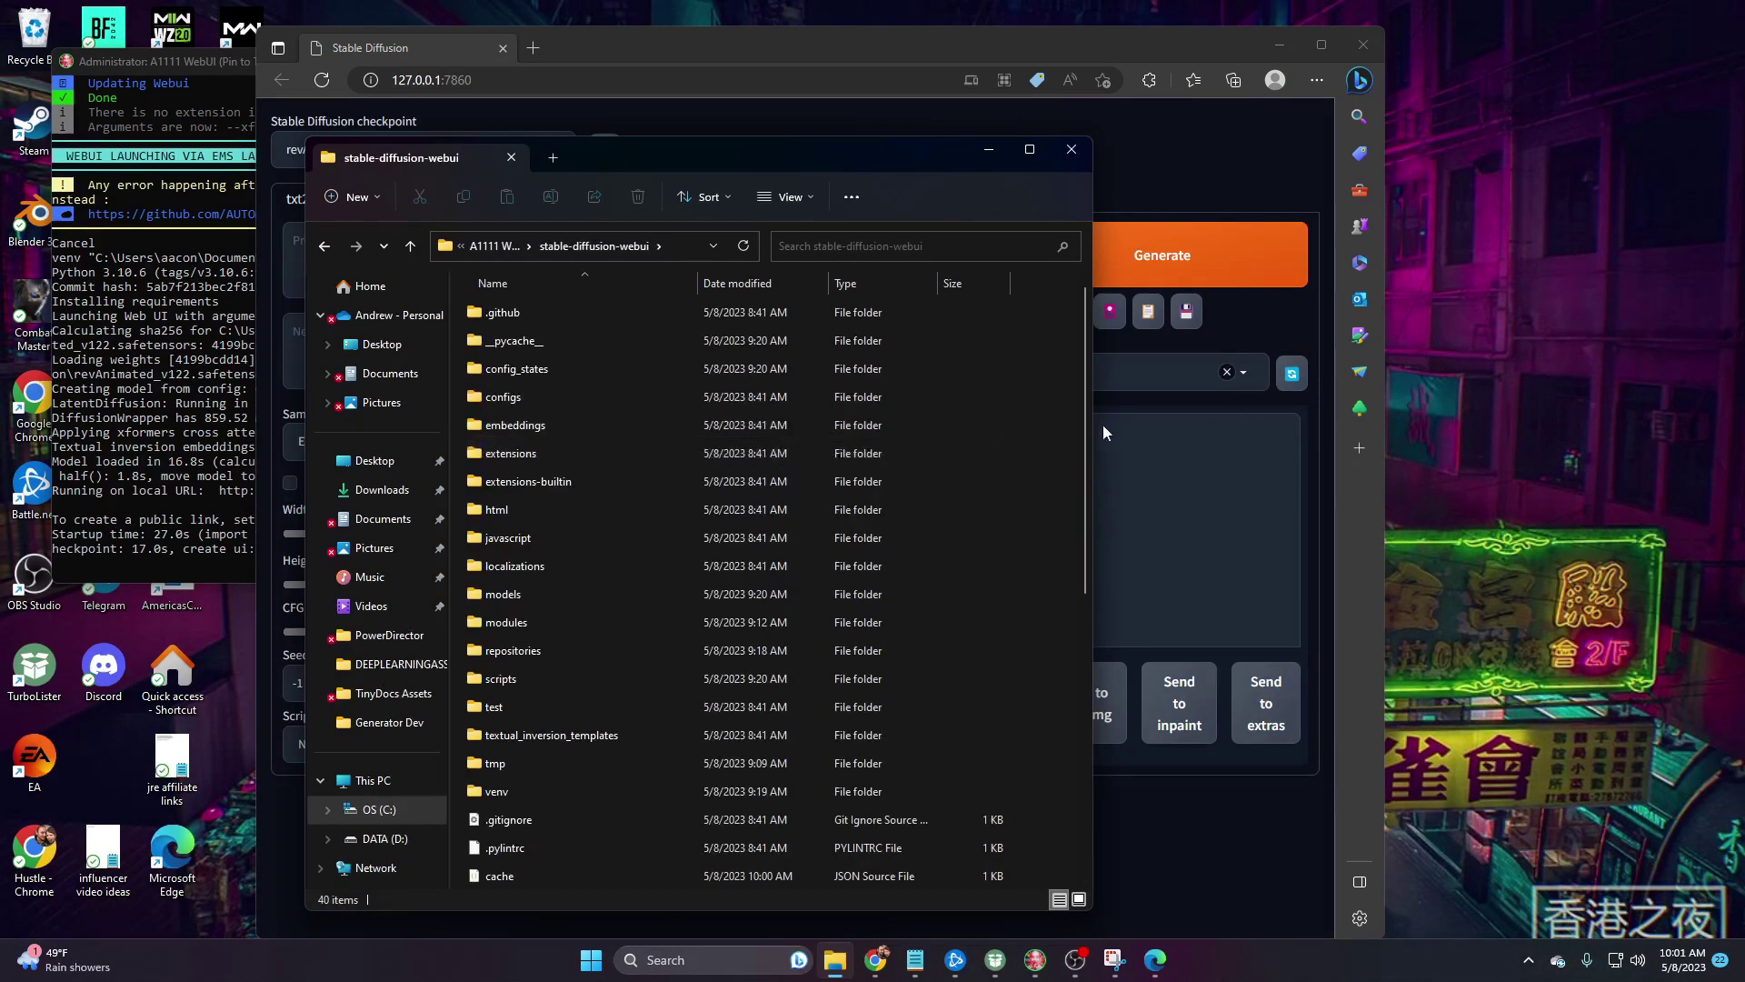
Run the webui-user batch file in the stable-diffusion-webui folder, highlight the local URL in its console, and close both windows.
{"action": "scroll", "coordinate": [1066, 575], "scroll_direction": "down", "scroll_amount": 4}
{"action": "scroll", "coordinate": [1059, 600], "scroll_direction": "down", "scroll_amount": 3}
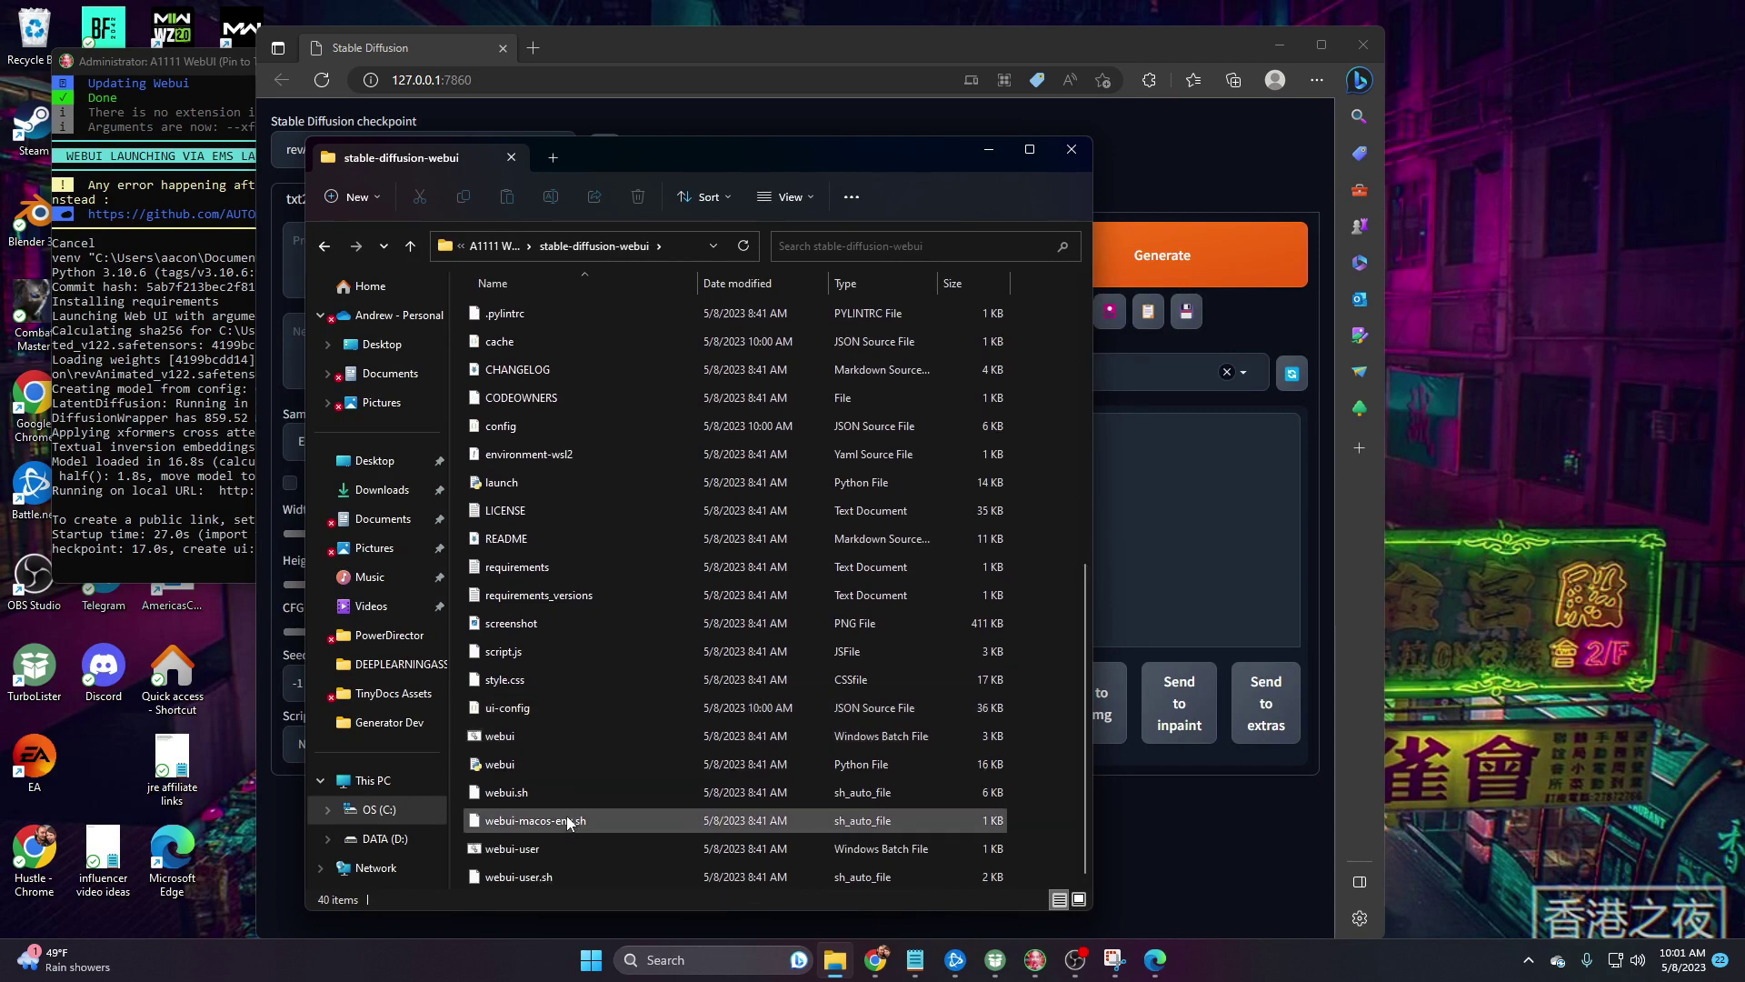
{"action": "double_click", "coordinate": [524, 851]}
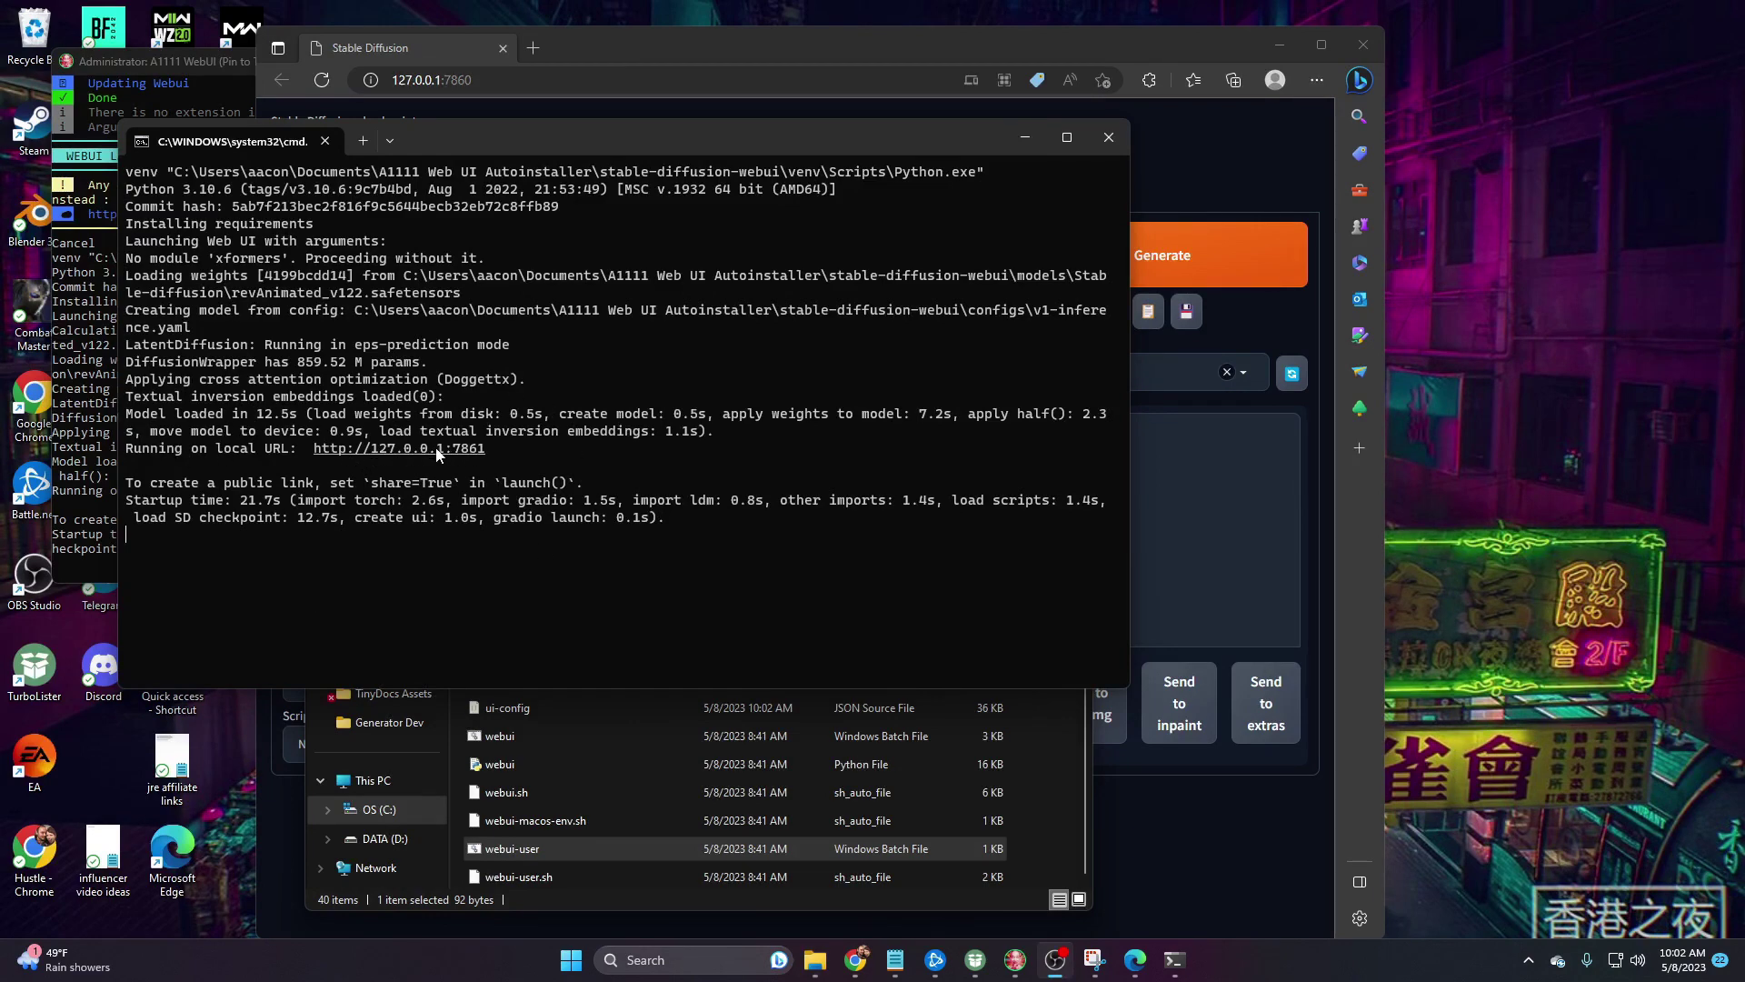
{"action": "left_click_drag", "start_coordinate": [489, 451], "coordinate": [309, 450]}
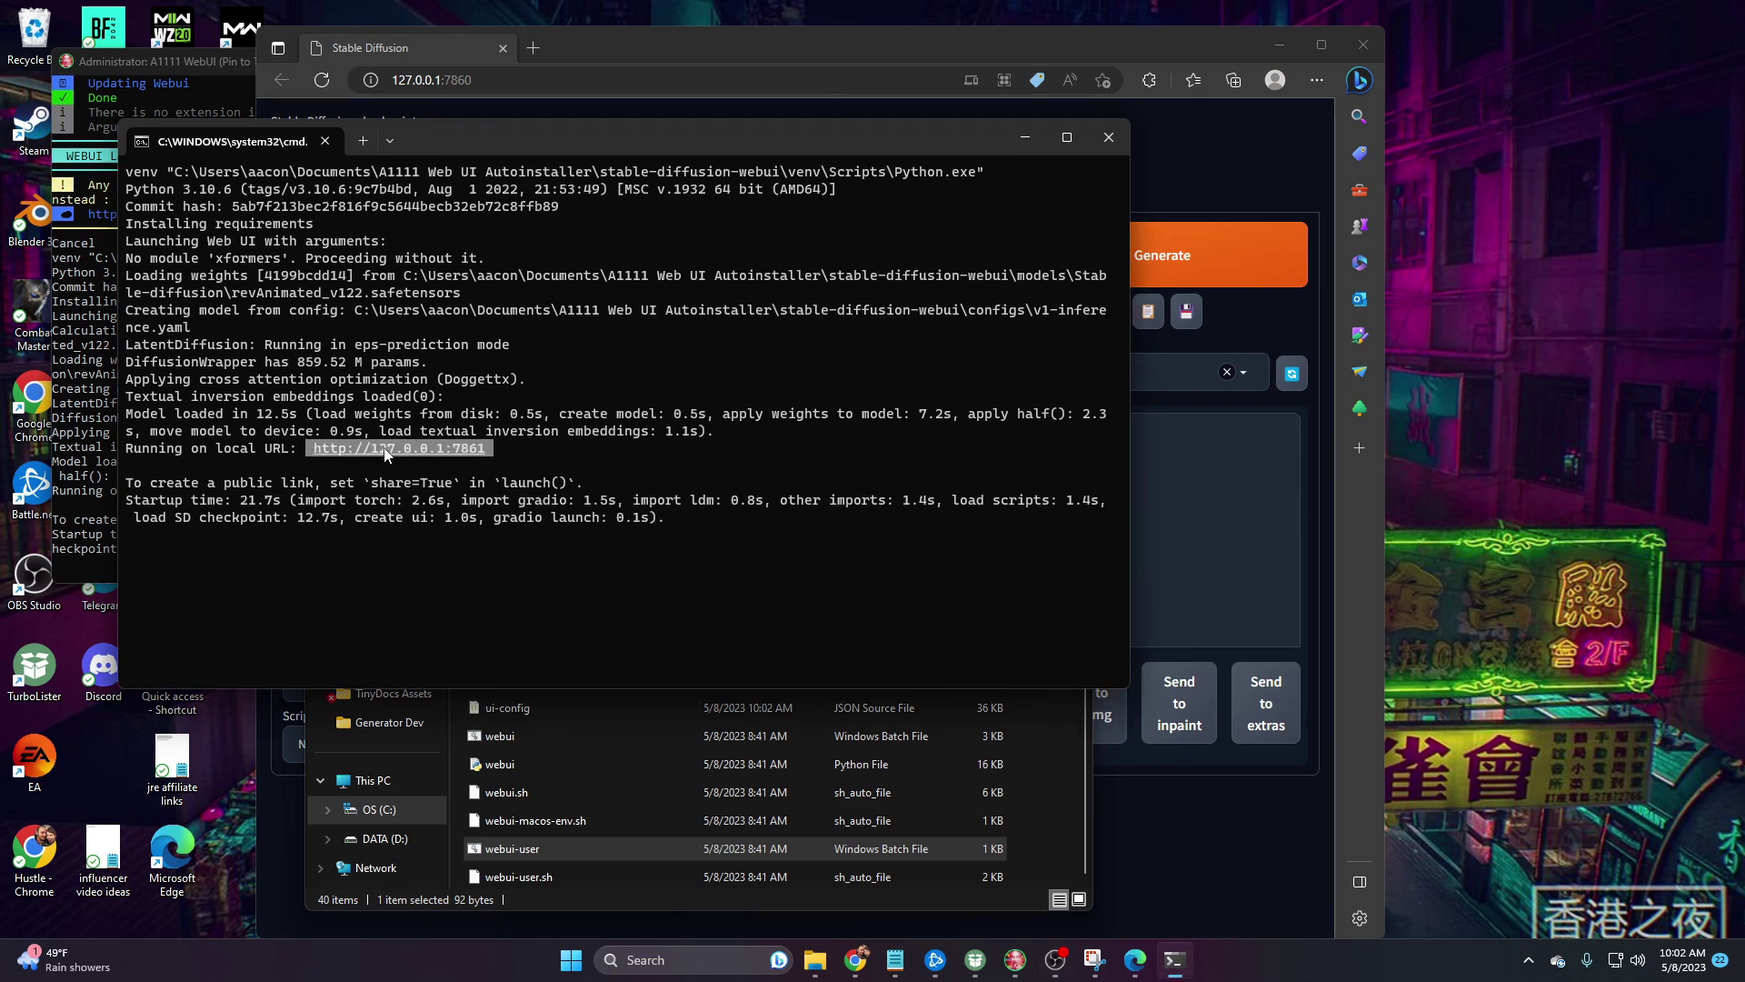
{"action": "left_click", "coordinate": [1106, 145]}
{"action": "left_click", "coordinate": [1153, 149]}
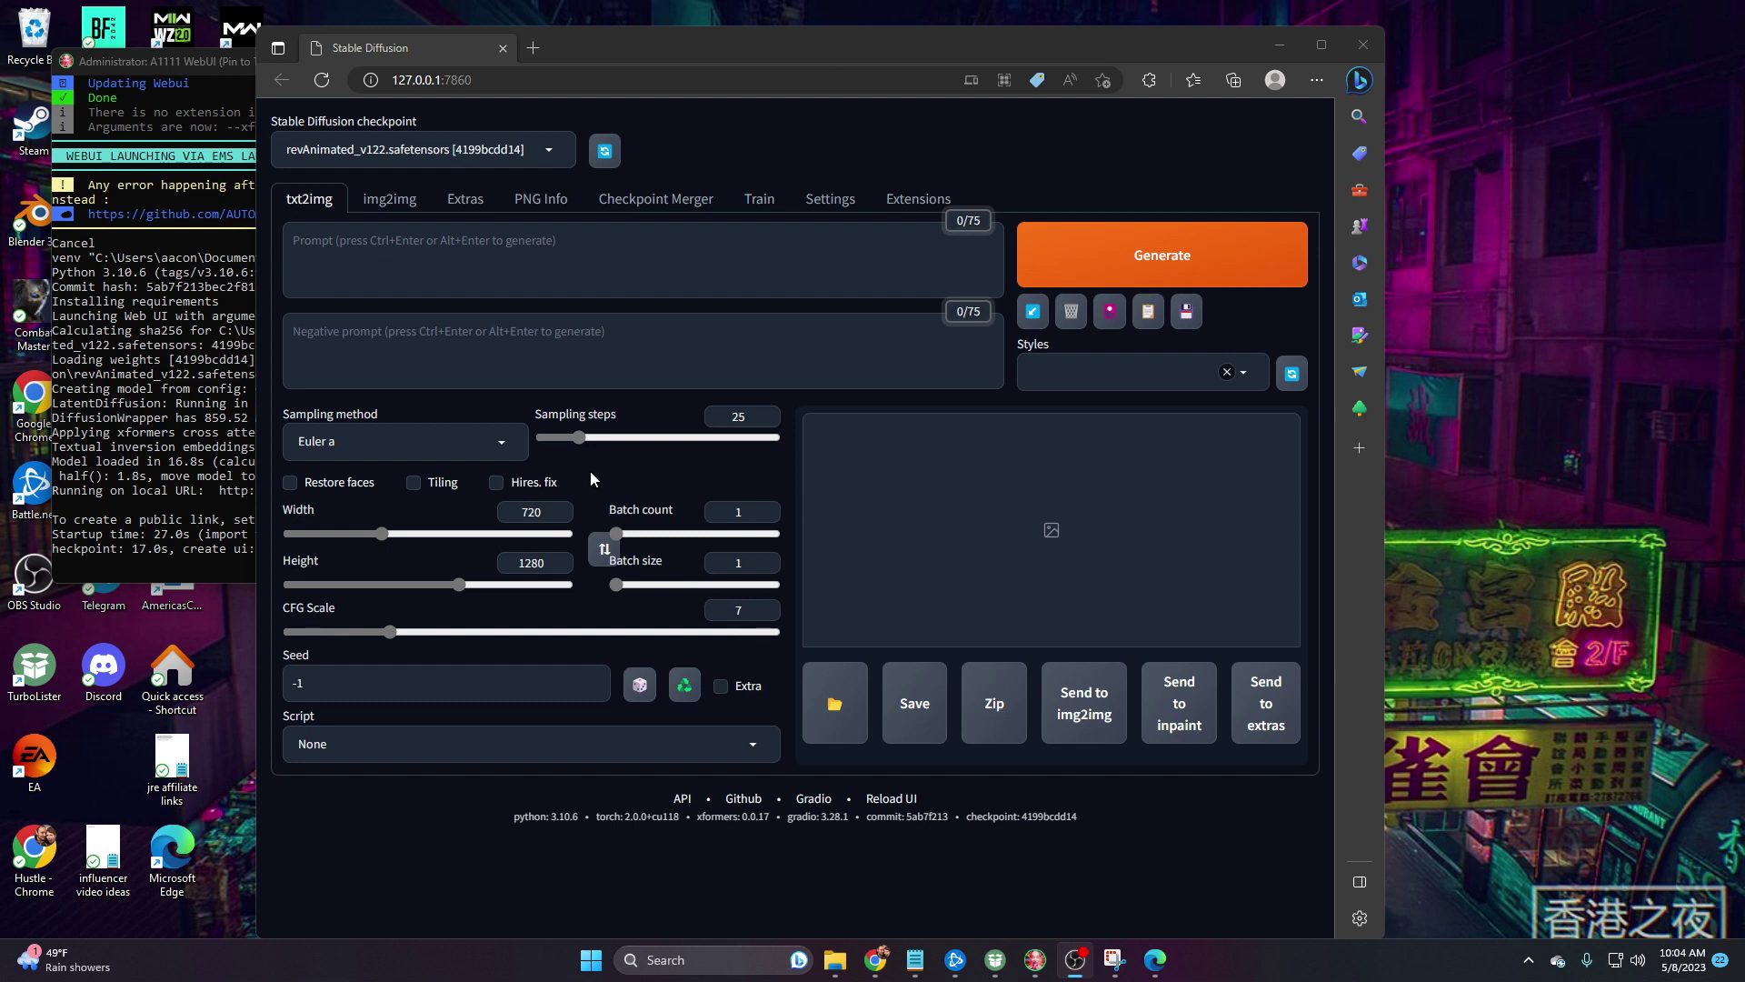
Set the txt2img sampling method to DPM++ SDE Karras.
{"action": "left_click", "coordinate": [356, 417]}
{"action": "left_click", "coordinate": [356, 417]}
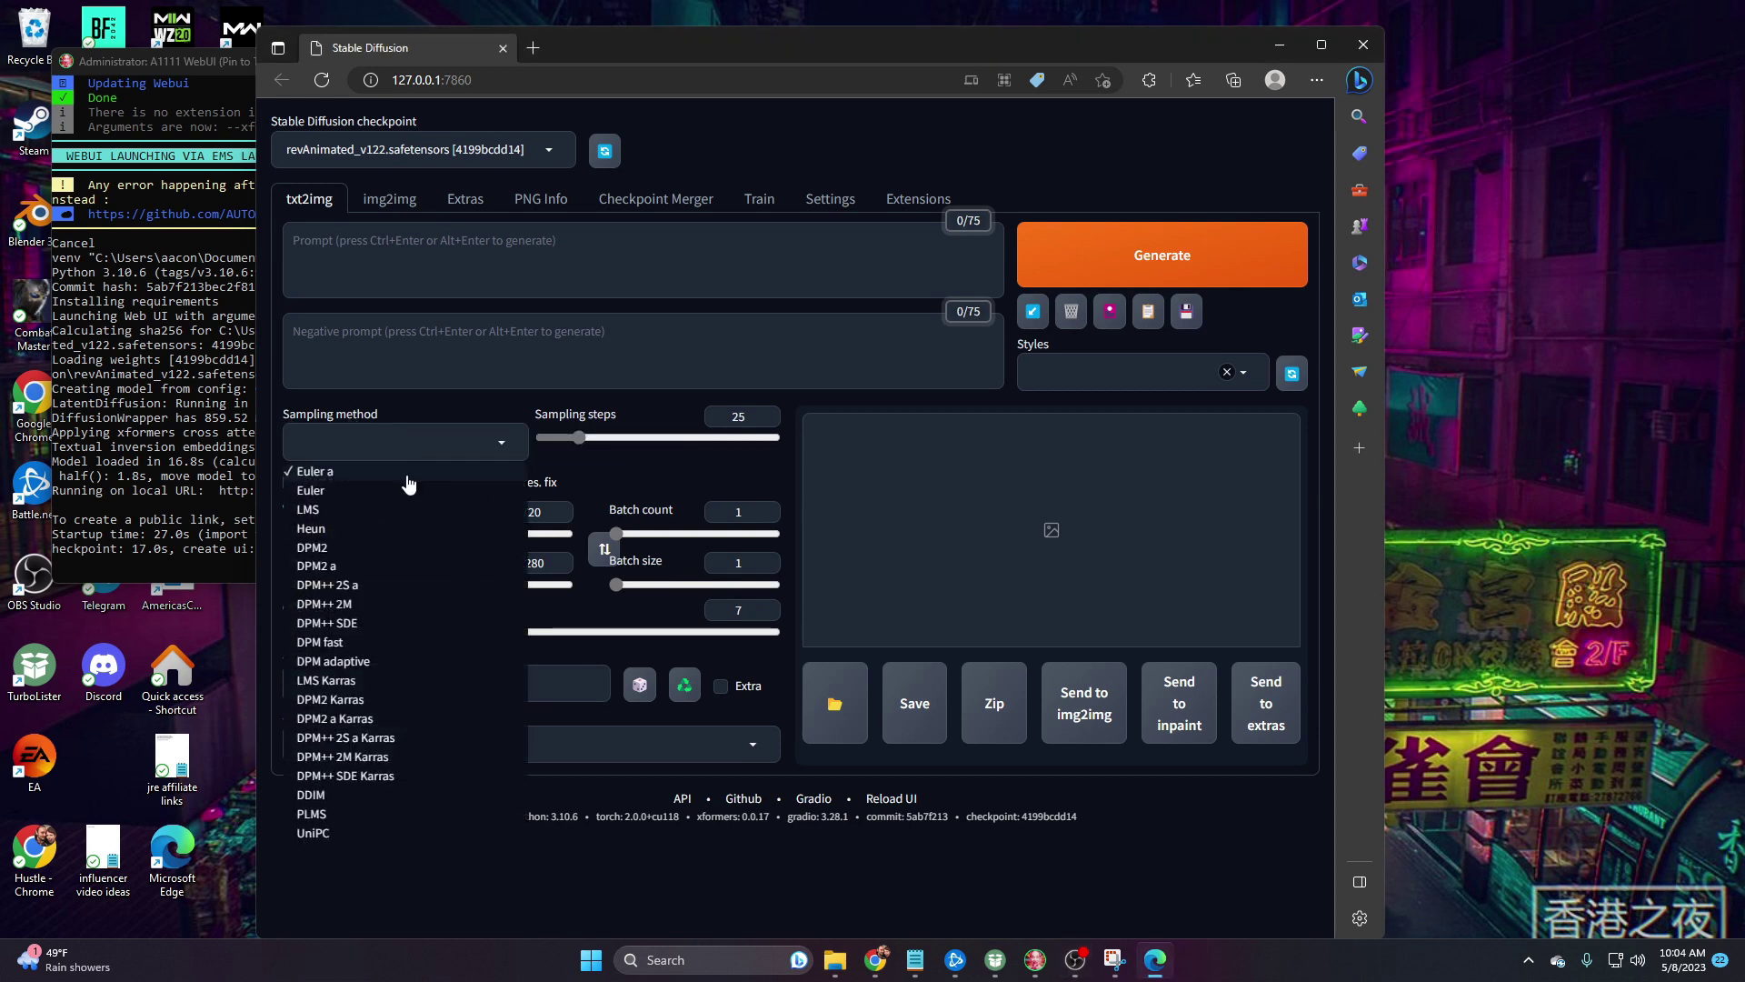
{"action": "left_click", "coordinate": [377, 777]}
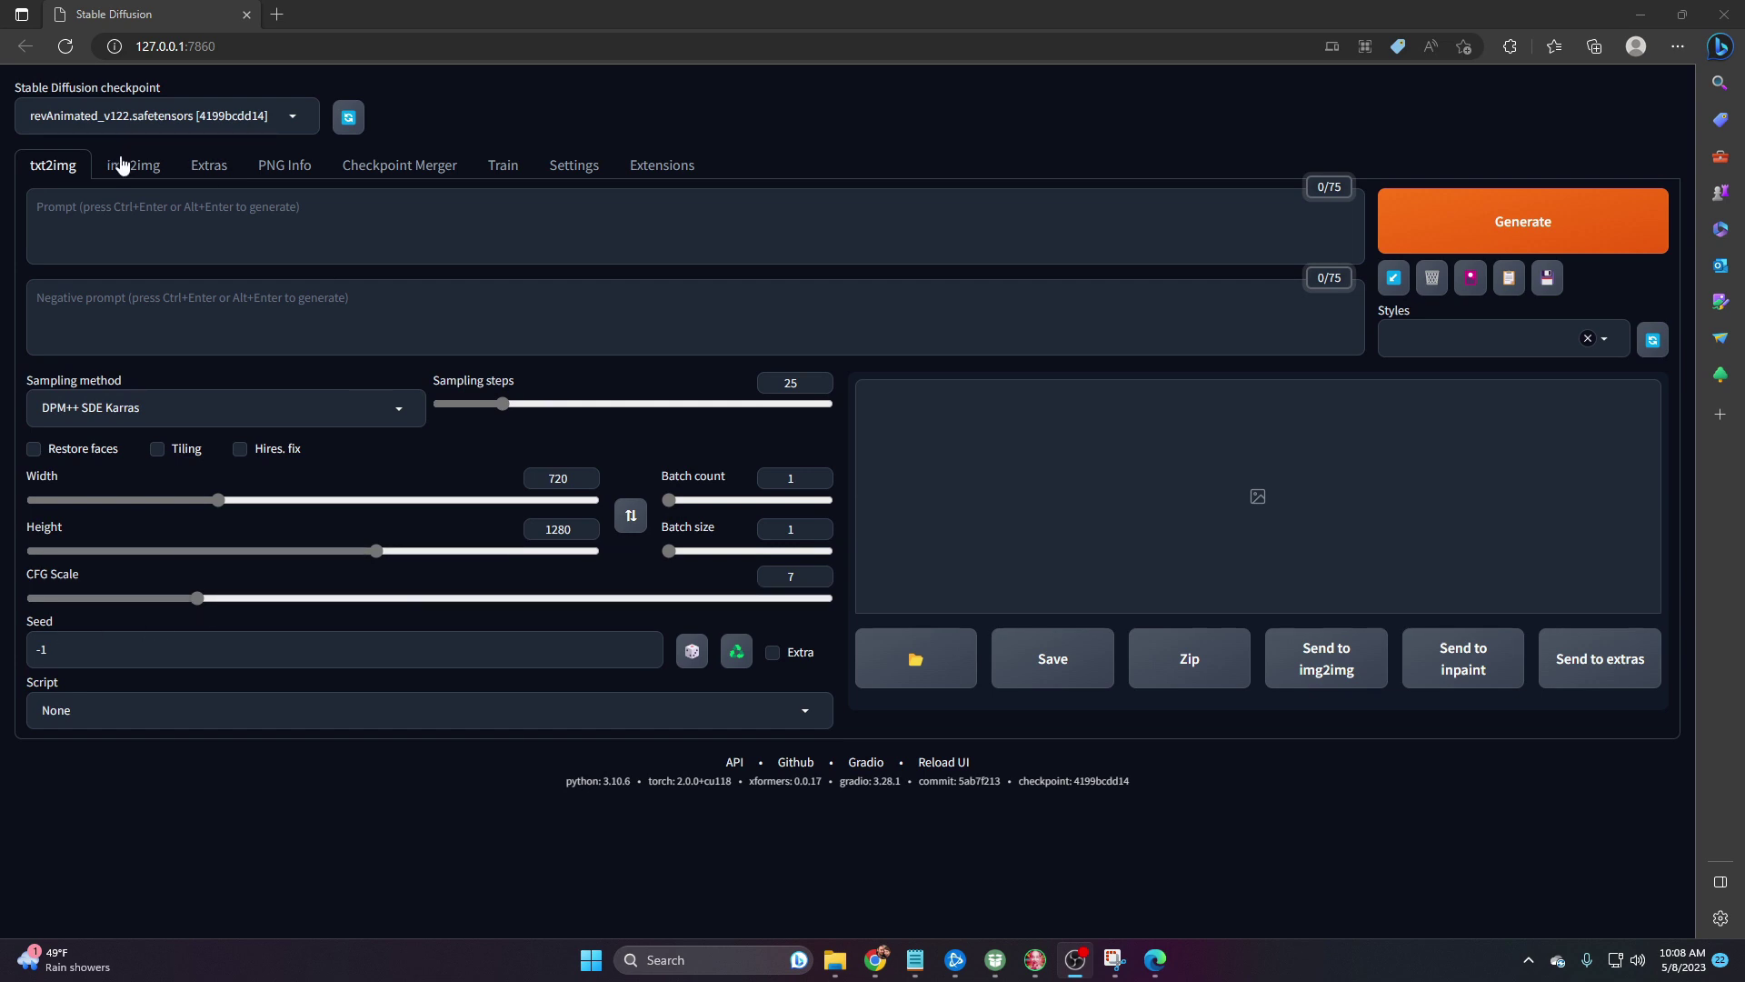
Find "deforum" among the available extensions, install the Deforum extension, and apply it by restarting the UI.
{"action": "left_click", "coordinate": [673, 177]}
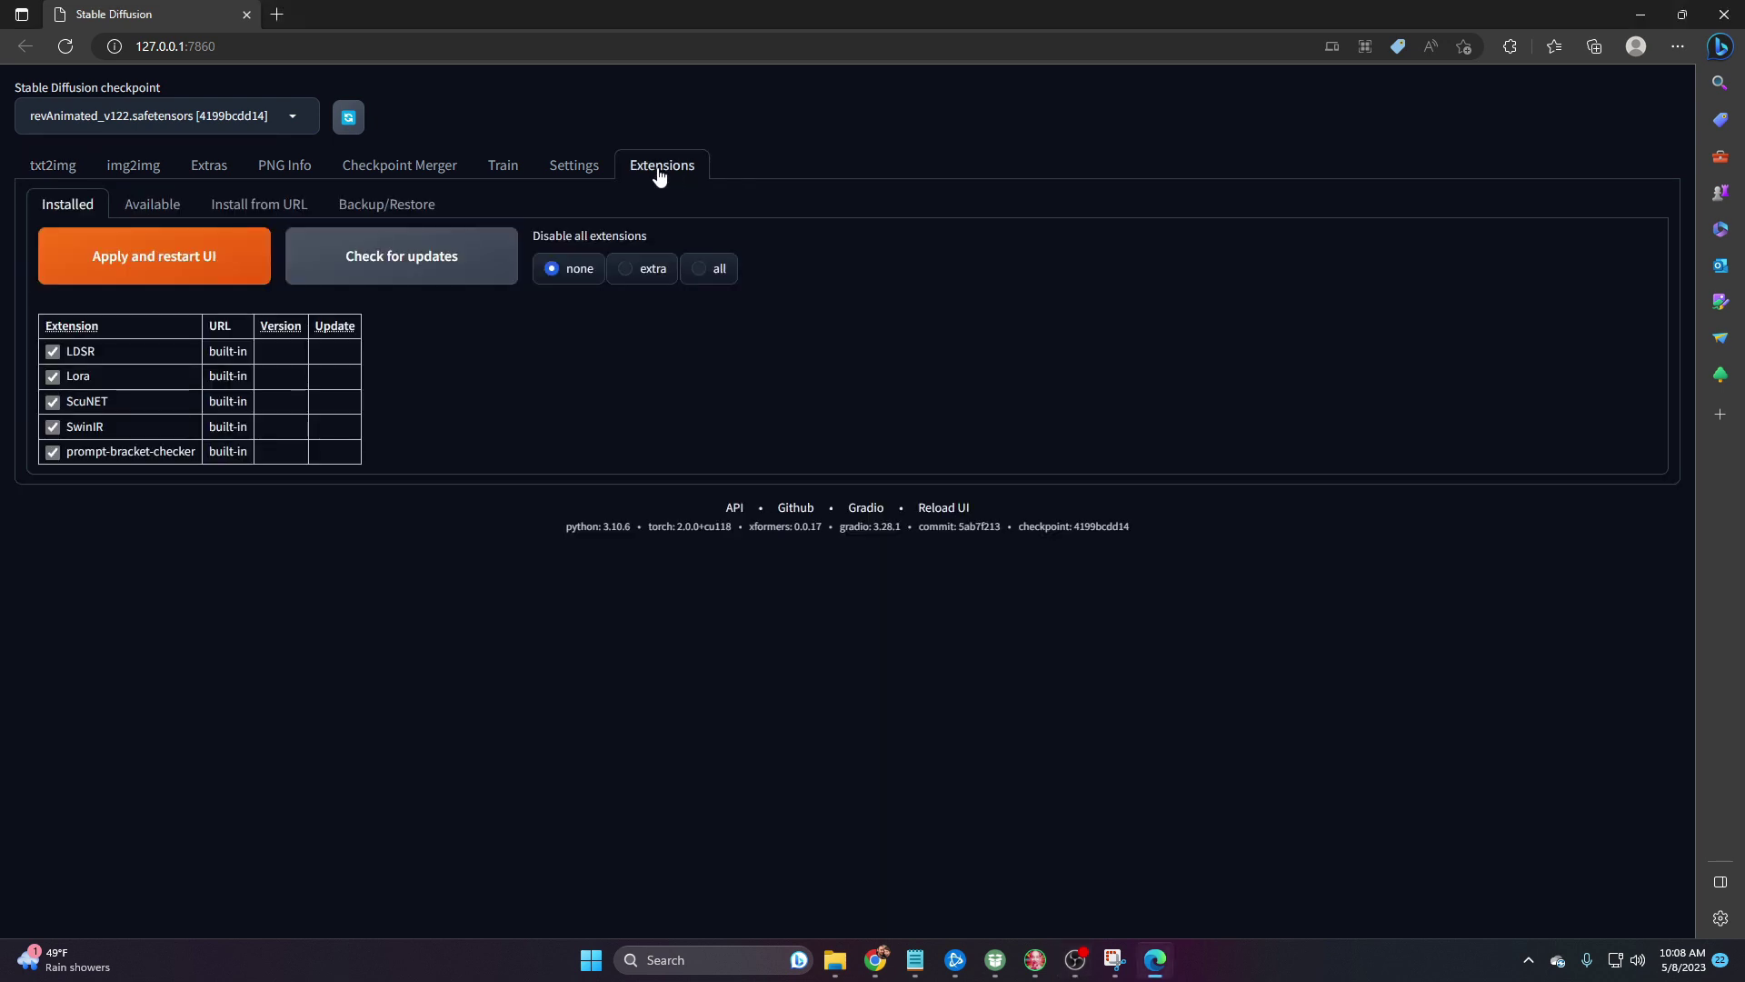
{"action": "left_click", "coordinate": [156, 207]}
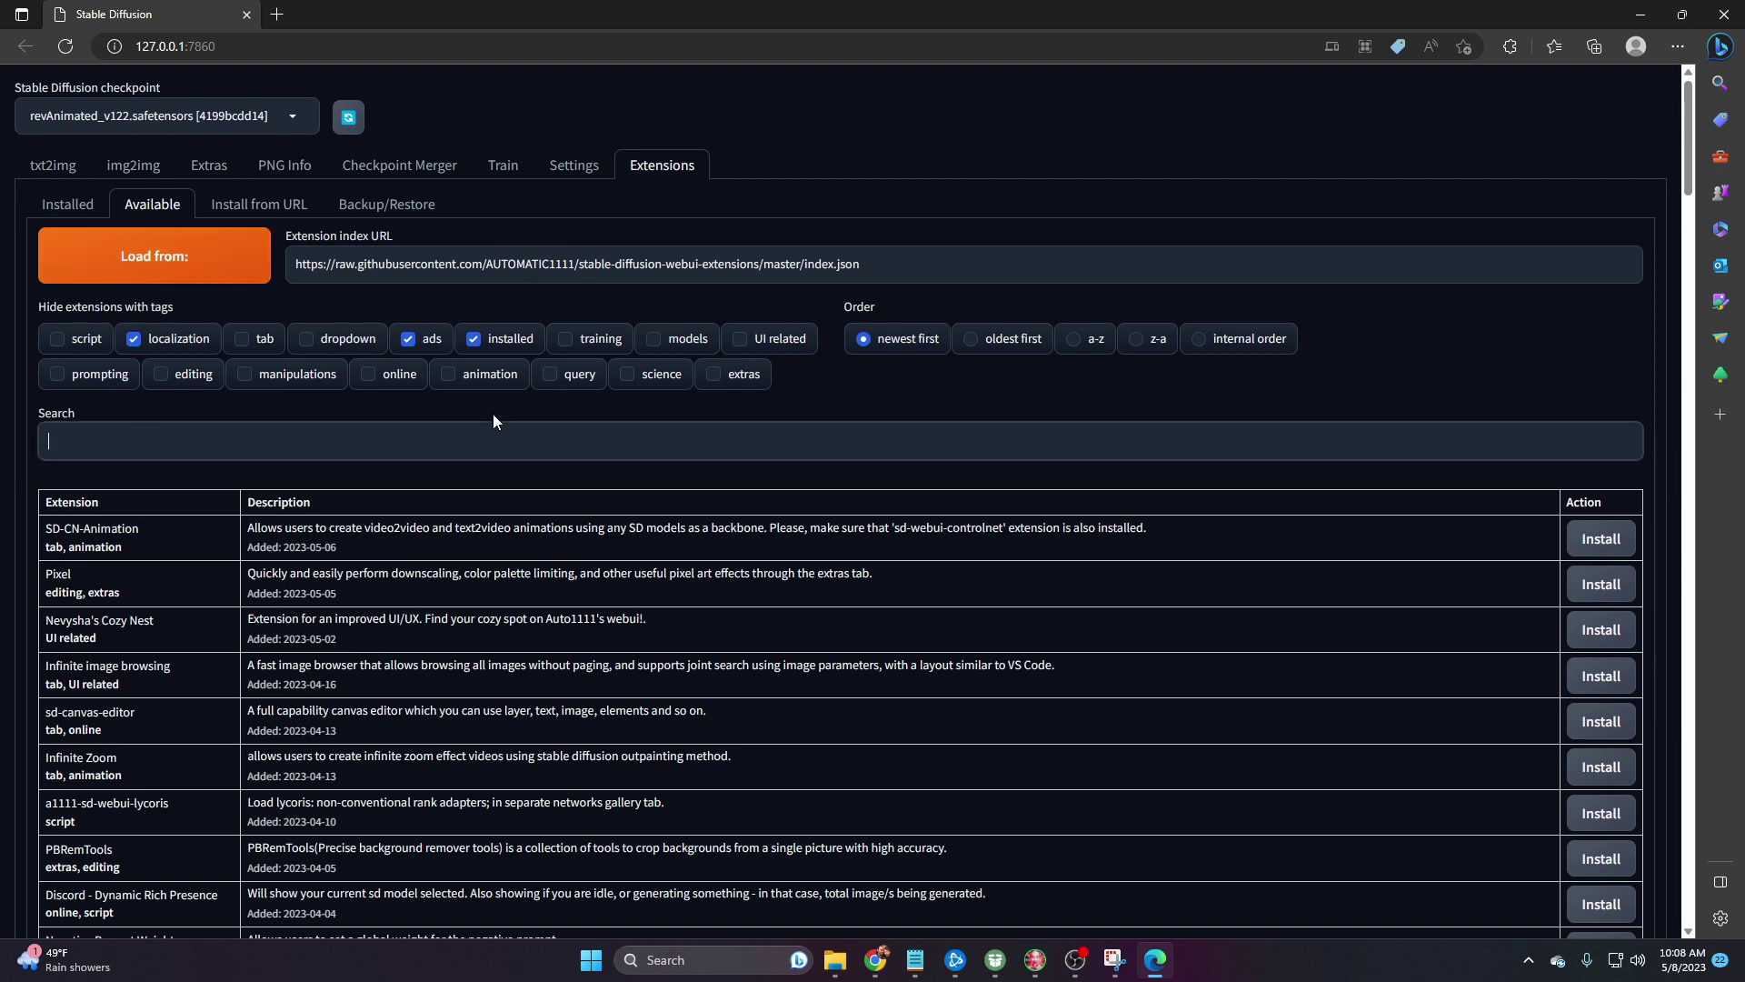
{"action": "key", "text": "ctrl+f"}
{"action": "type", "text": "deforum"}
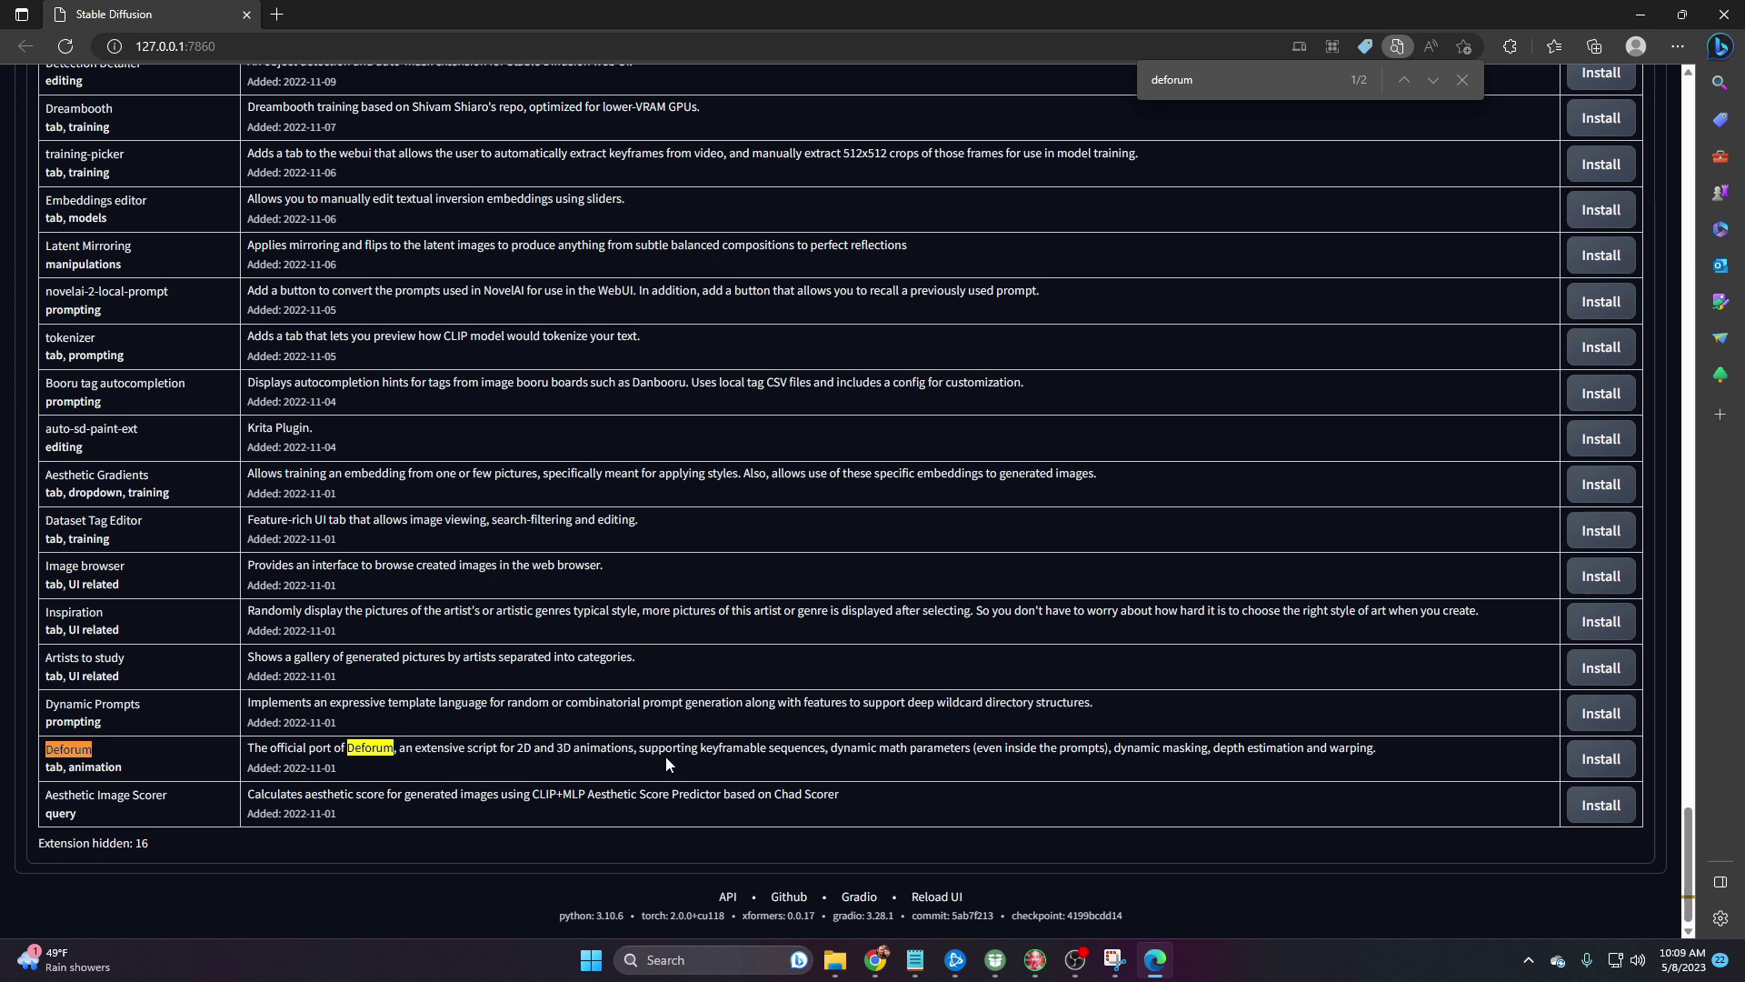
{"action": "left_click", "coordinate": [1595, 763]}
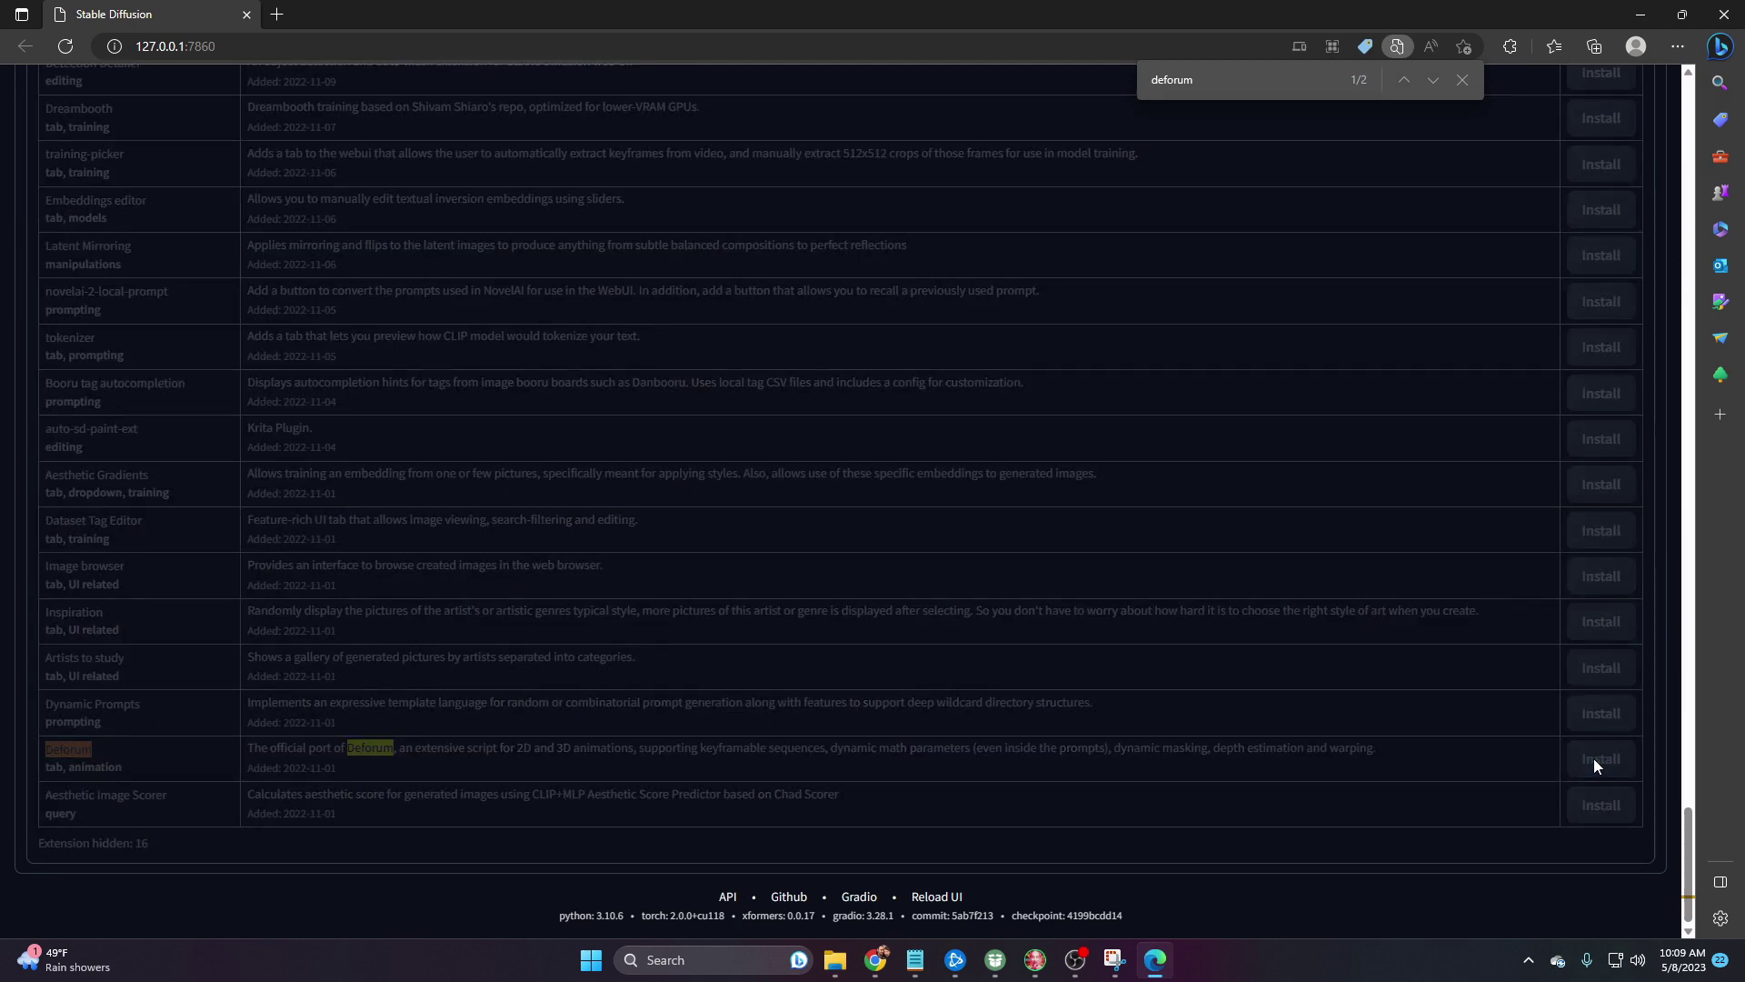
{"action": "left_click_drag", "start_coordinate": [1696, 836], "coordinate": [1525, 100]}
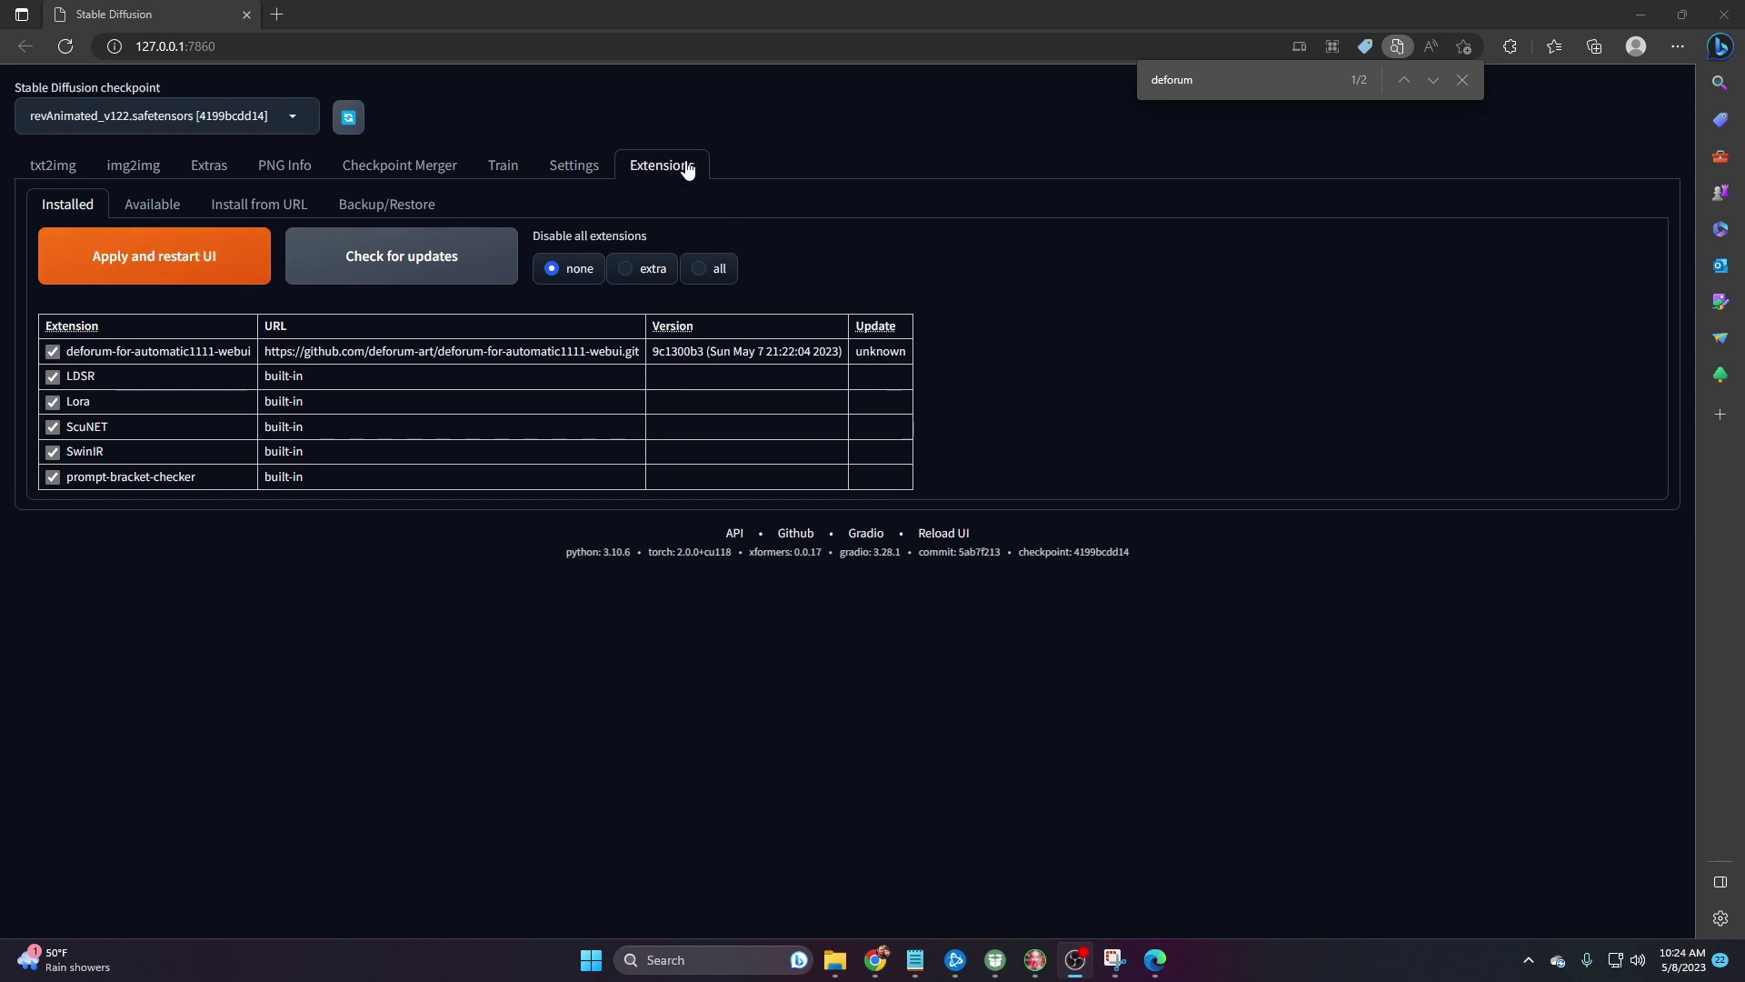
{"action": "left_click", "coordinate": [156, 268]}
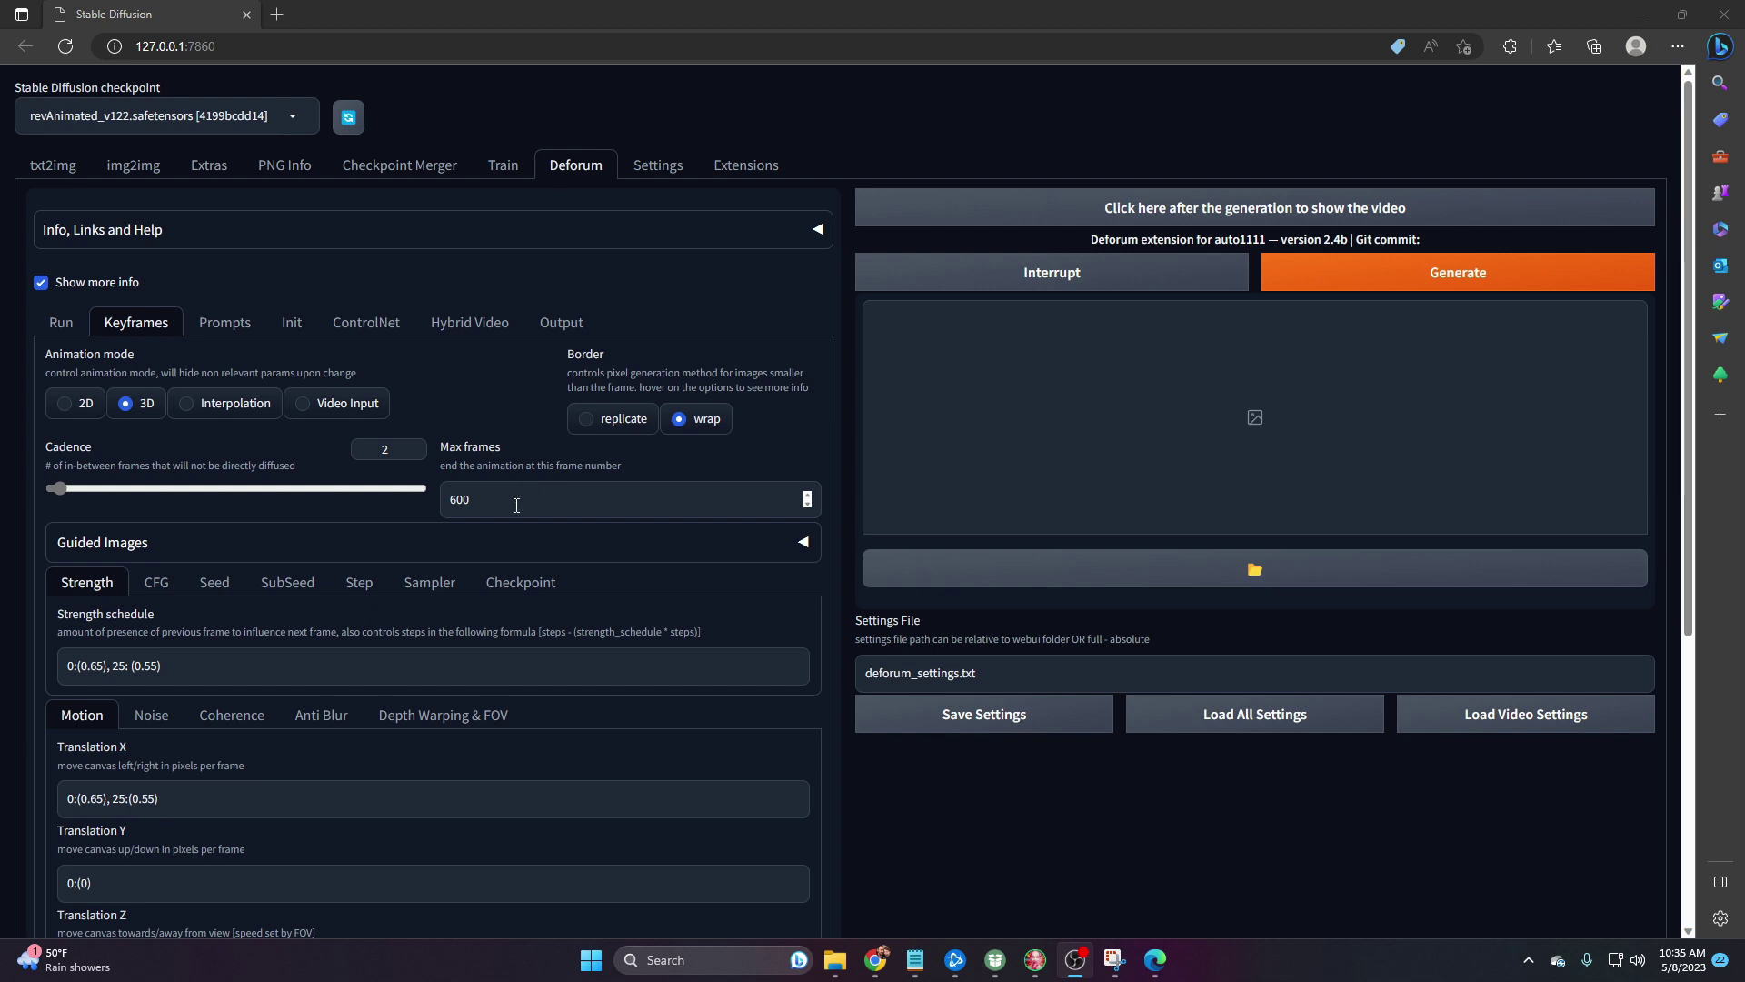
Examine Deforum's run settings, and its keyframe settings including animation mode, max frames, strength schedule and motion values.
{"action": "left_click", "coordinate": [69, 324]}
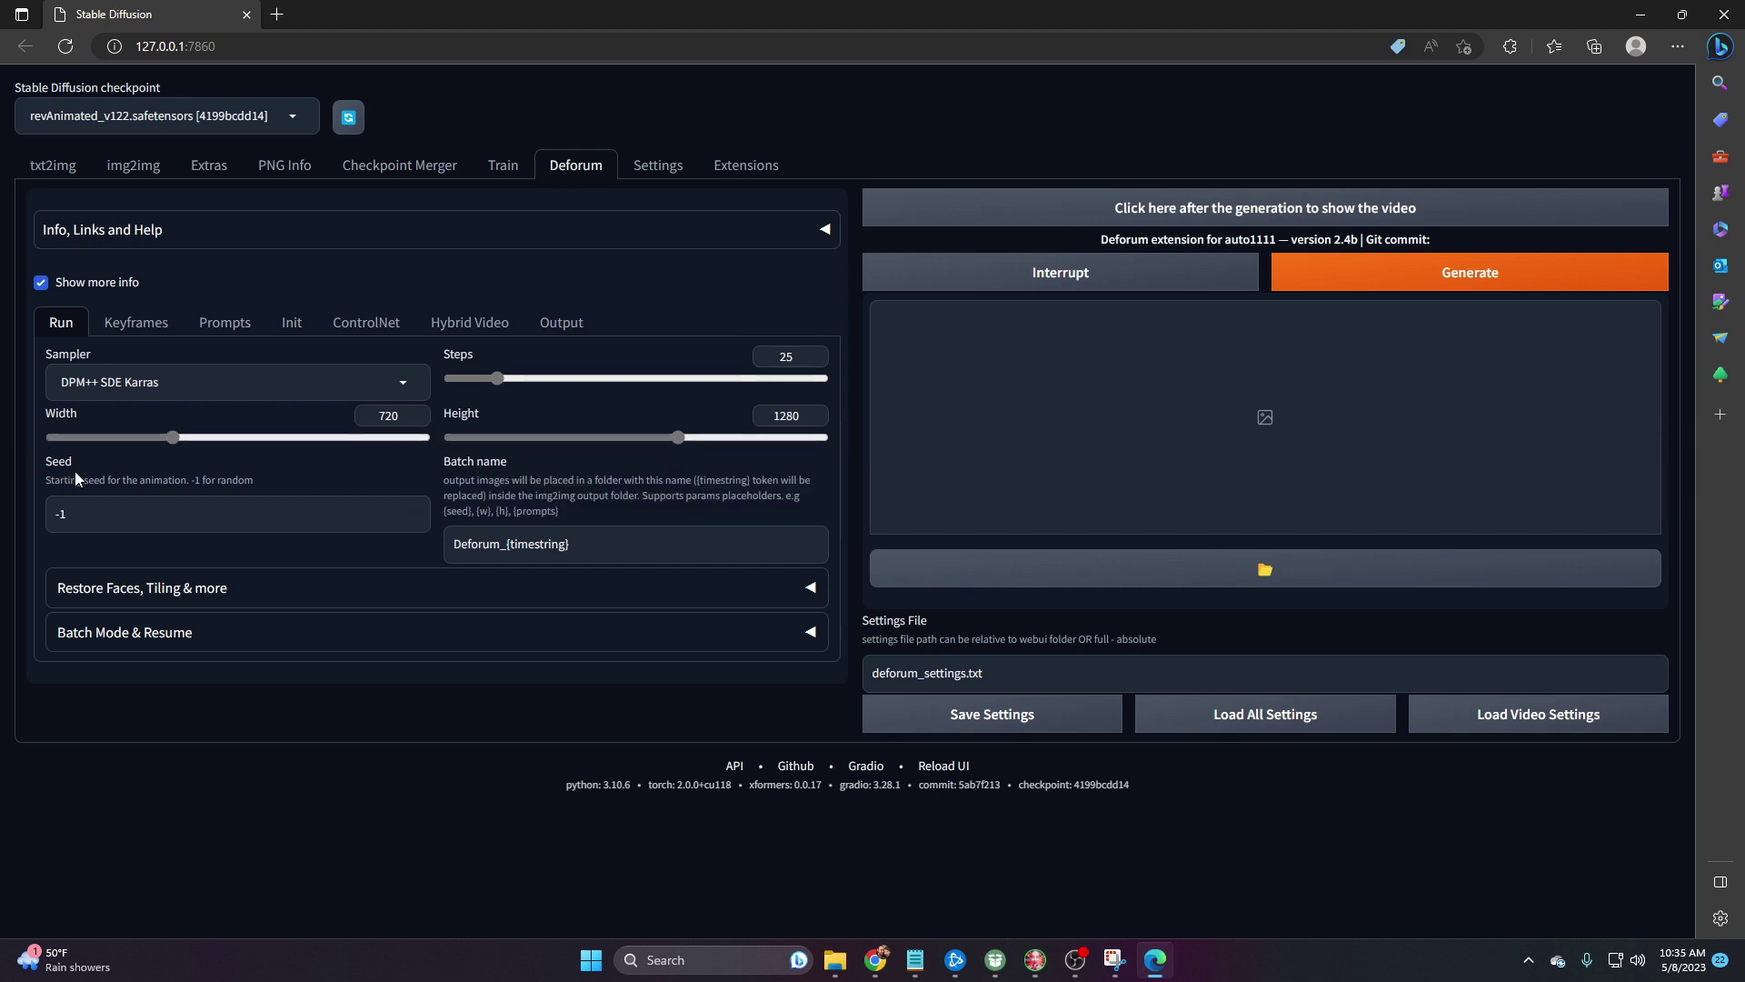
{"action": "left_click", "coordinate": [132, 329]}
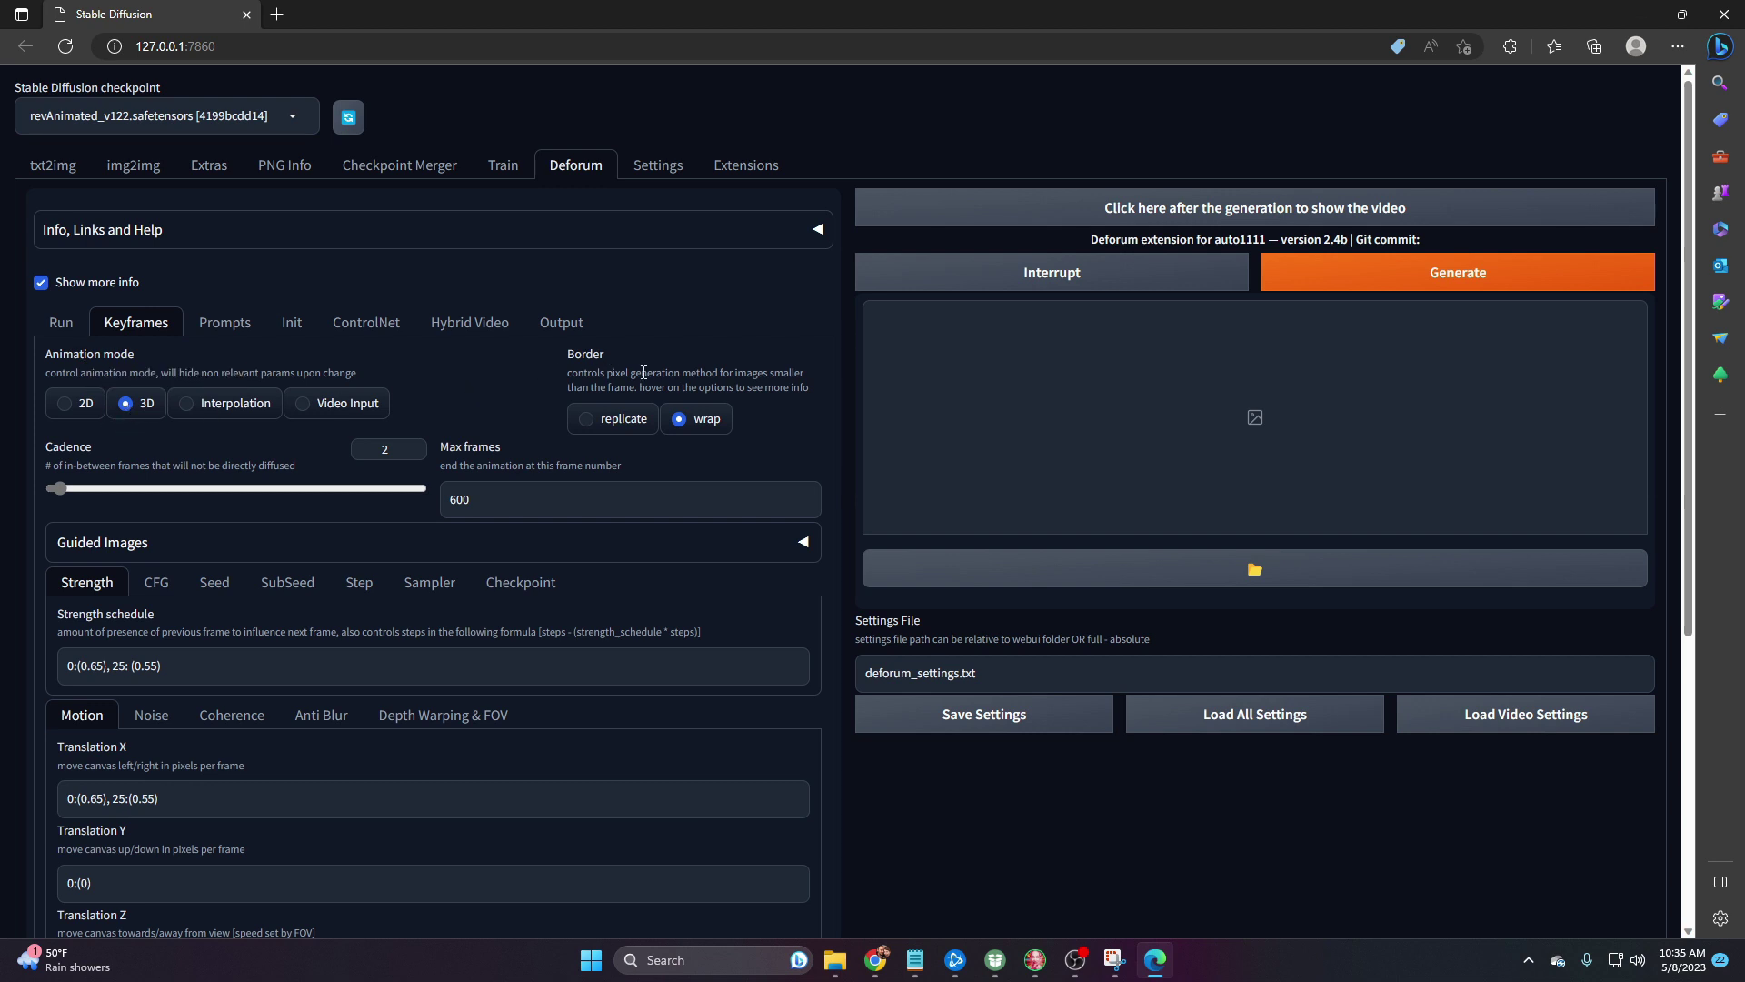
{"action": "middle_click", "coordinate": [852, 478]}
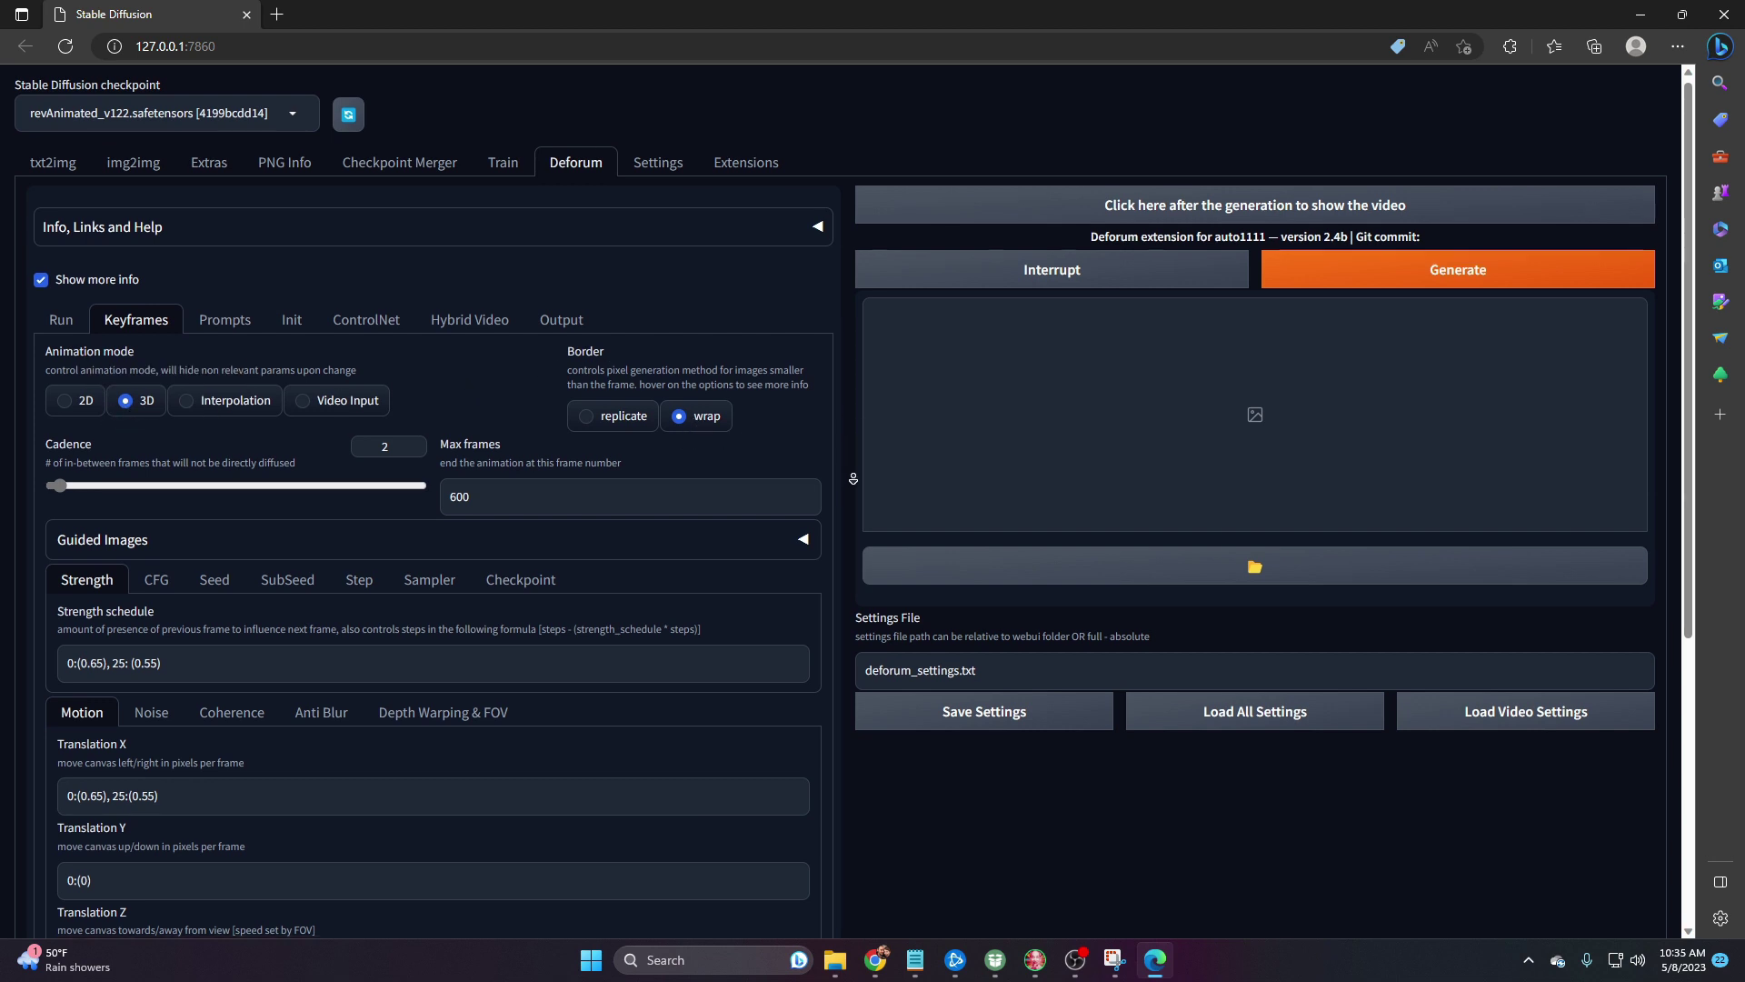
{"action": "scroll", "coordinate": [853, 478], "scroll_direction": "down", "scroll_amount": 1}
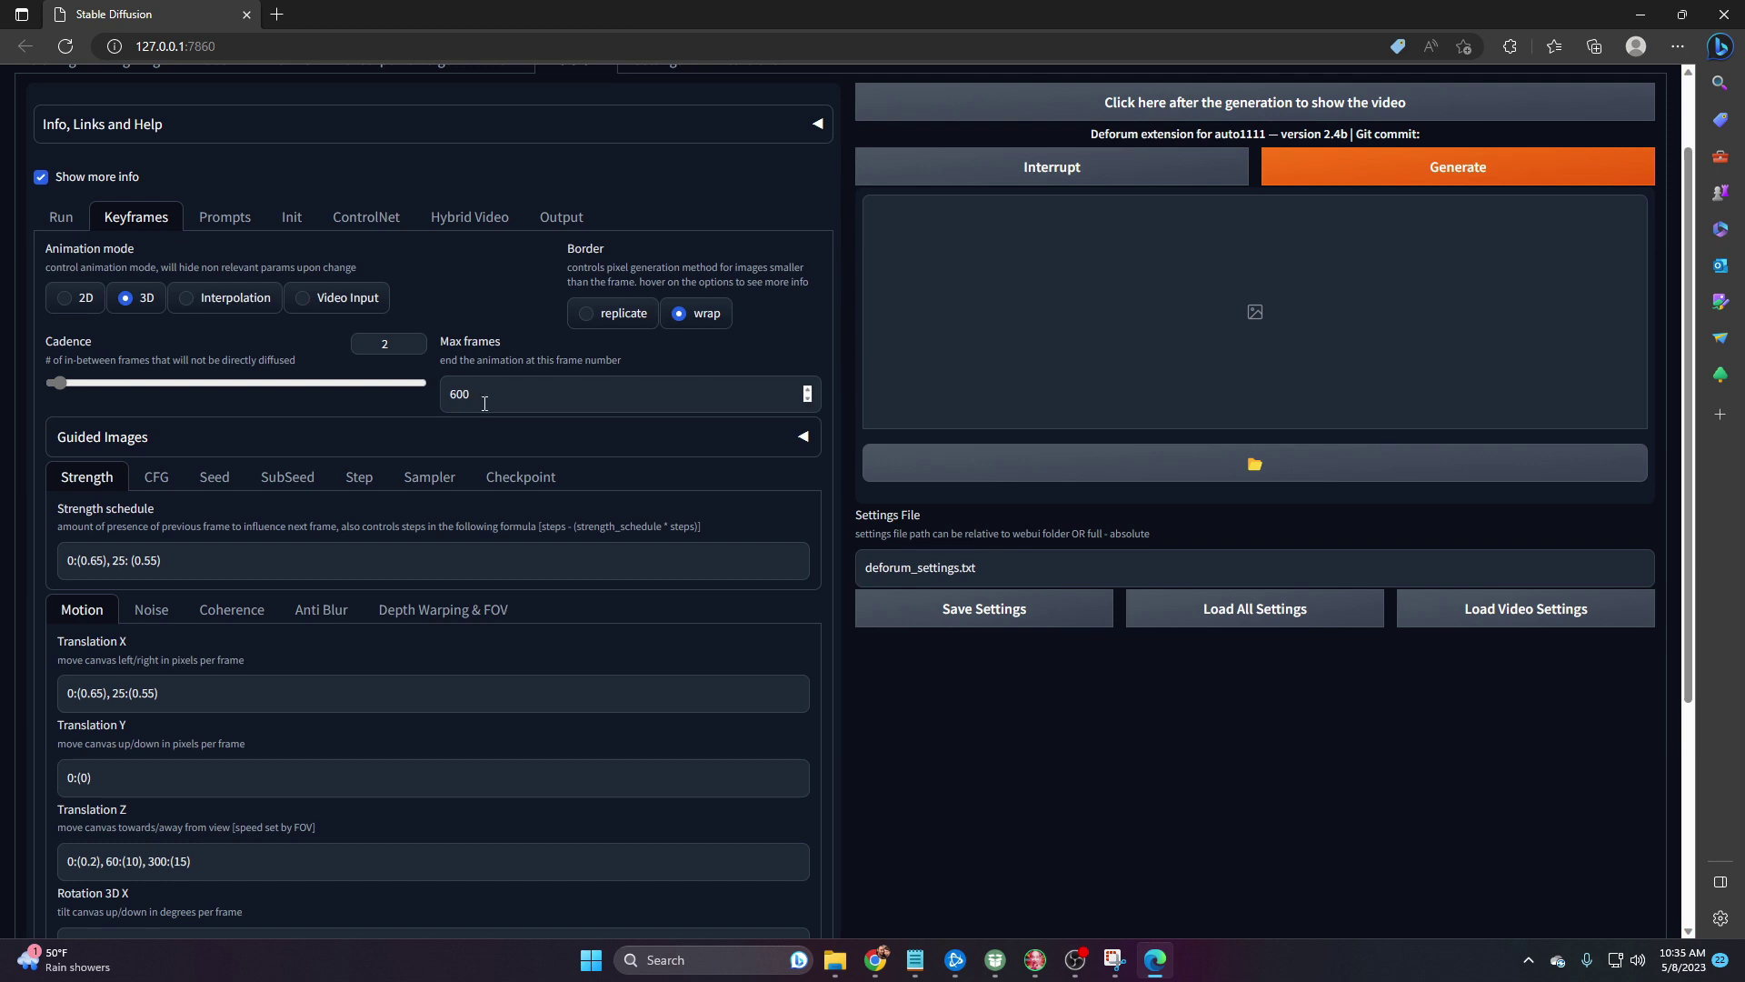
{"action": "scroll", "coordinate": [845, 582], "scroll_direction": "down", "scroll_amount": 2}
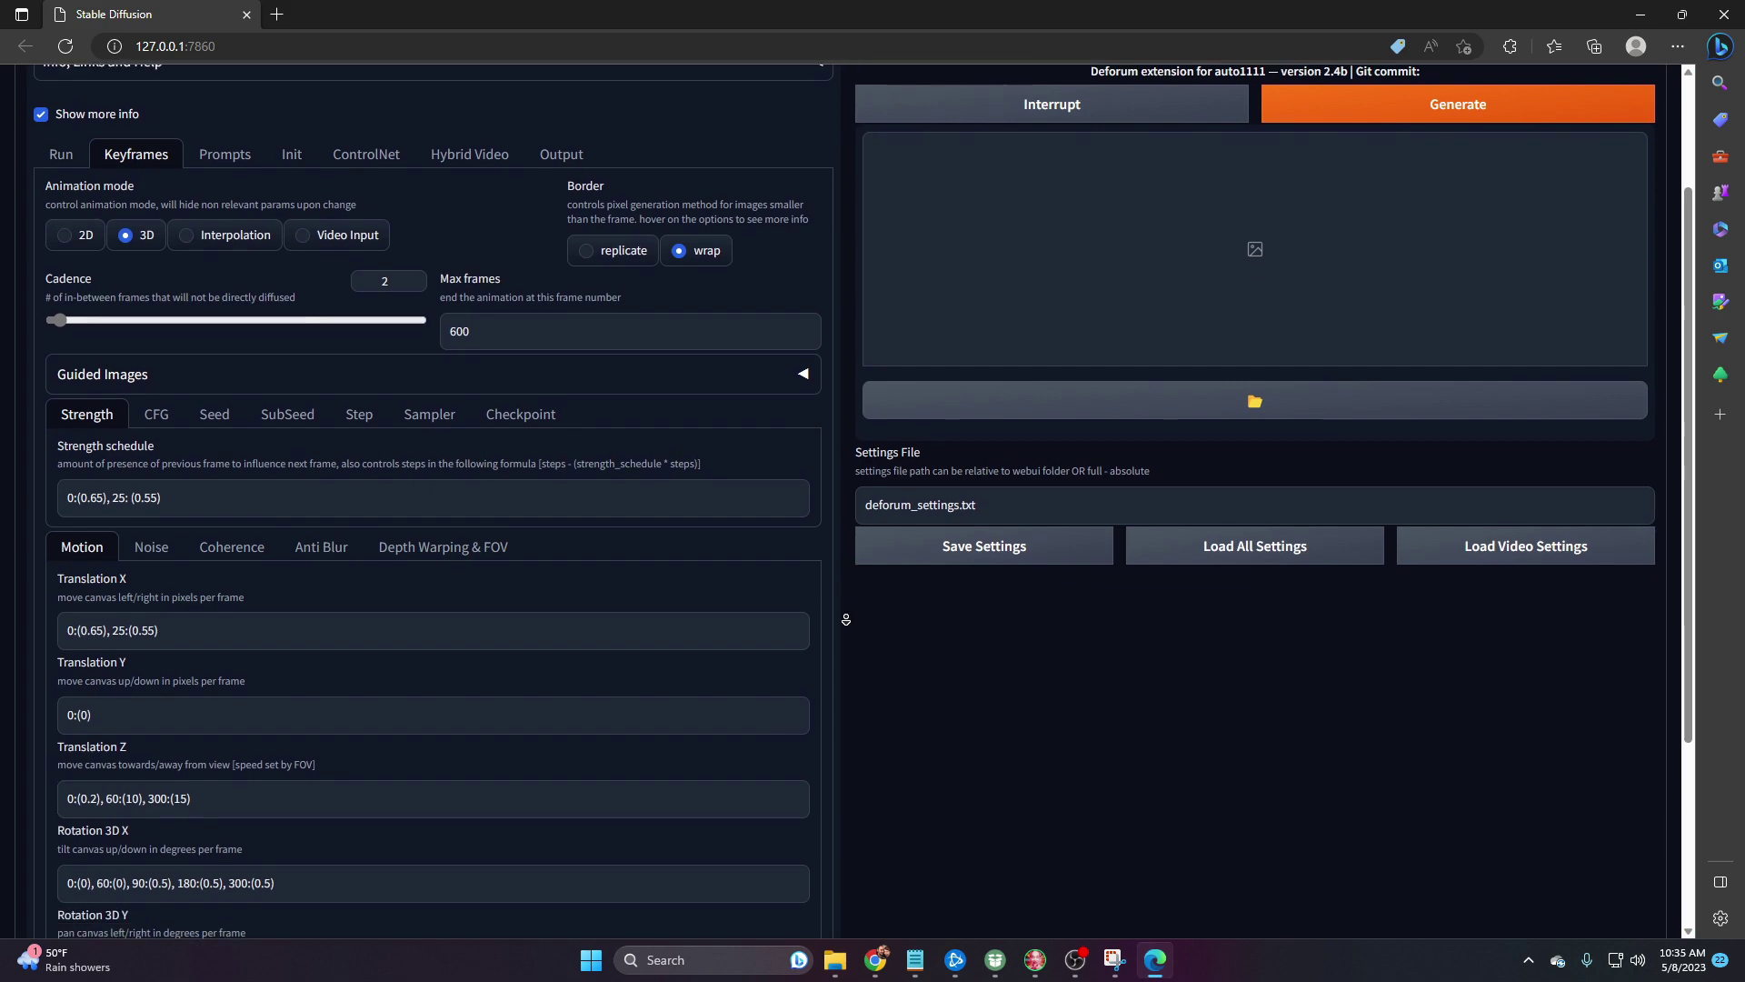
{"action": "scroll", "coordinate": [846, 619], "scroll_direction": "down", "scroll_amount": 1}
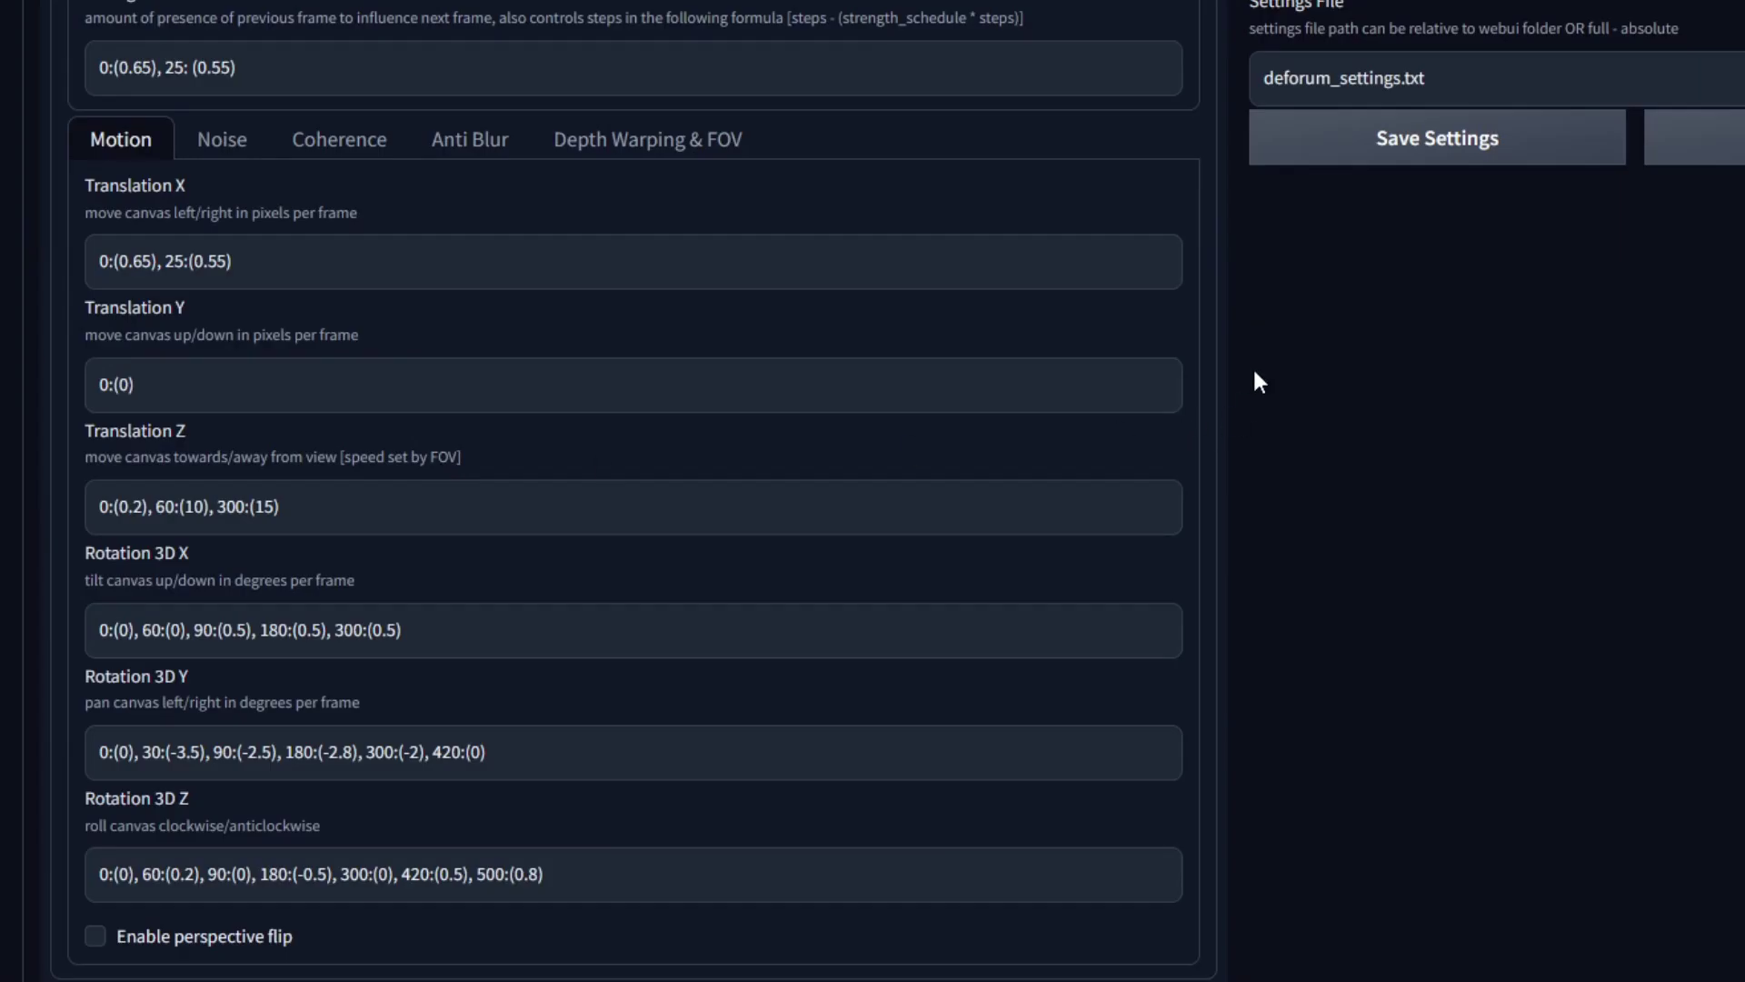
{"action": "scroll", "coordinate": [1318, 392], "scroll_direction": "down", "scroll_amount": 2}
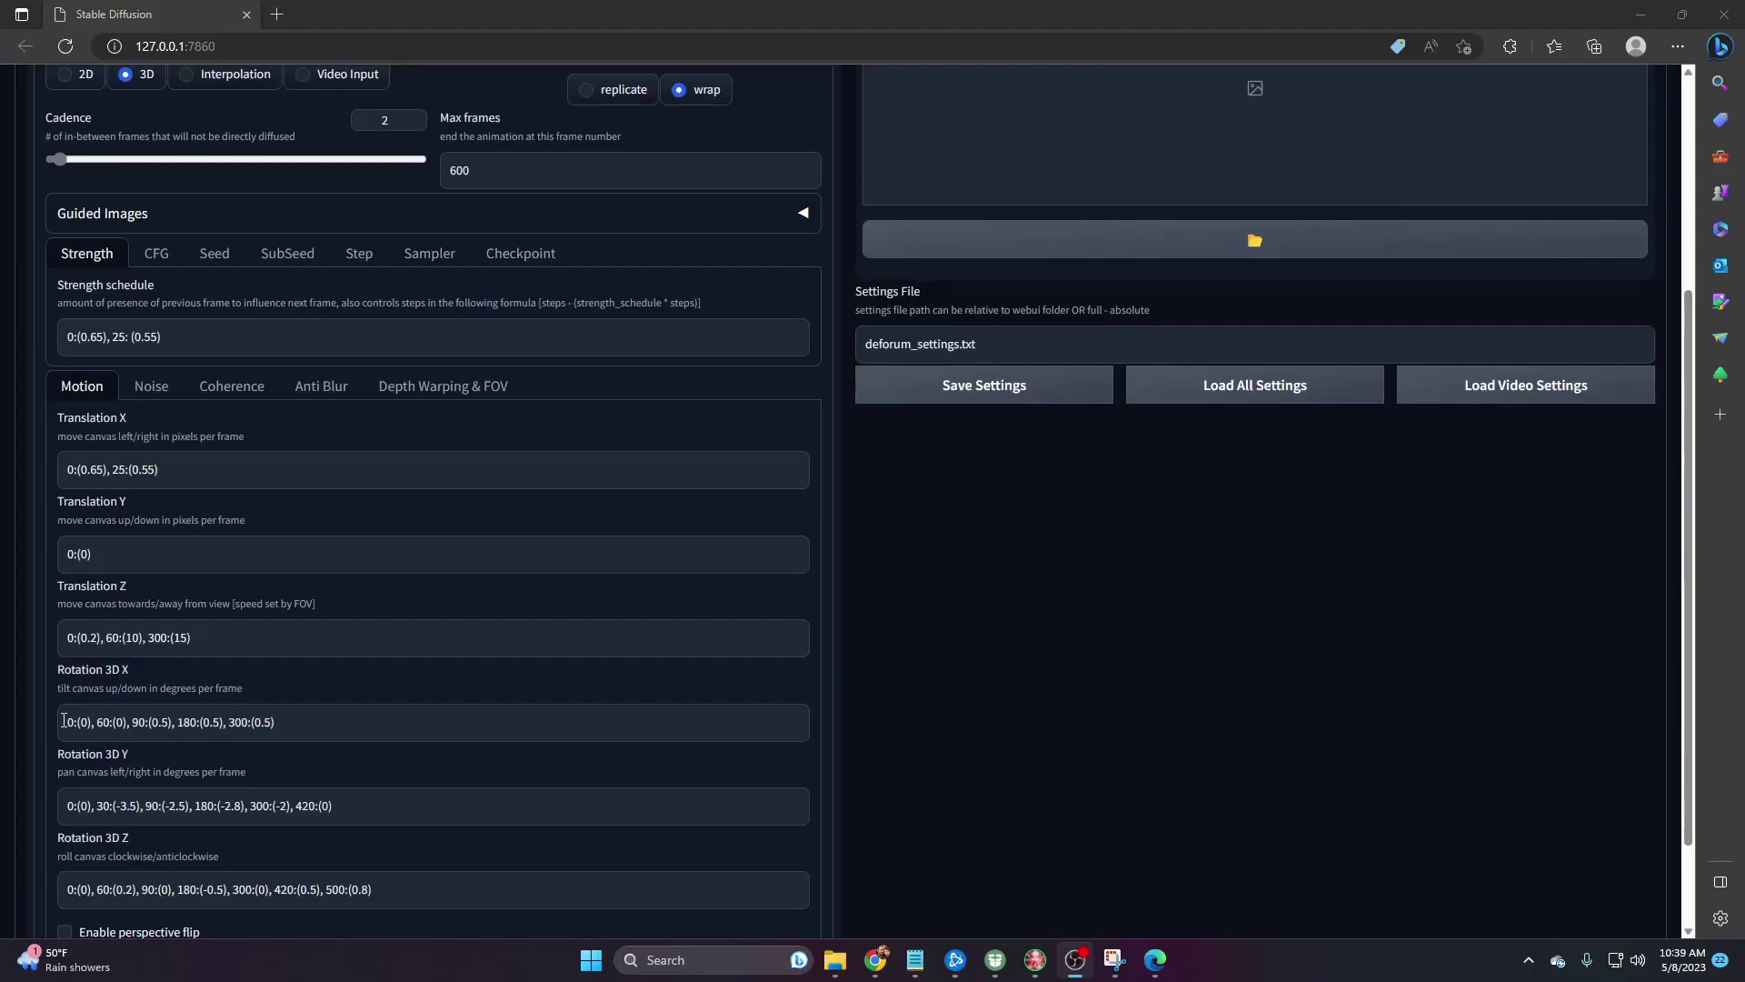
Examine Deforum's Depth Warping & FOV settings and the noise schedule formula among the keyframe noise settings.
{"action": "left_click", "coordinate": [452, 387]}
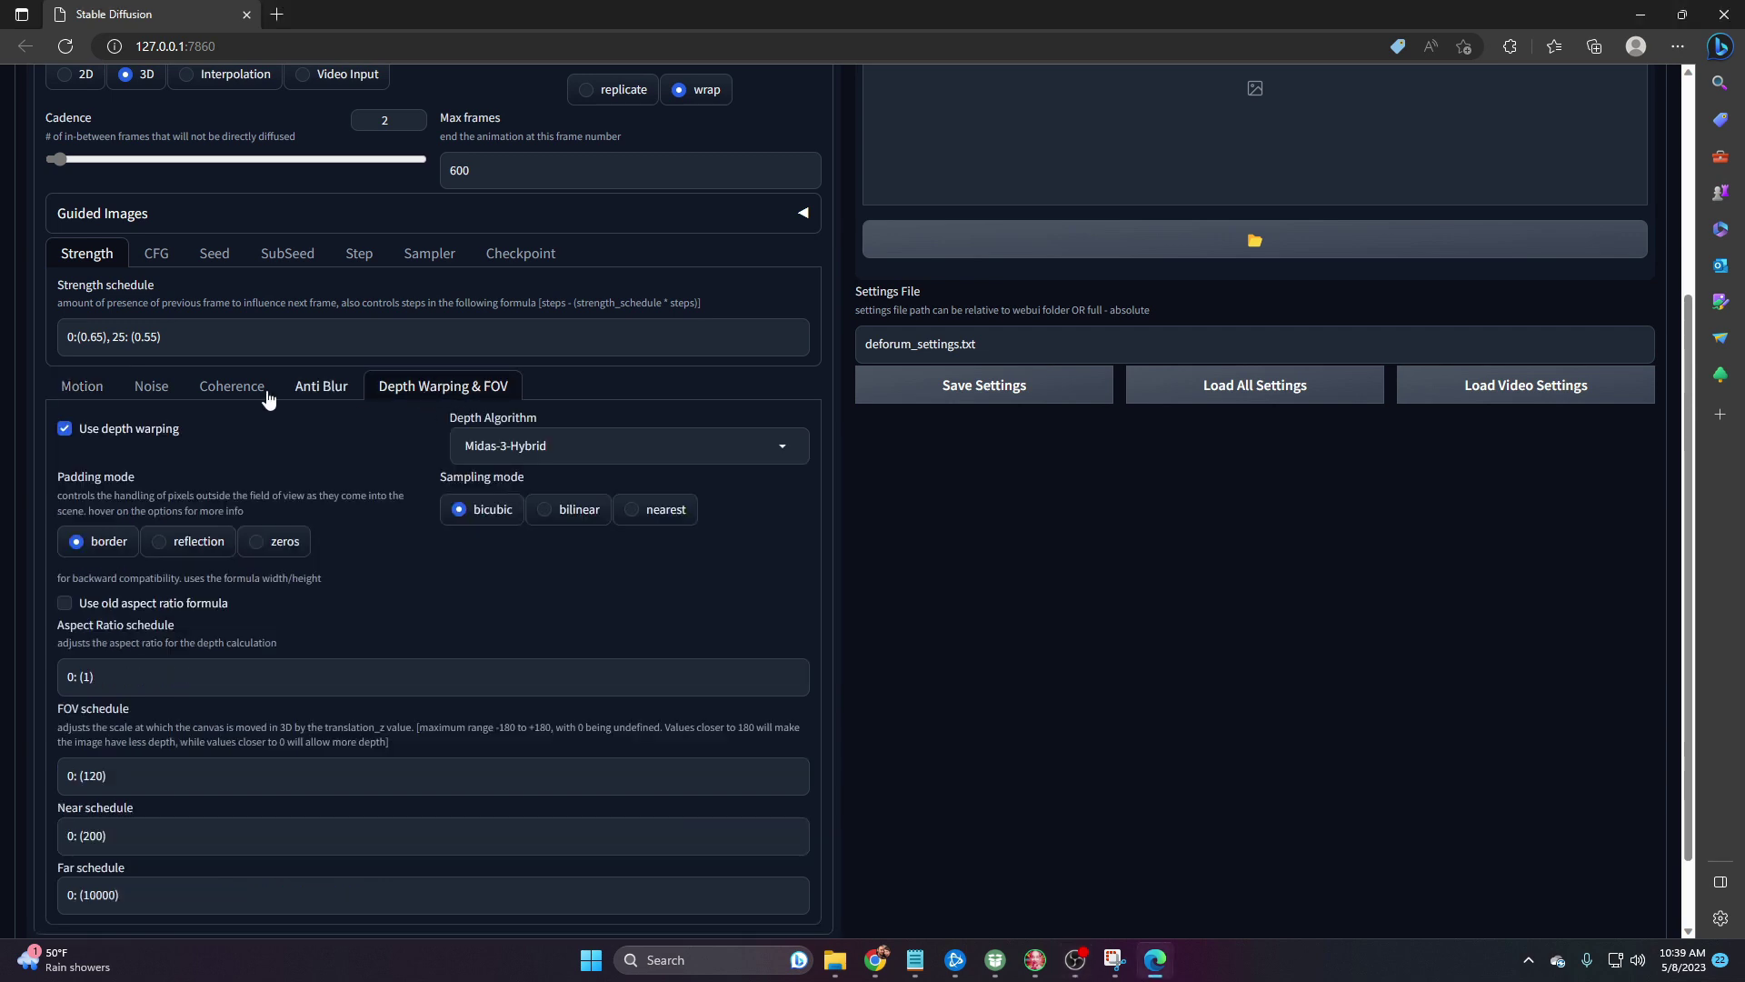
{"action": "mouse_move", "coordinate": [137, 444]}
{"action": "left_click", "coordinate": [147, 393]}
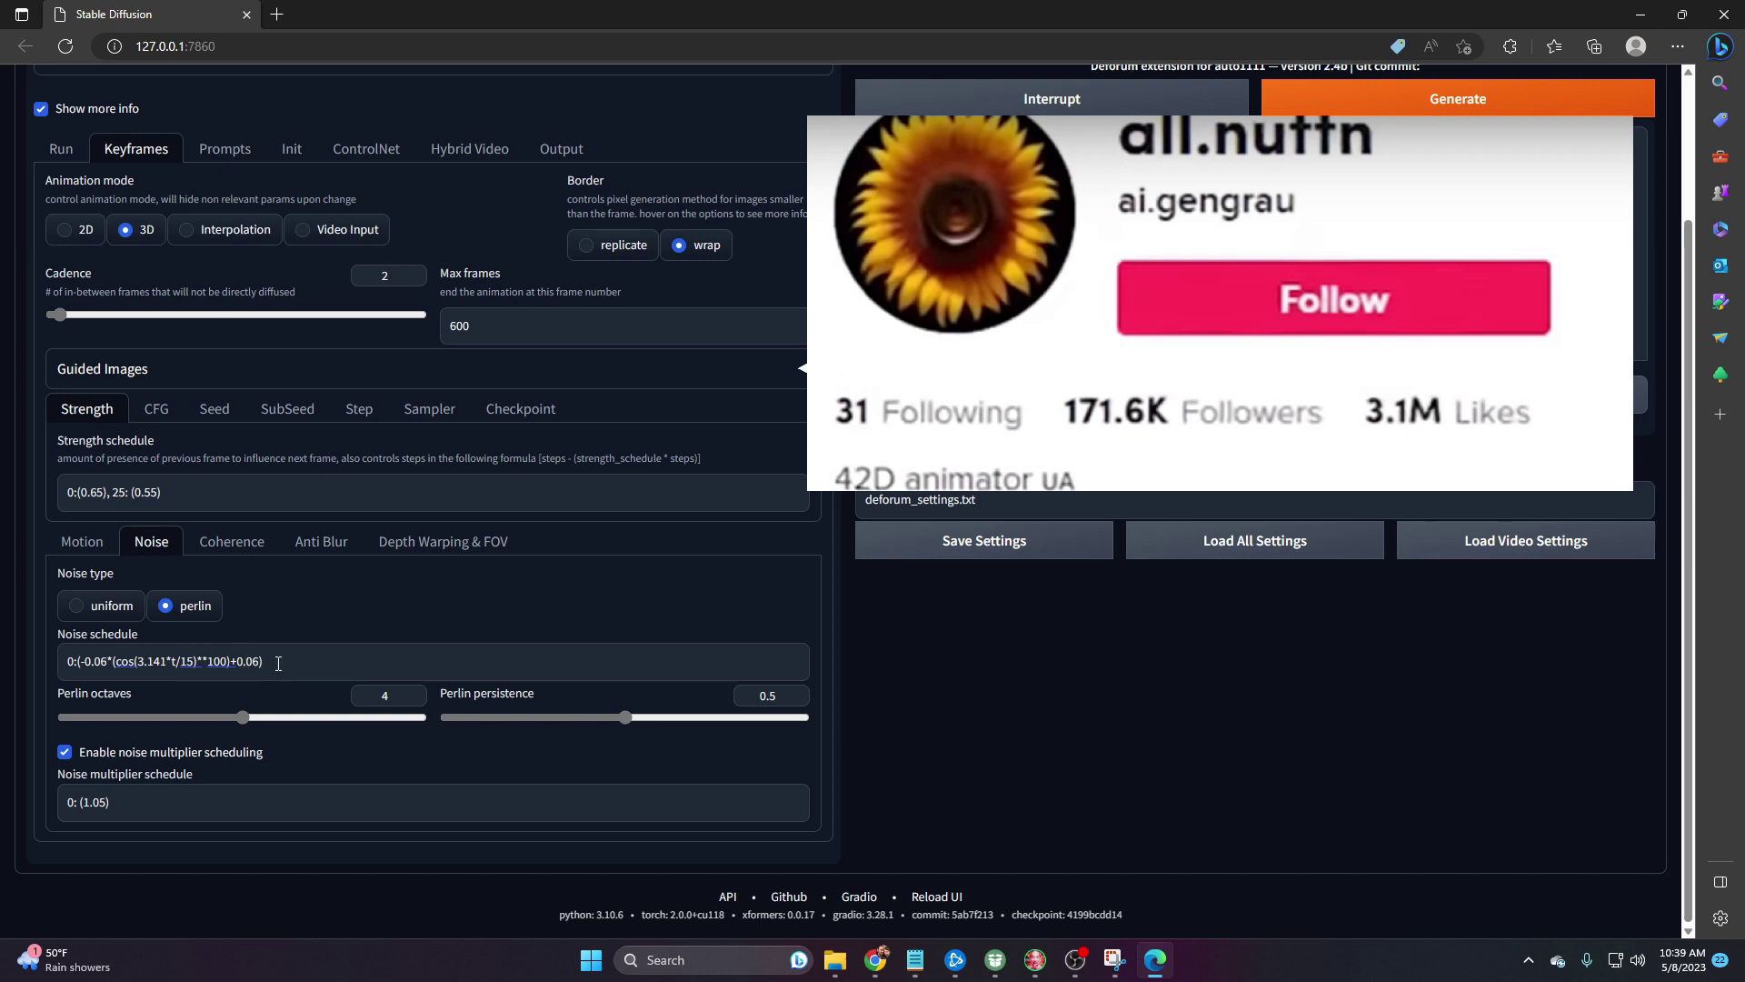
{"action": "left_click", "coordinate": [278, 662]}
{"action": "key", "text": "ctrl+a"}
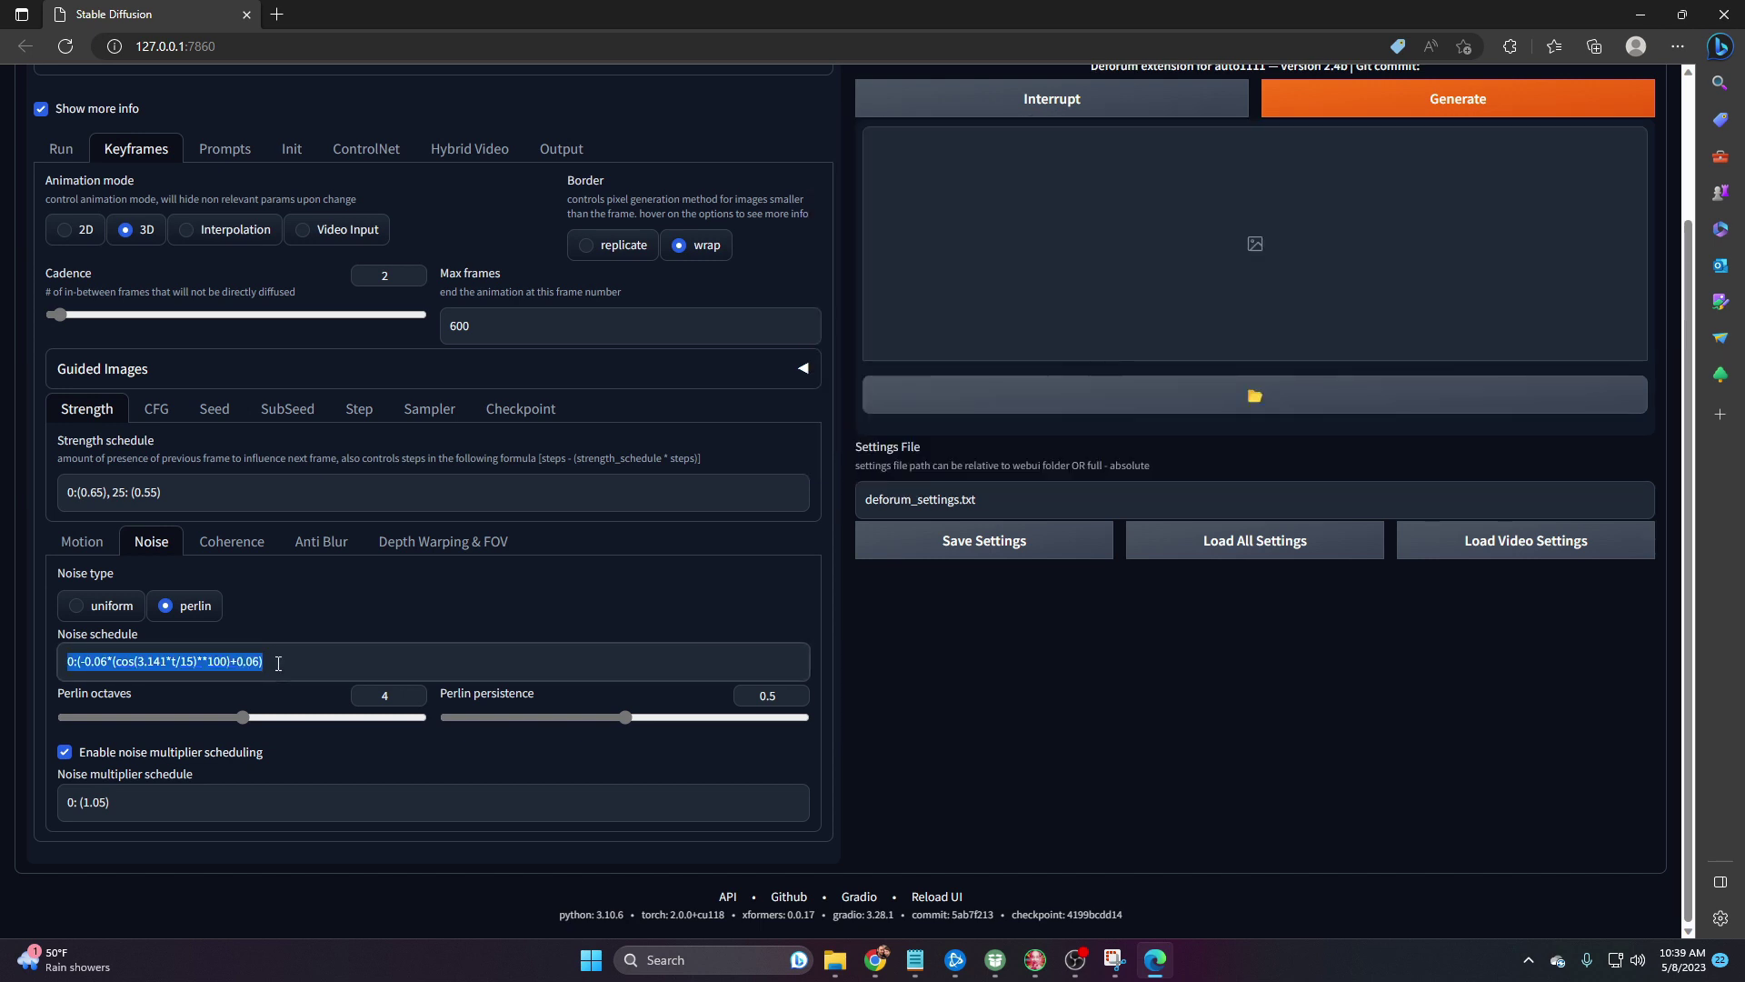
{"action": "left_click", "coordinate": [278, 663]}
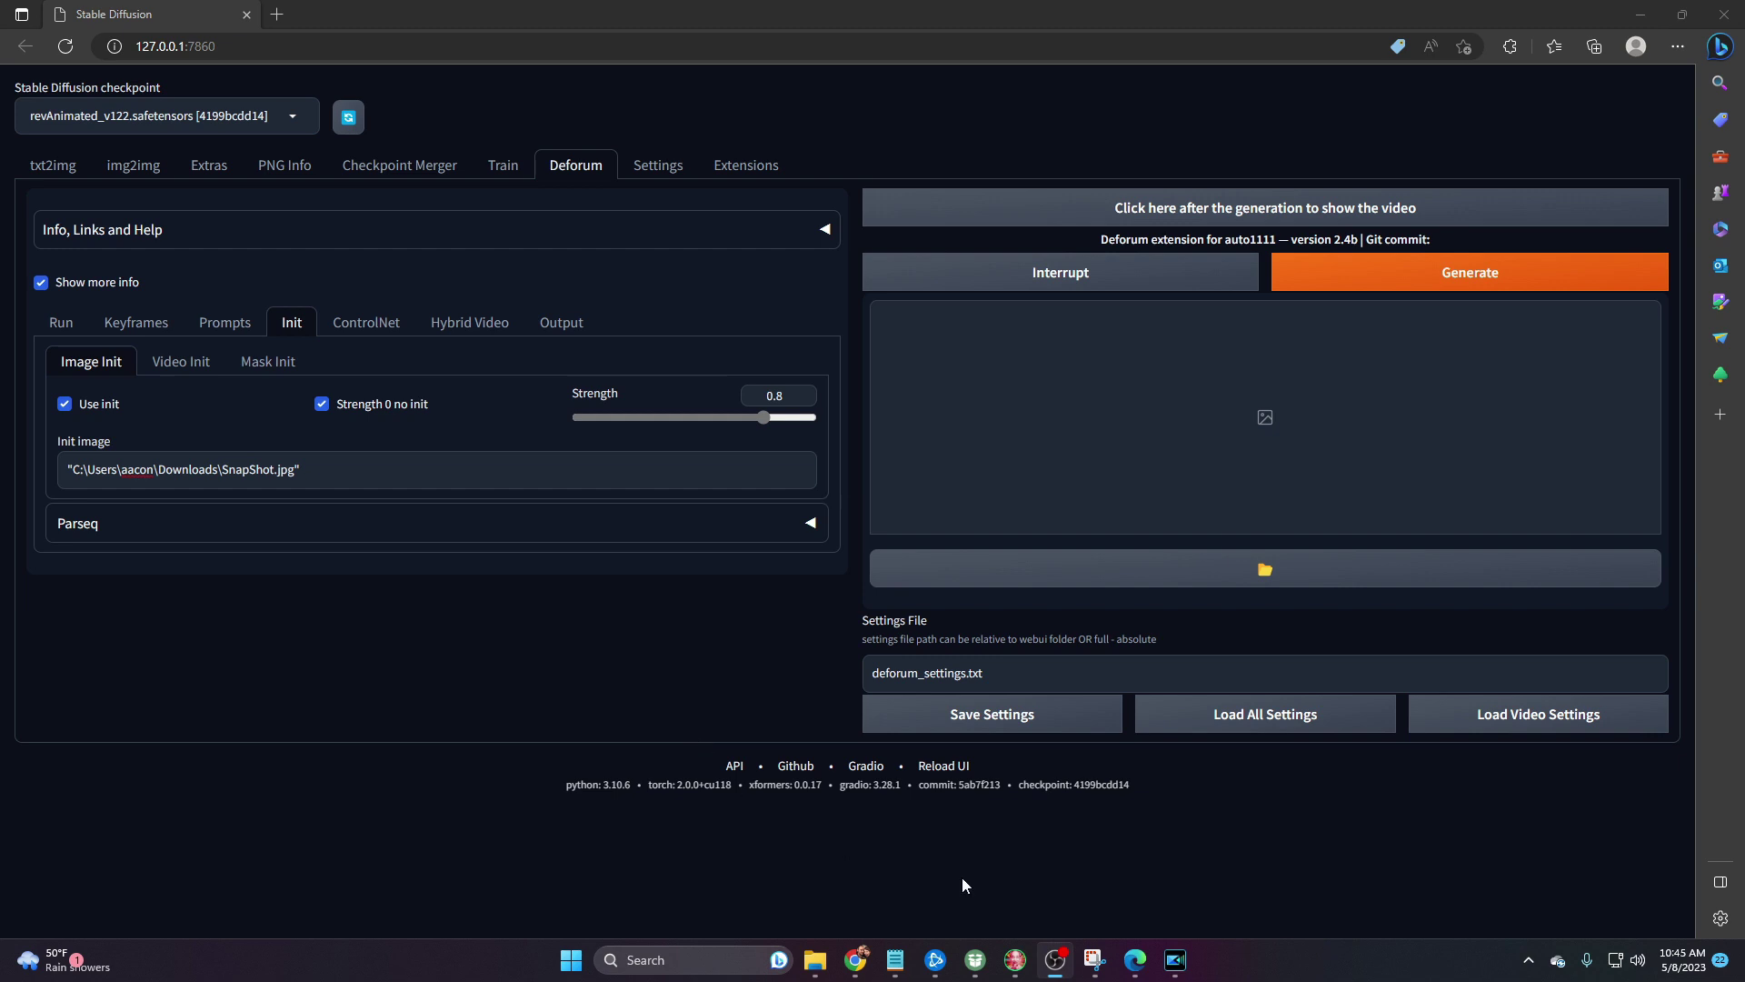
Switch to PowerDirector, bring up the save dialog for a snapshot of the current preview frame, and dismiss it without saving.
{"action": "mouse_move", "coordinate": [1173, 963]}
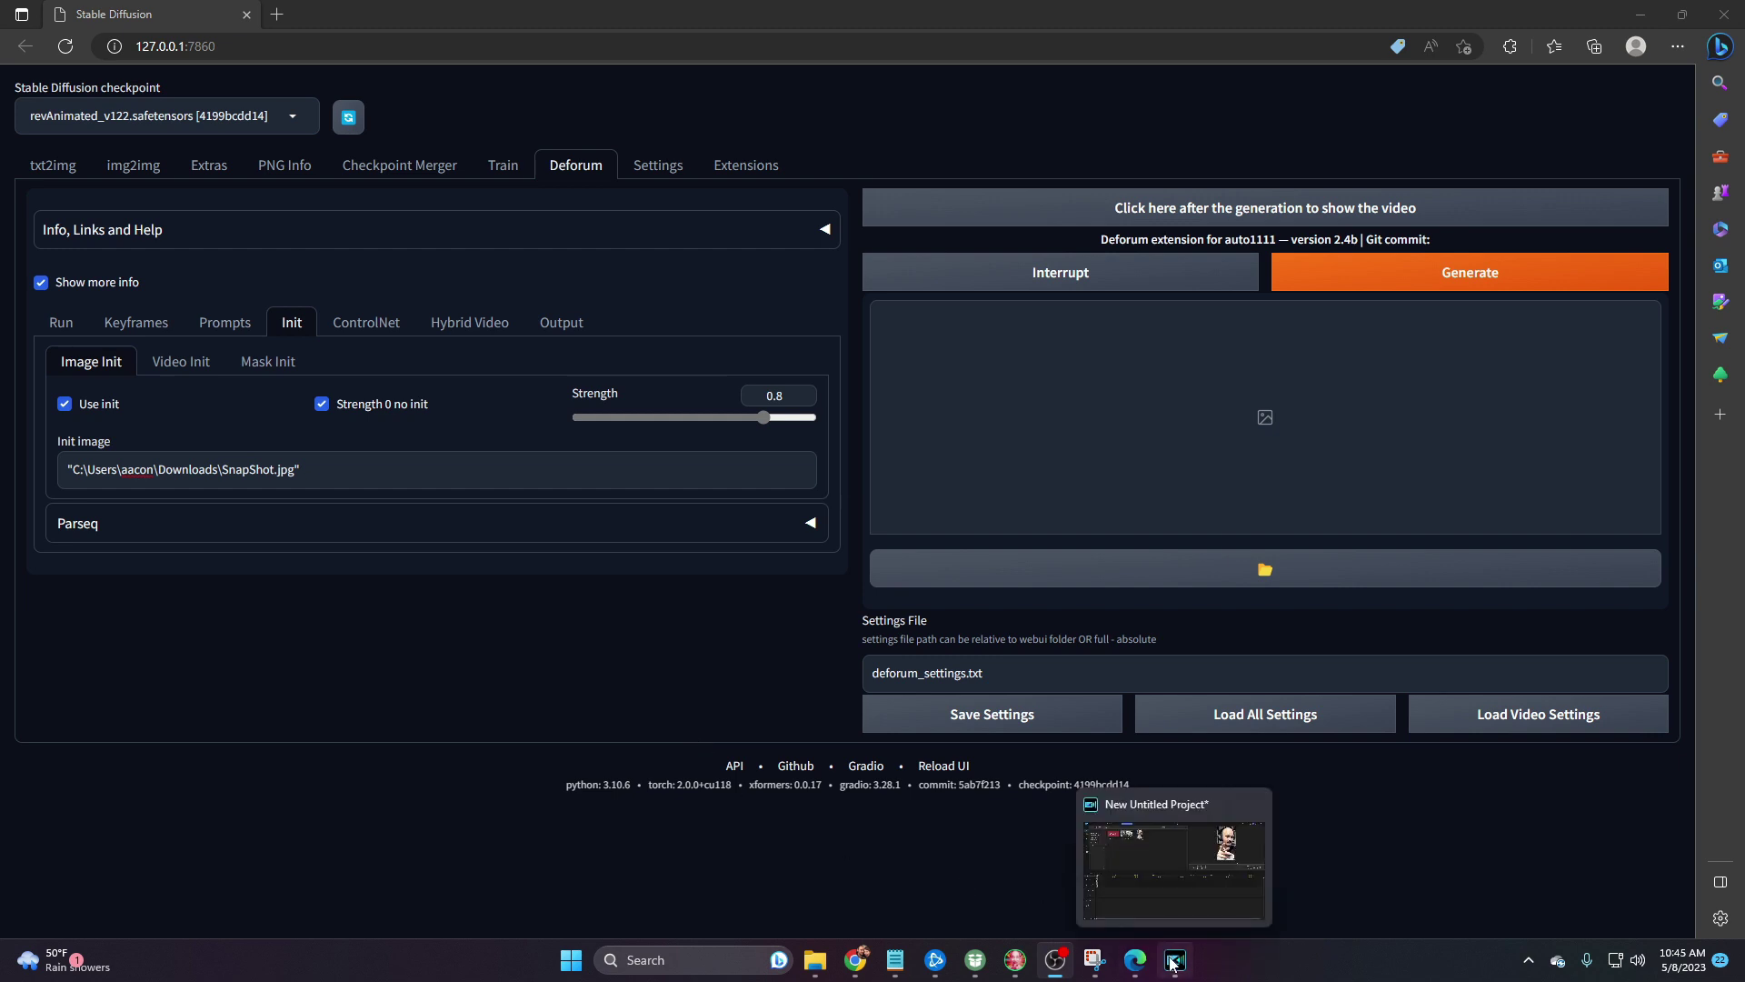
{"action": "left_click", "coordinate": [1172, 964]}
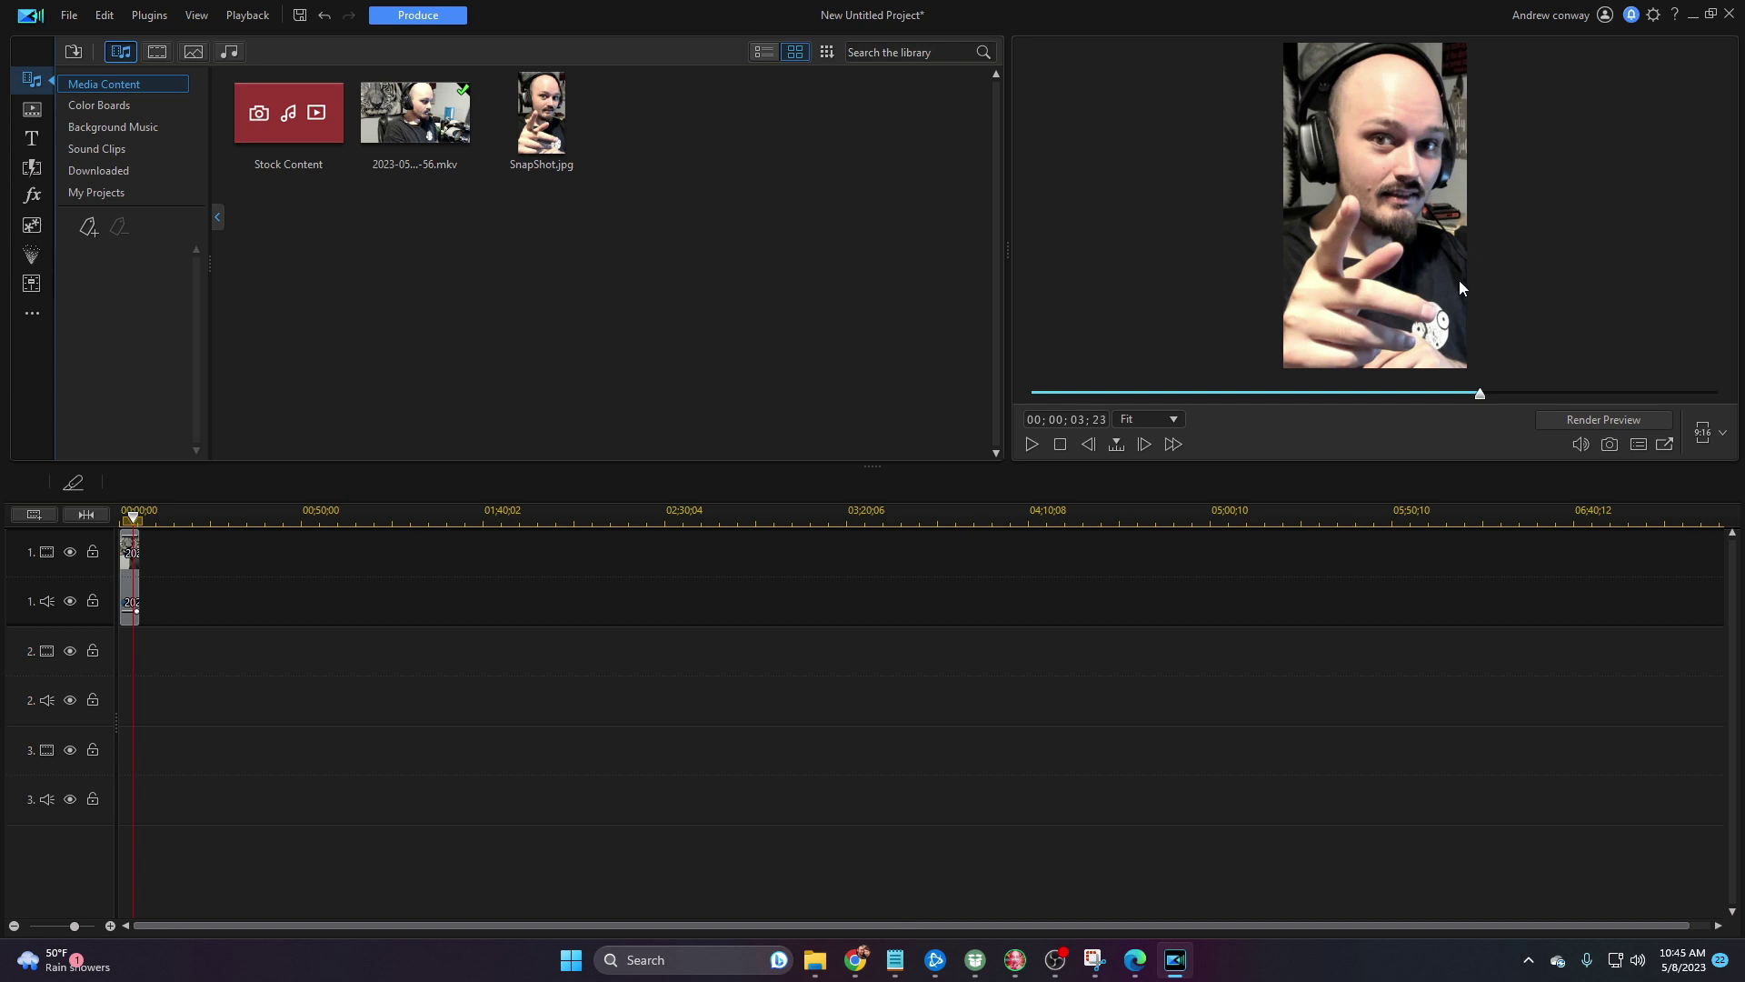
{"action": "left_click", "coordinate": [1611, 444]}
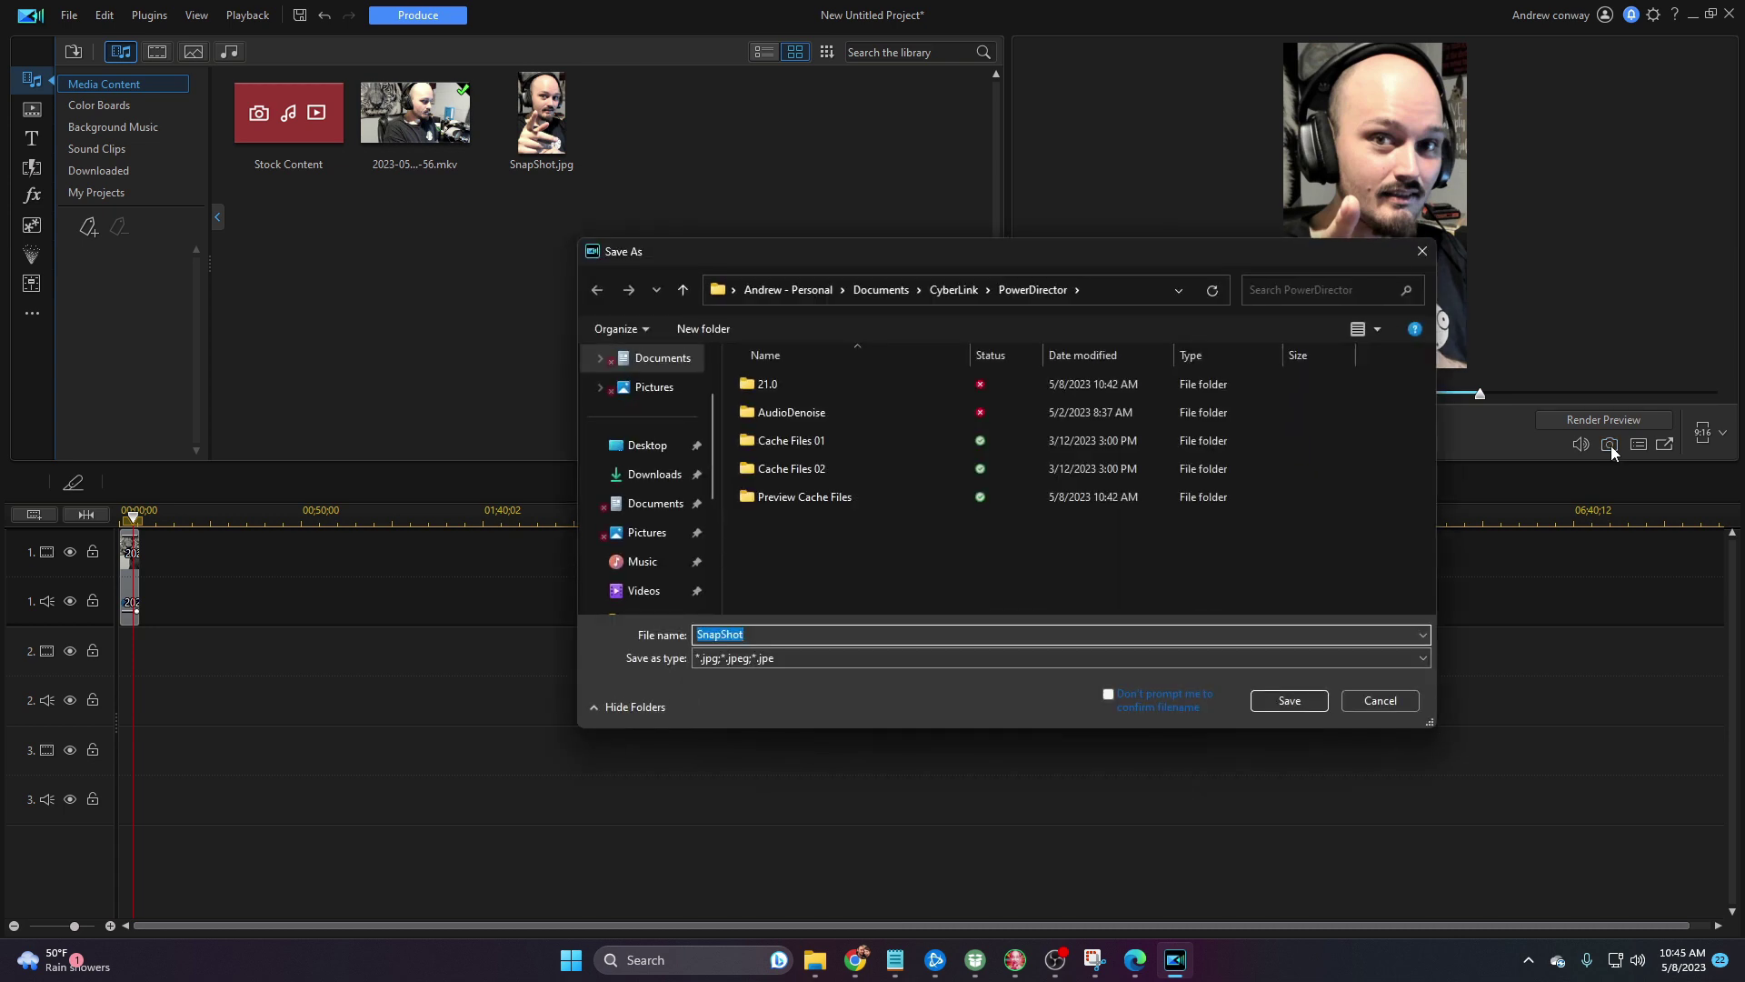
{"action": "left_click", "coordinate": [1422, 253]}
Switch to the Downloads folder in File Explorer, view the file options for the SnapShot image, and minimize PowerDirector.
{"action": "mouse_move", "coordinate": [814, 959]}
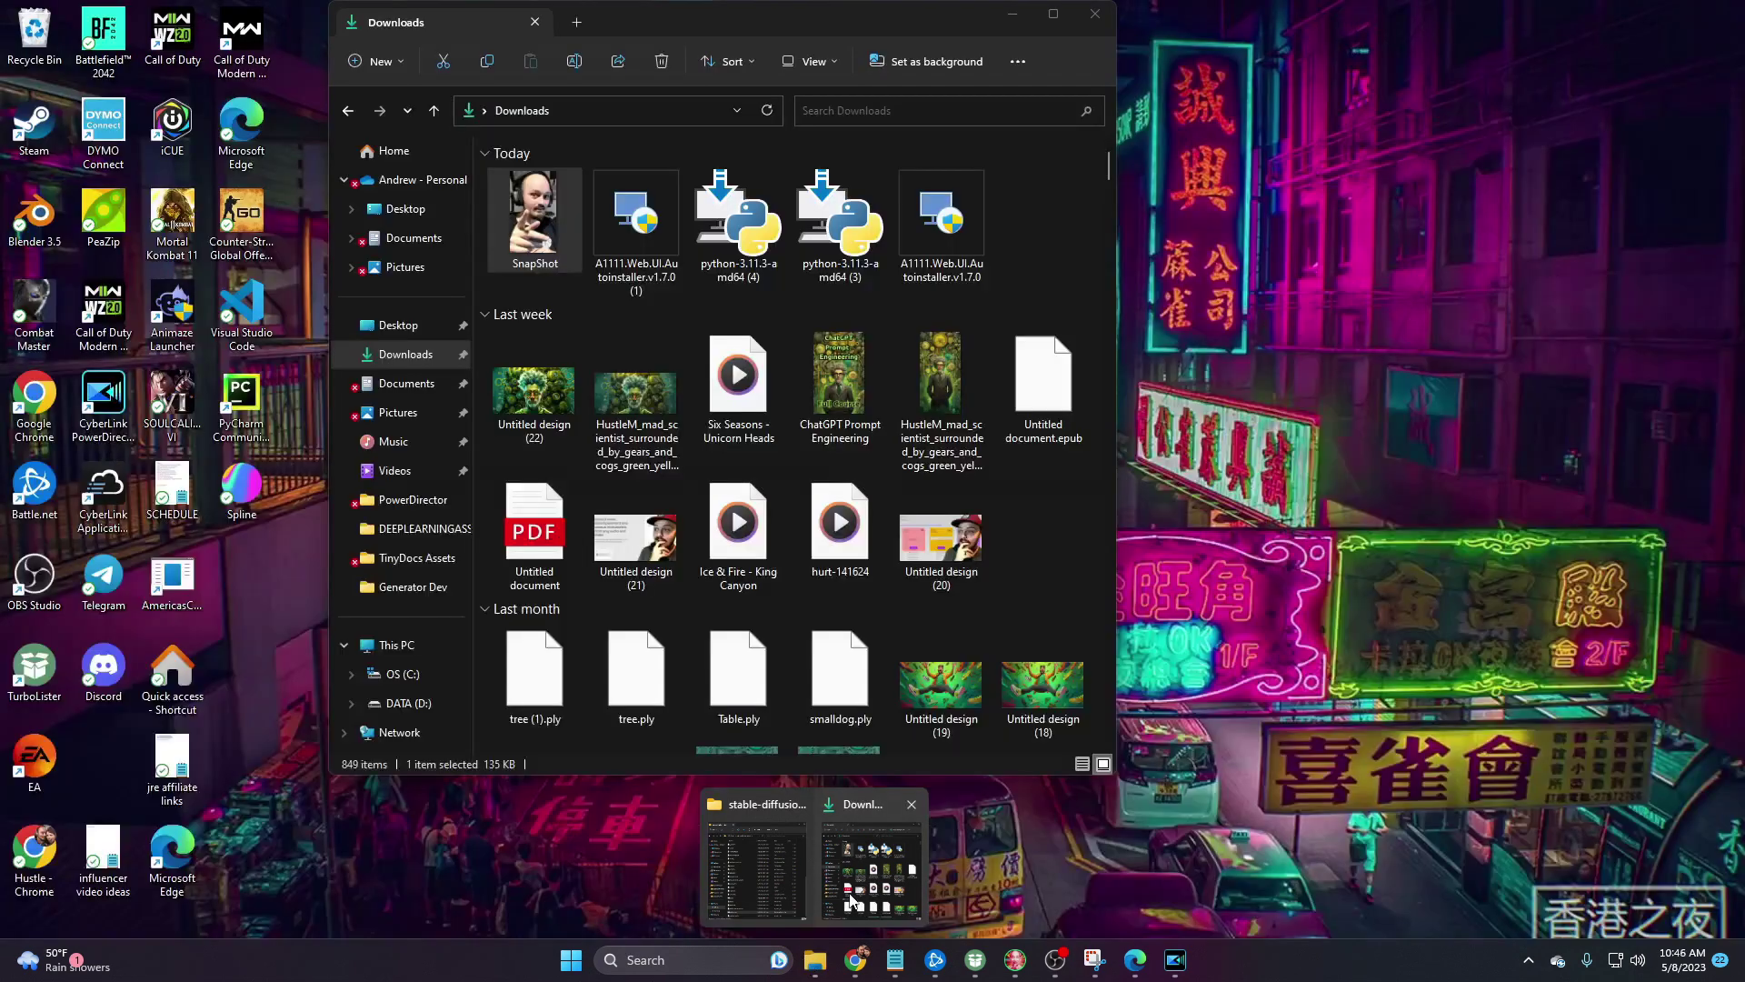
{"action": "left_click", "coordinate": [850, 900]}
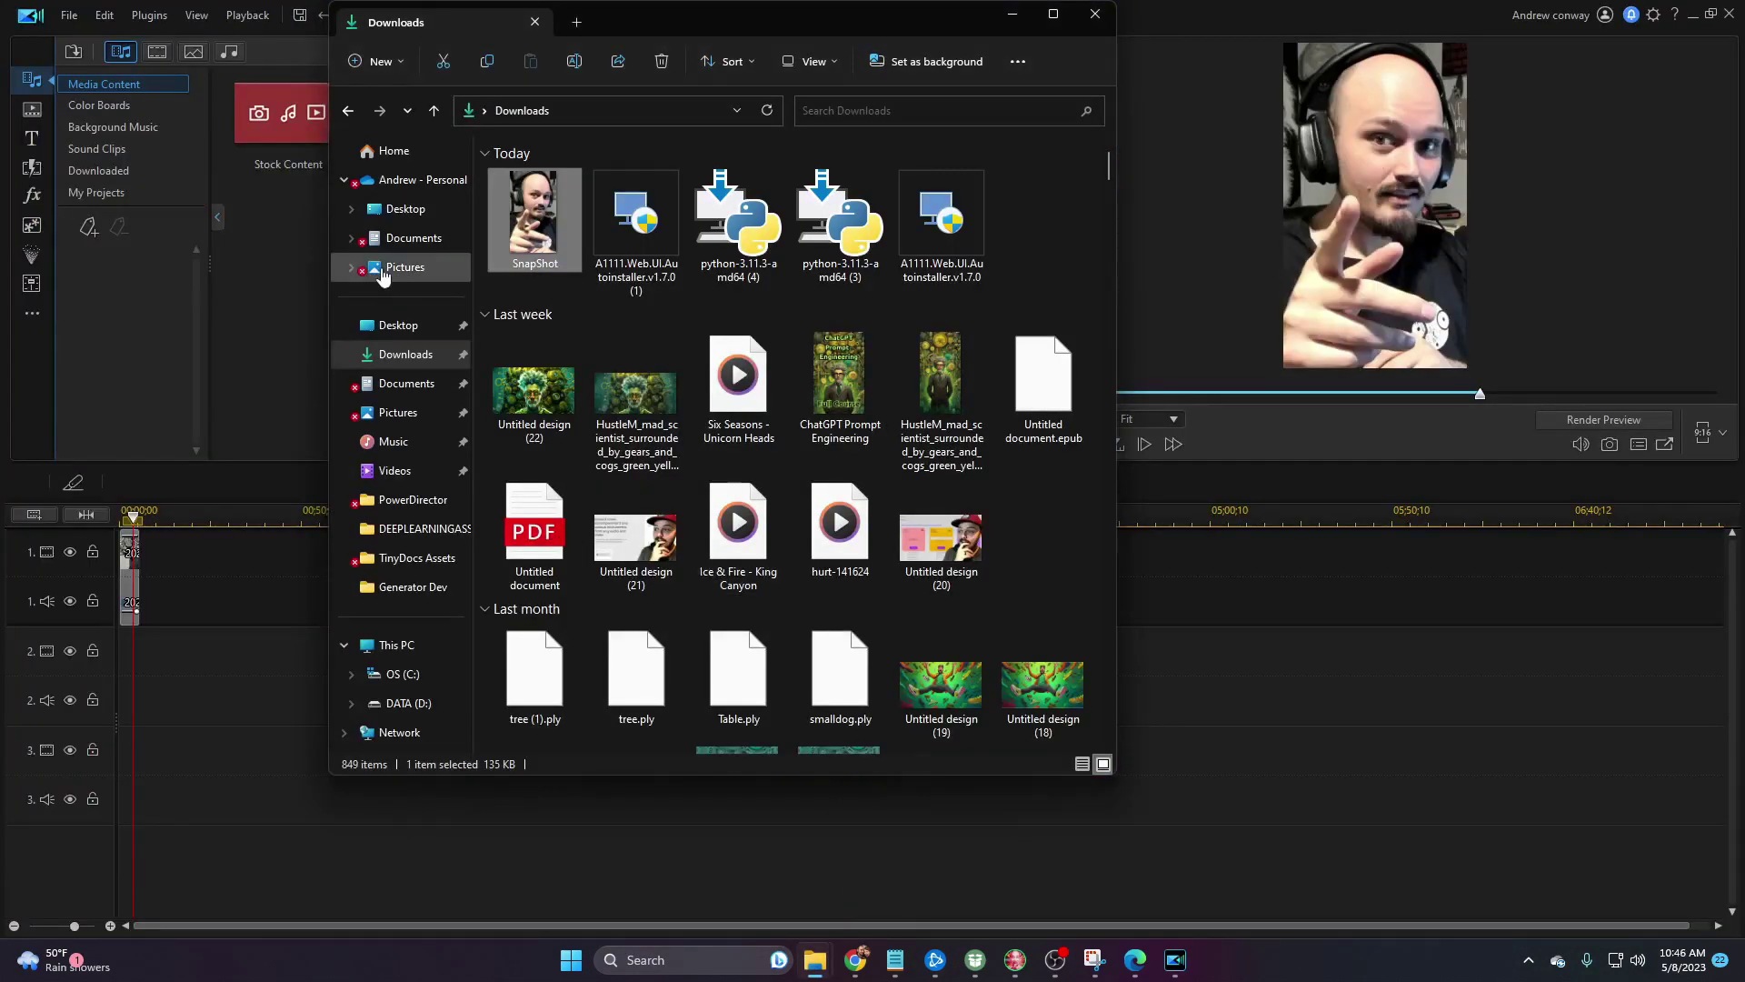
{"action": "right_click", "coordinate": [536, 213]}
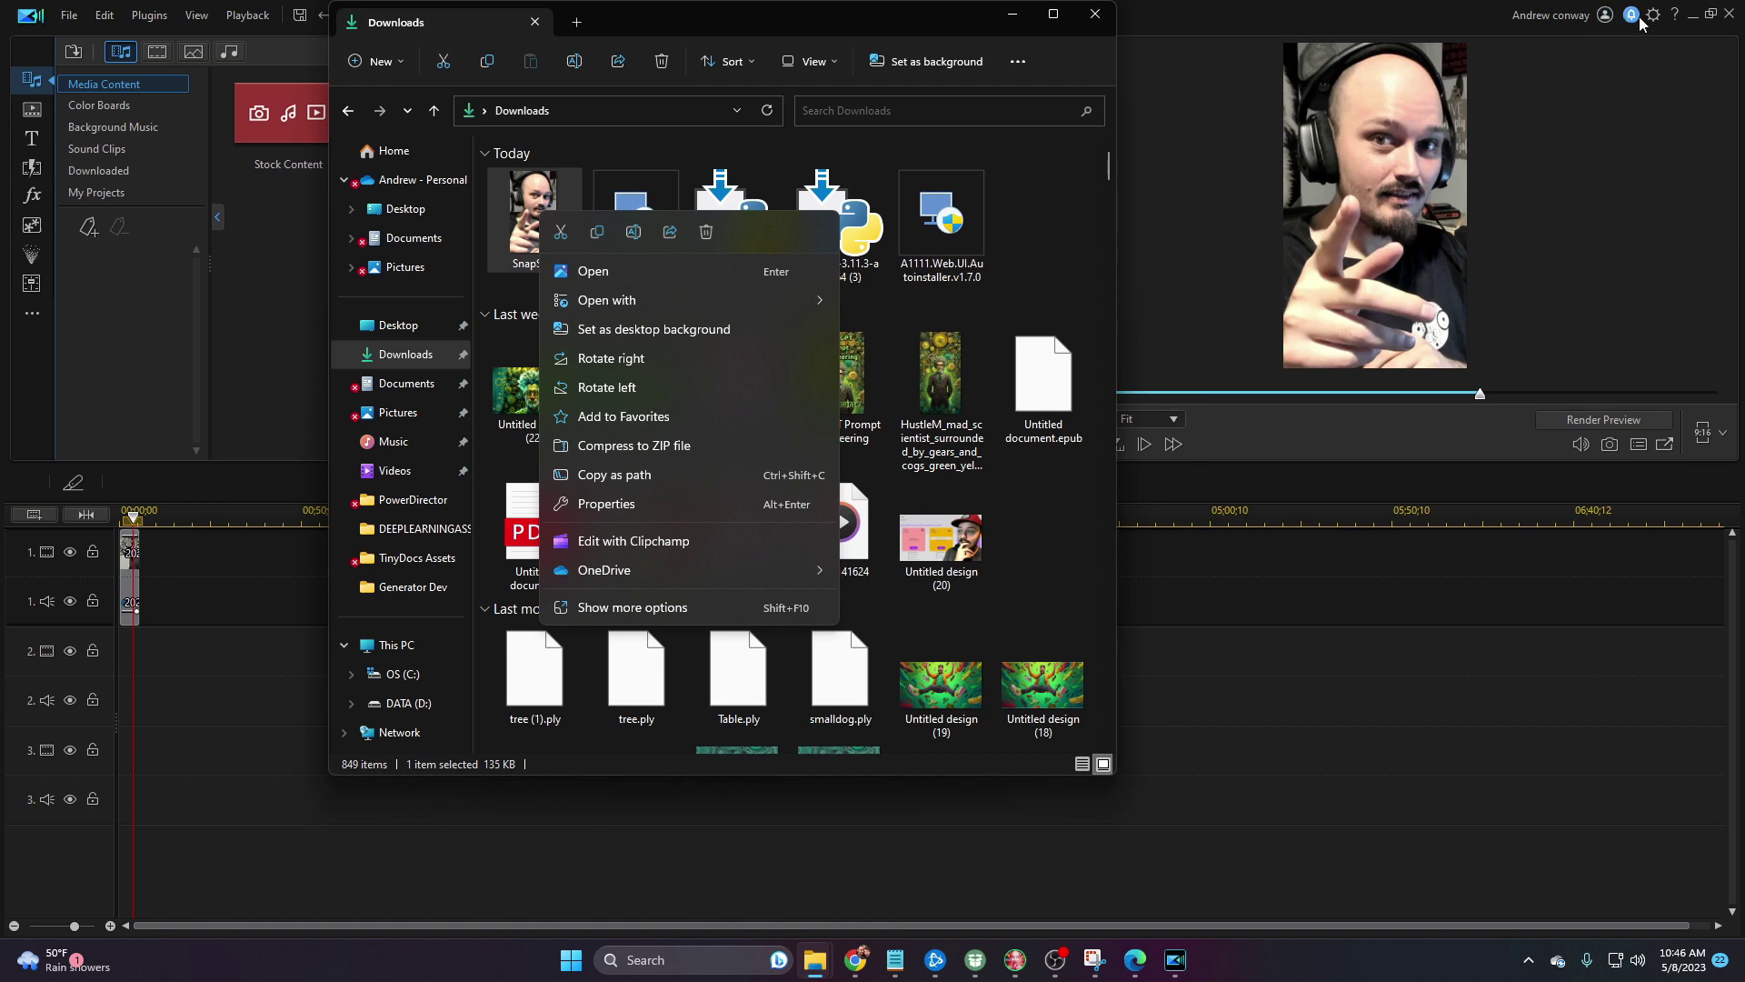
{"action": "left_click", "coordinate": [1692, 15]}
{"action": "left_click", "coordinate": [202, 659]}
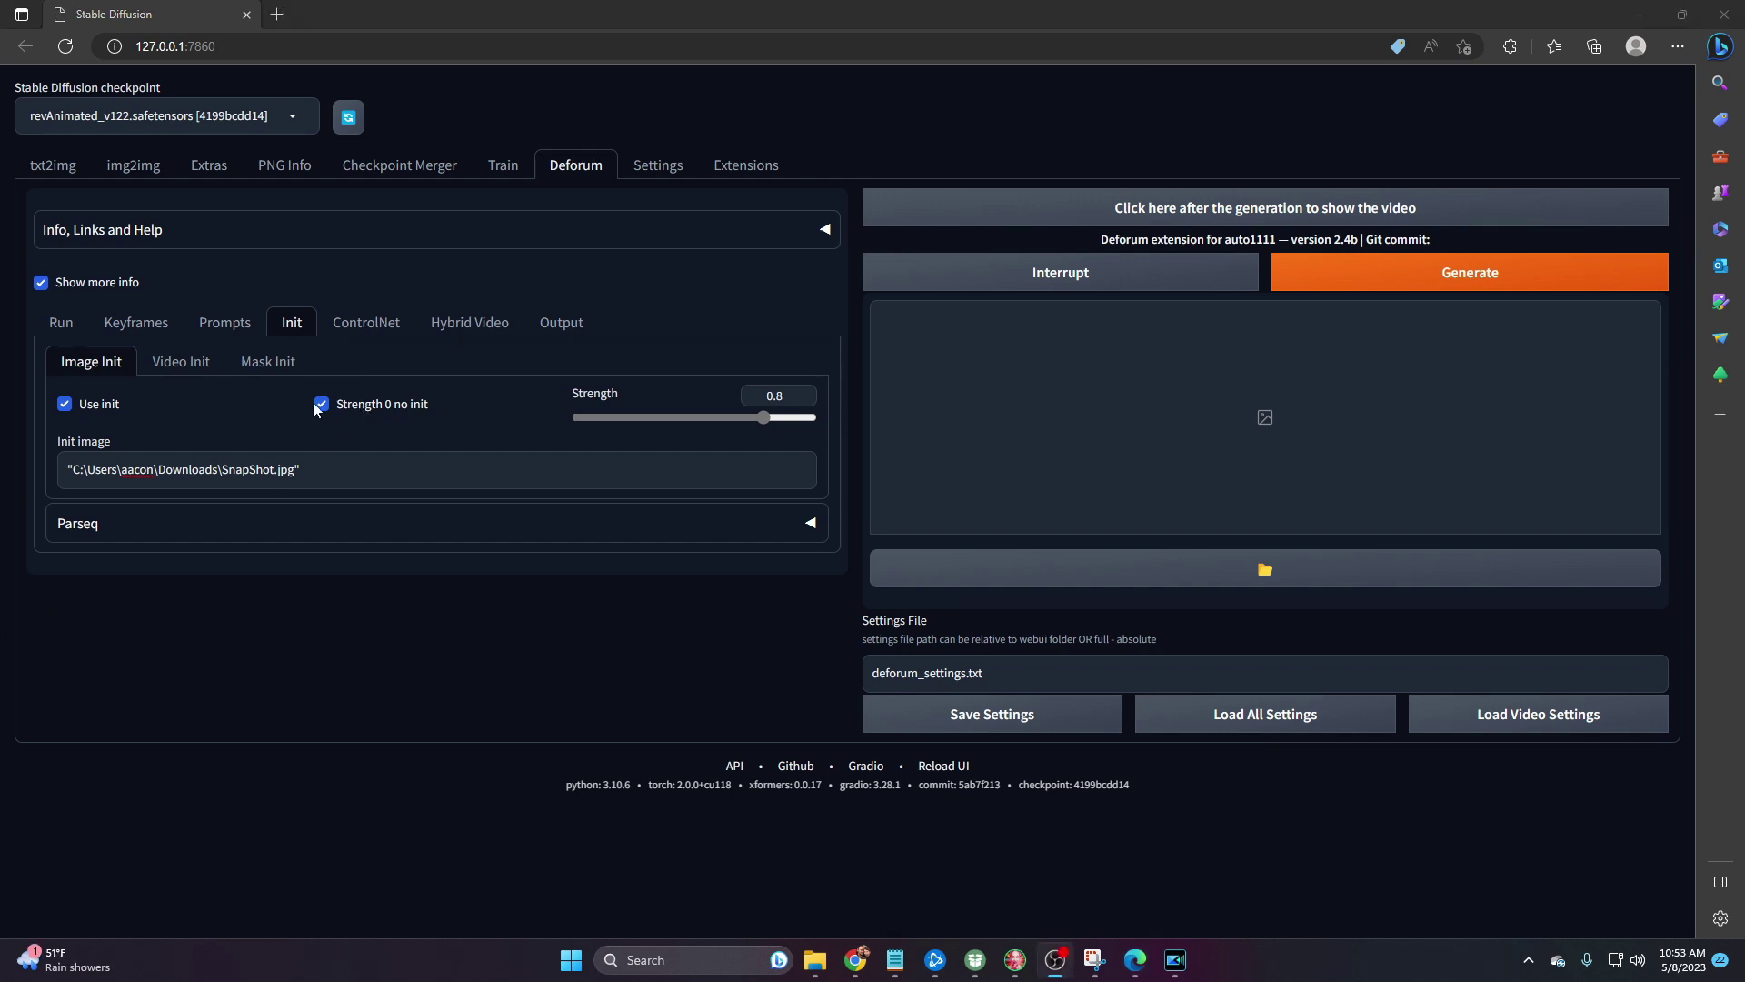
Review Deforum's frame-numbered prompt list from frame 0 to frame 540, including how the frame numbers are written.
{"action": "left_click", "coordinate": [235, 331]}
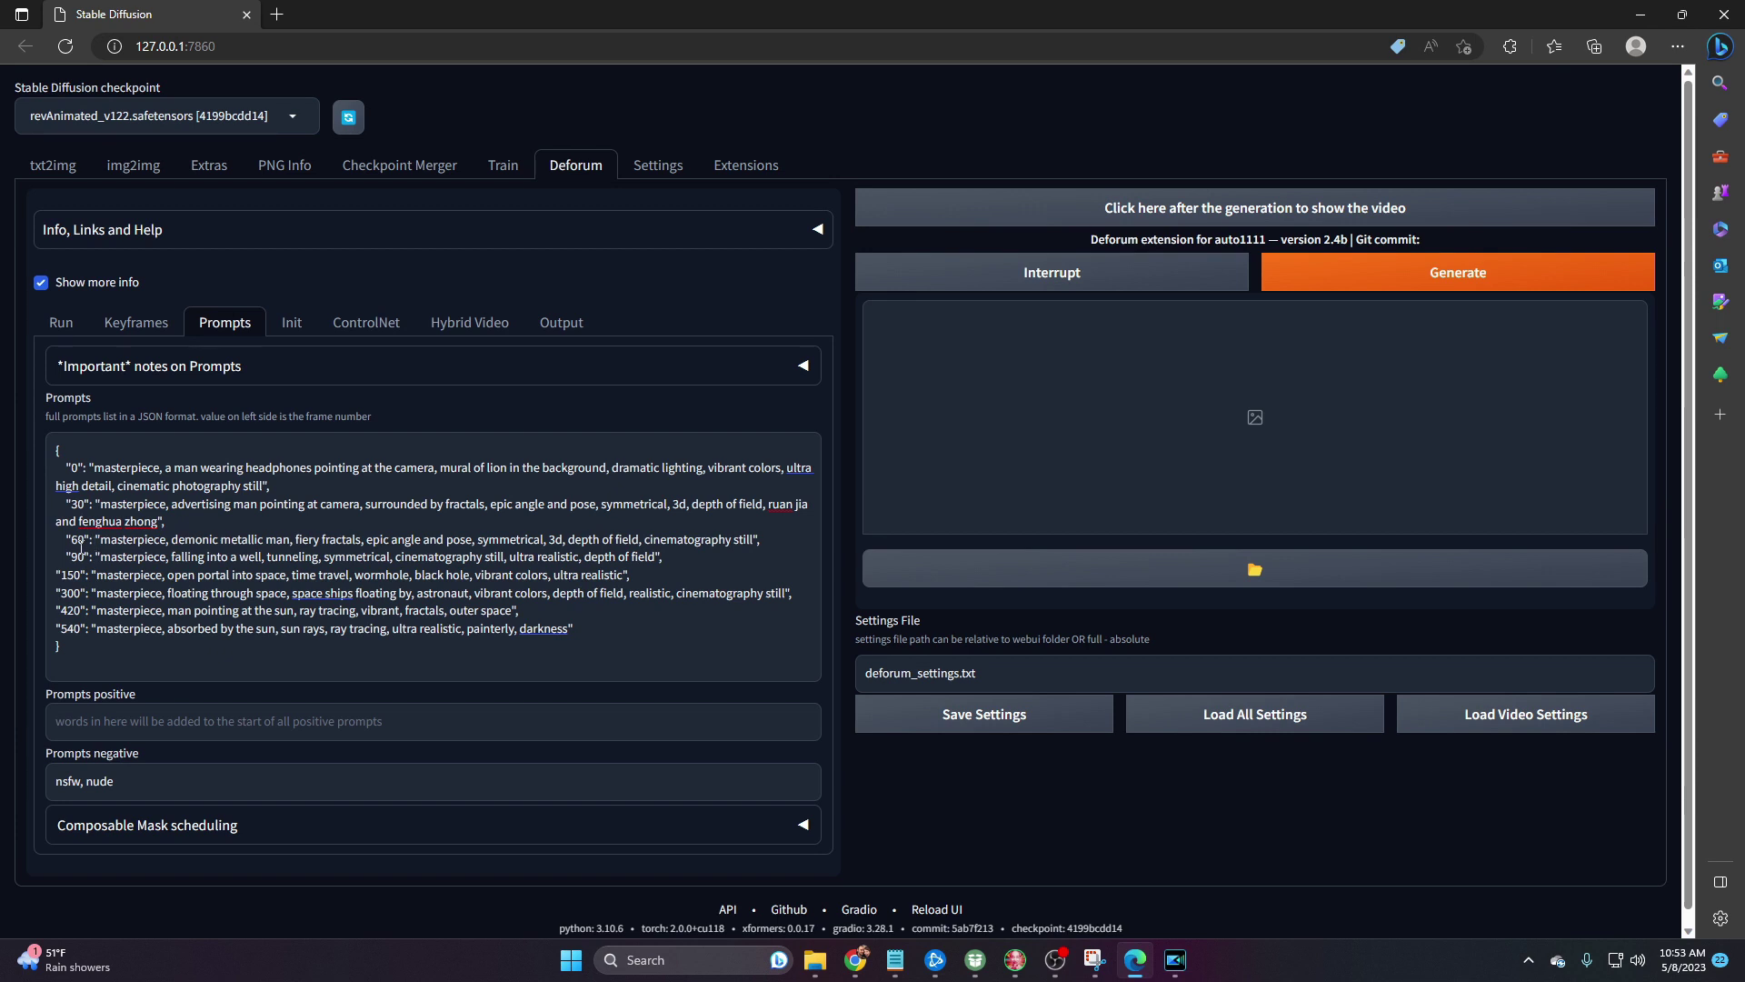
{"action": "left_click_drag", "start_coordinate": [72, 468], "coordinate": [208, 644]}
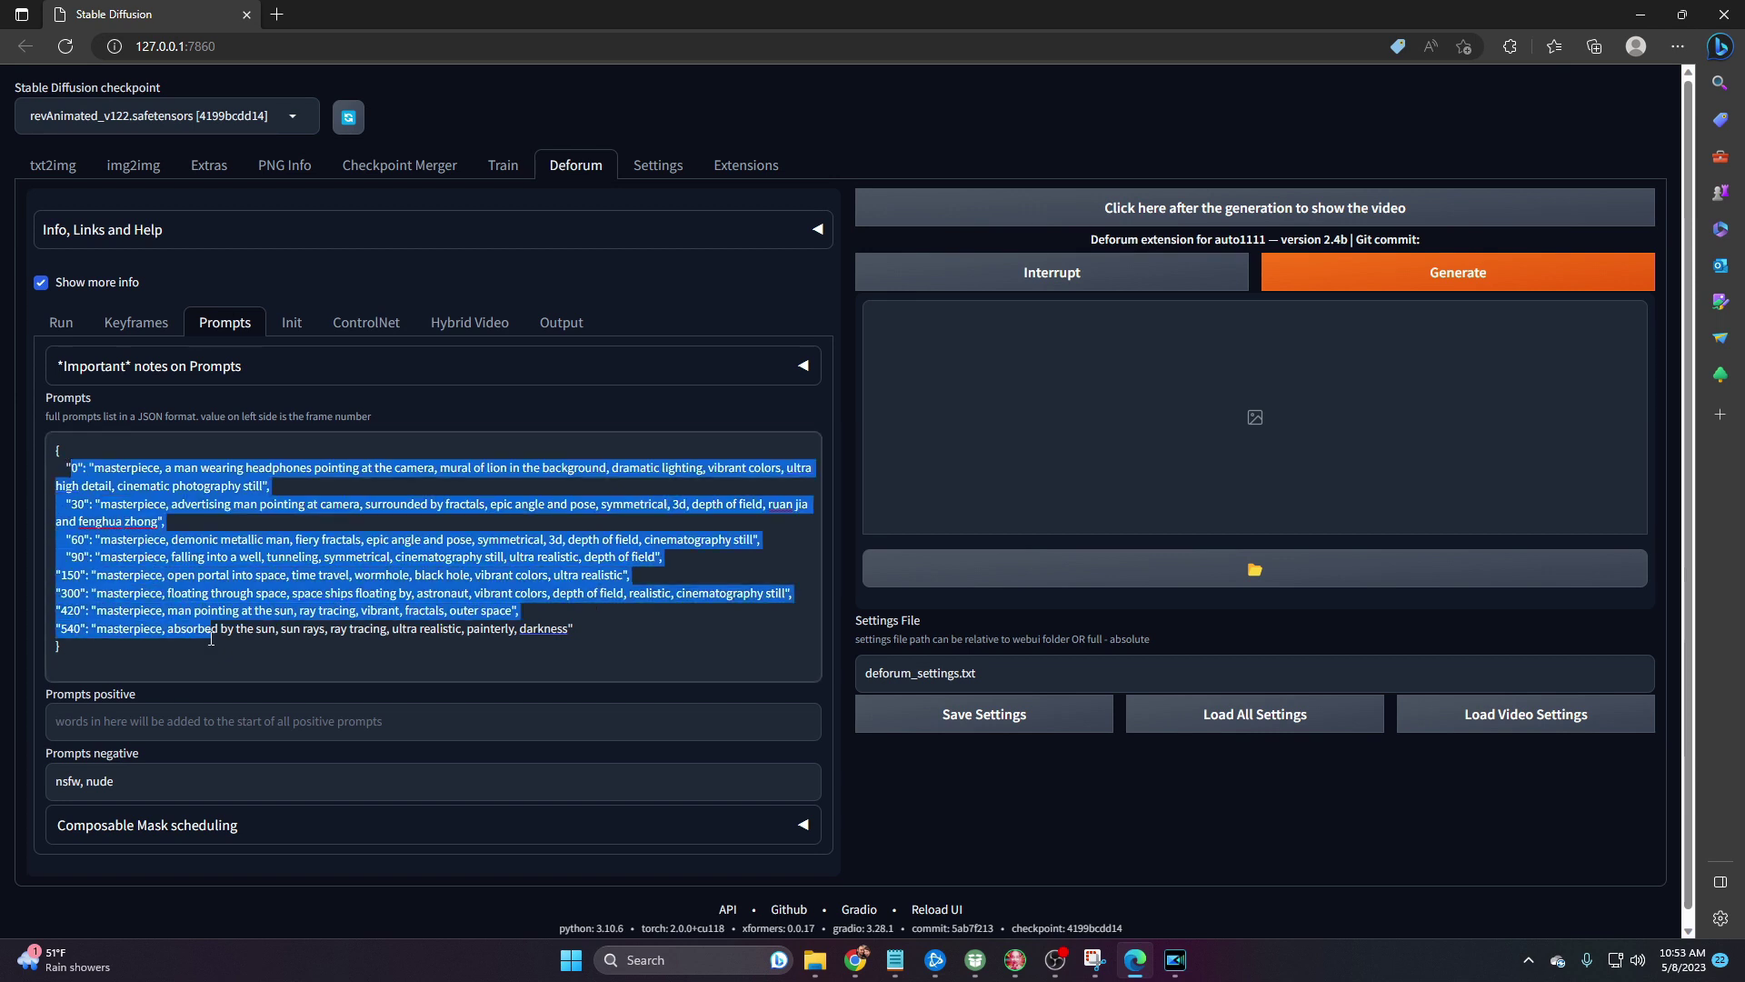
{"action": "left_click", "coordinate": [208, 644]}
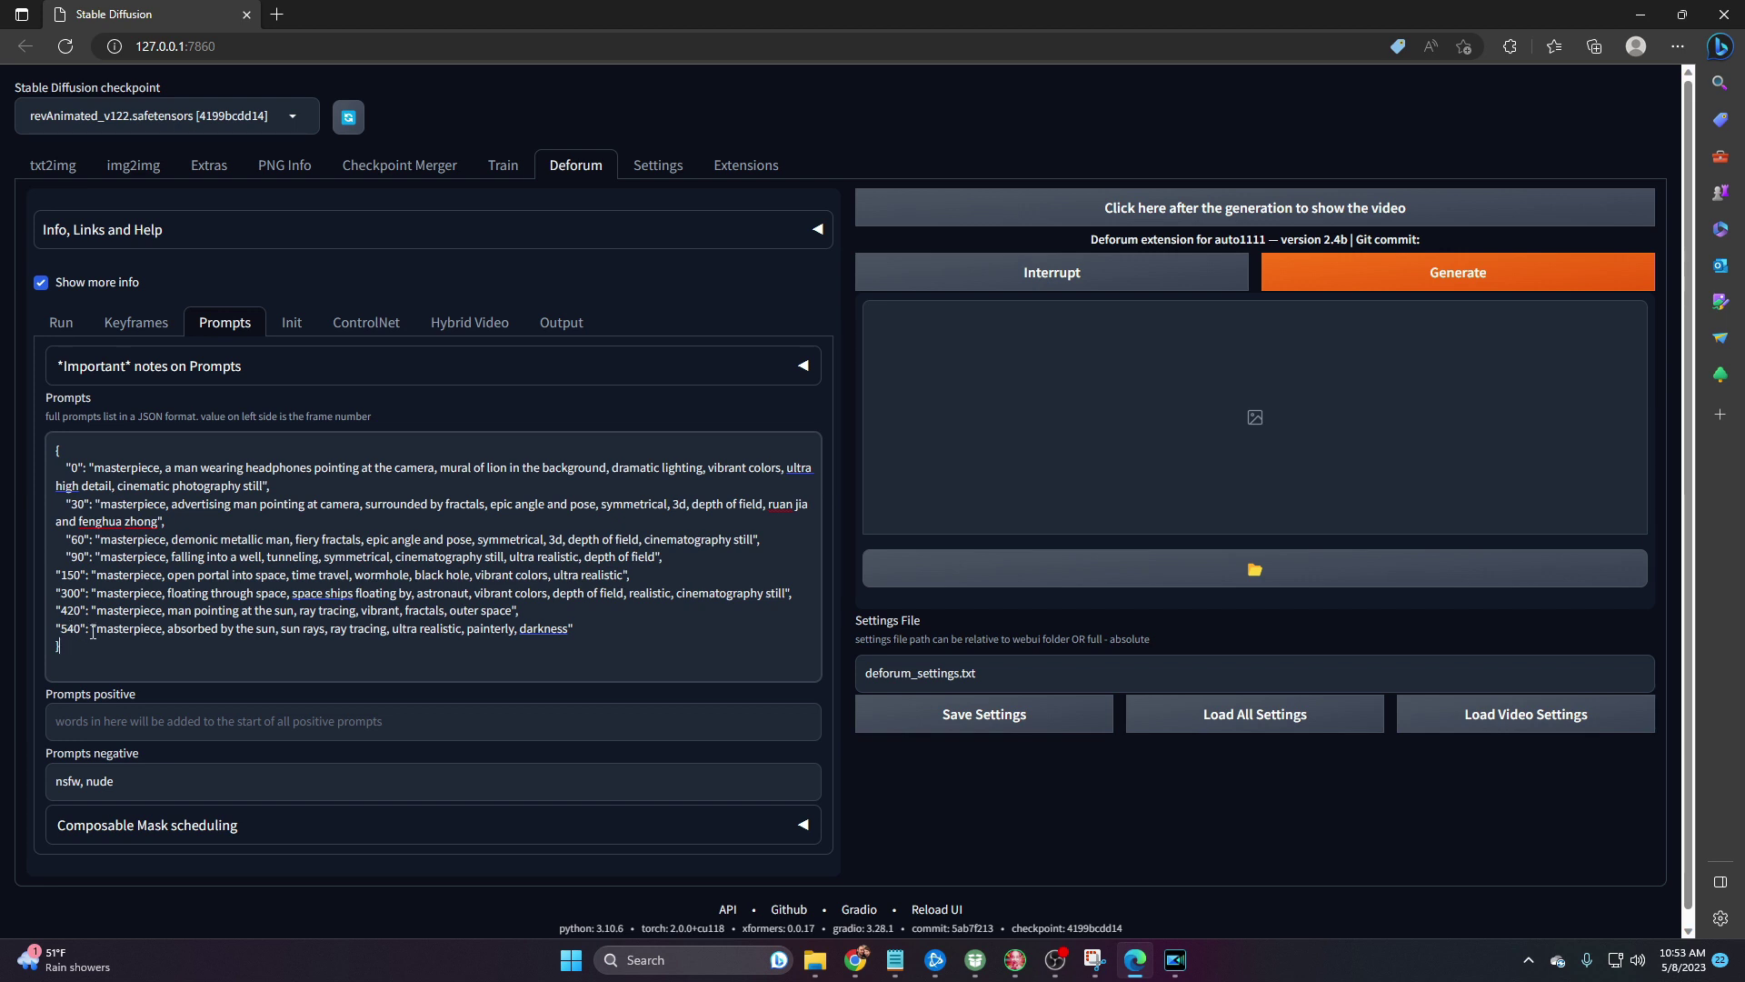
{"action": "left_click_drag", "start_coordinate": [89, 629], "coordinate": [56, 629]}
{"action": "left_click", "coordinate": [518, 614]}
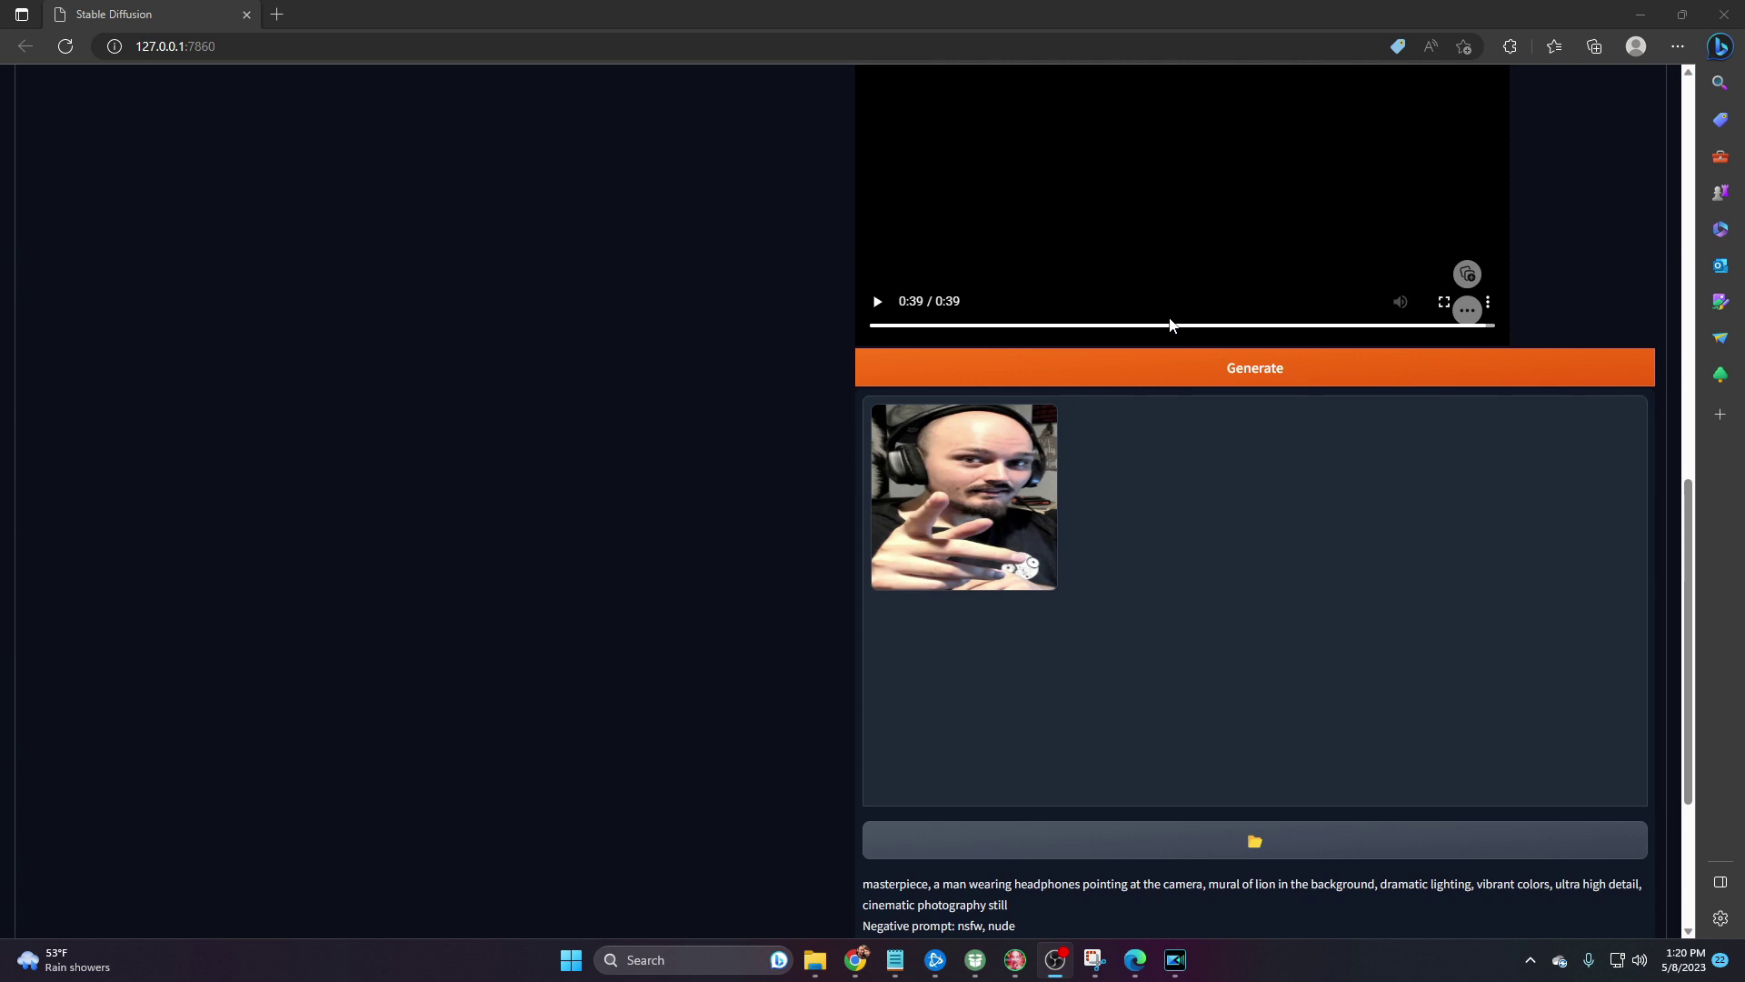
Play the generated Deforum video from the beginning.
{"action": "left_click", "coordinate": [878, 332]}
{"action": "left_click_drag", "start_coordinate": [1690, 506], "coordinate": [1693, 273]}
{"action": "left_click", "coordinate": [896, 870]}
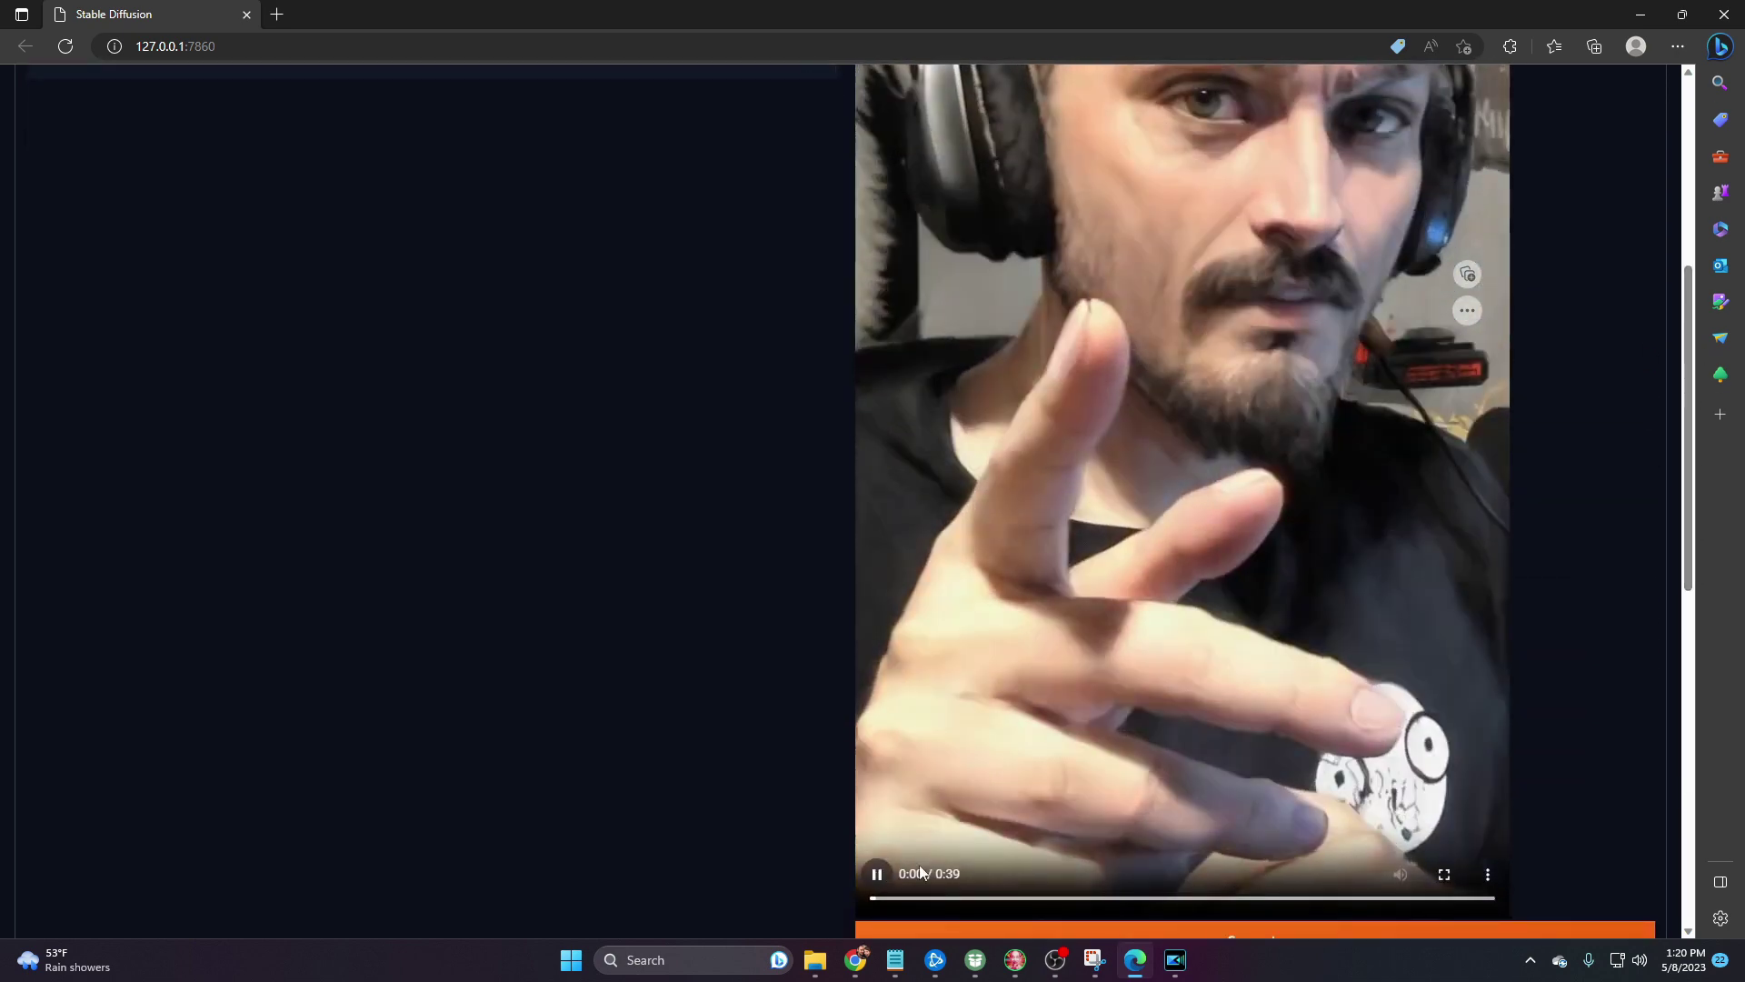
Examine the upscale model and upscale factor choices in Deforum's video output settings.
{"action": "left_click_drag", "start_coordinate": [1693, 395], "coordinate": [1696, 350]}
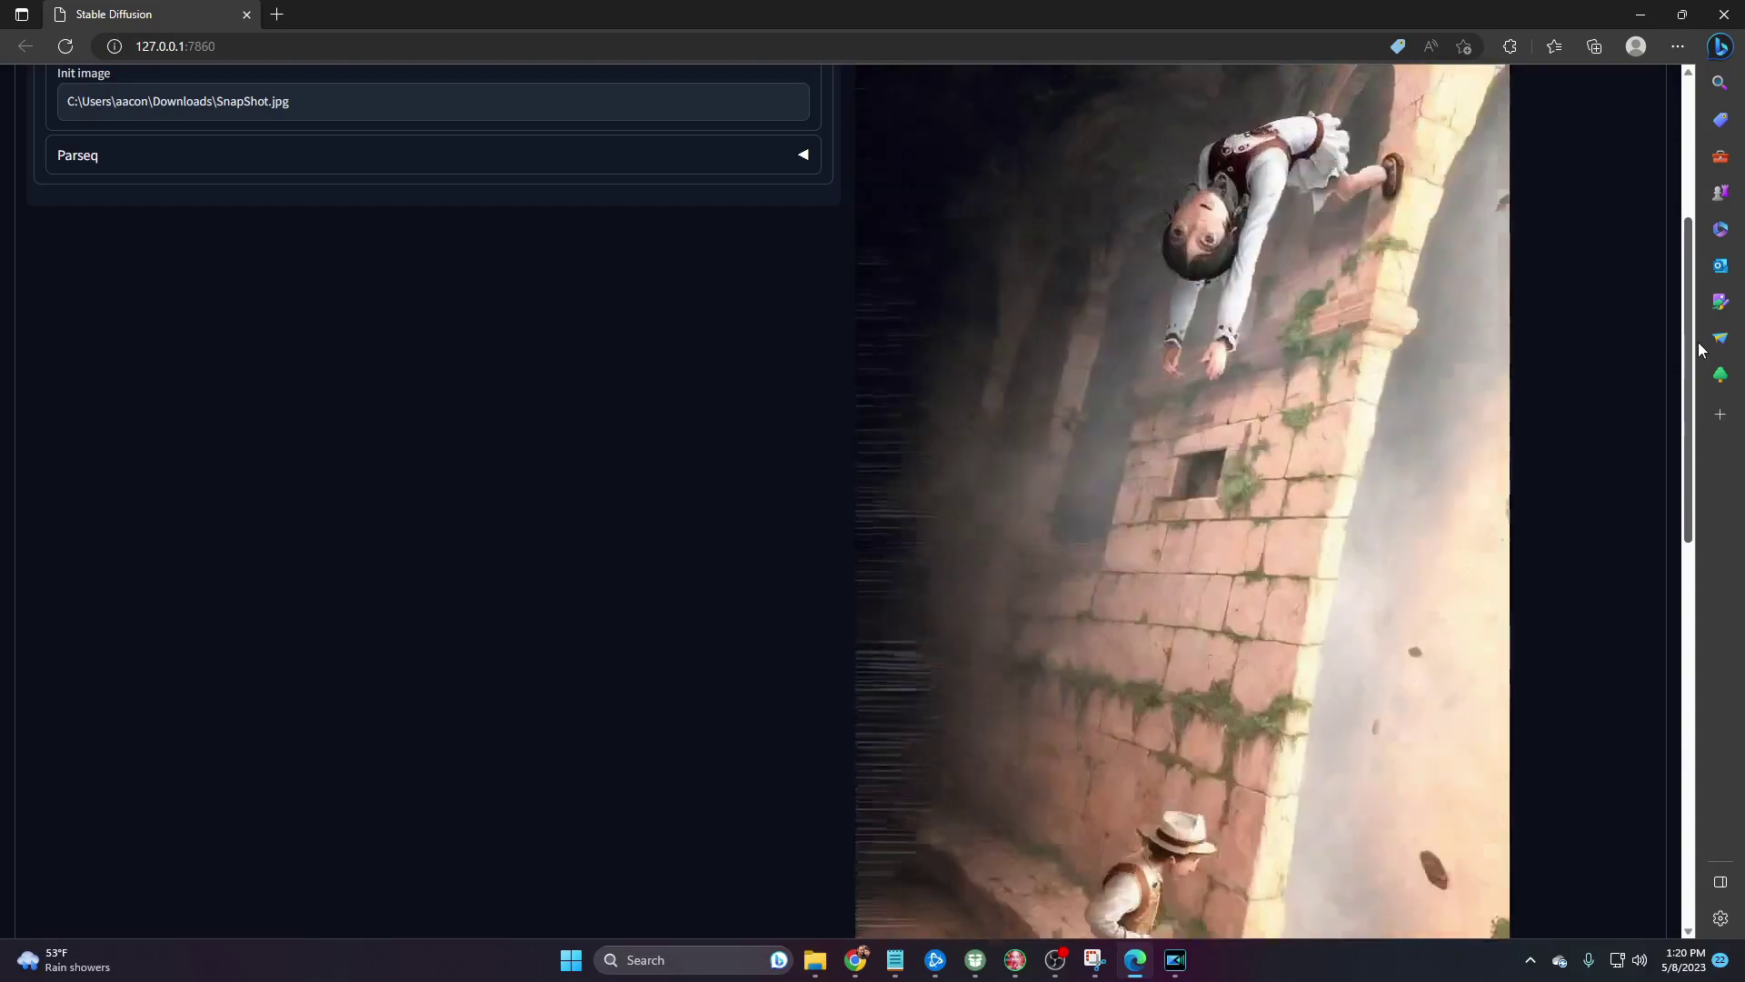
{"action": "left_click_drag", "start_coordinate": [1702, 350], "coordinate": [1718, 209]}
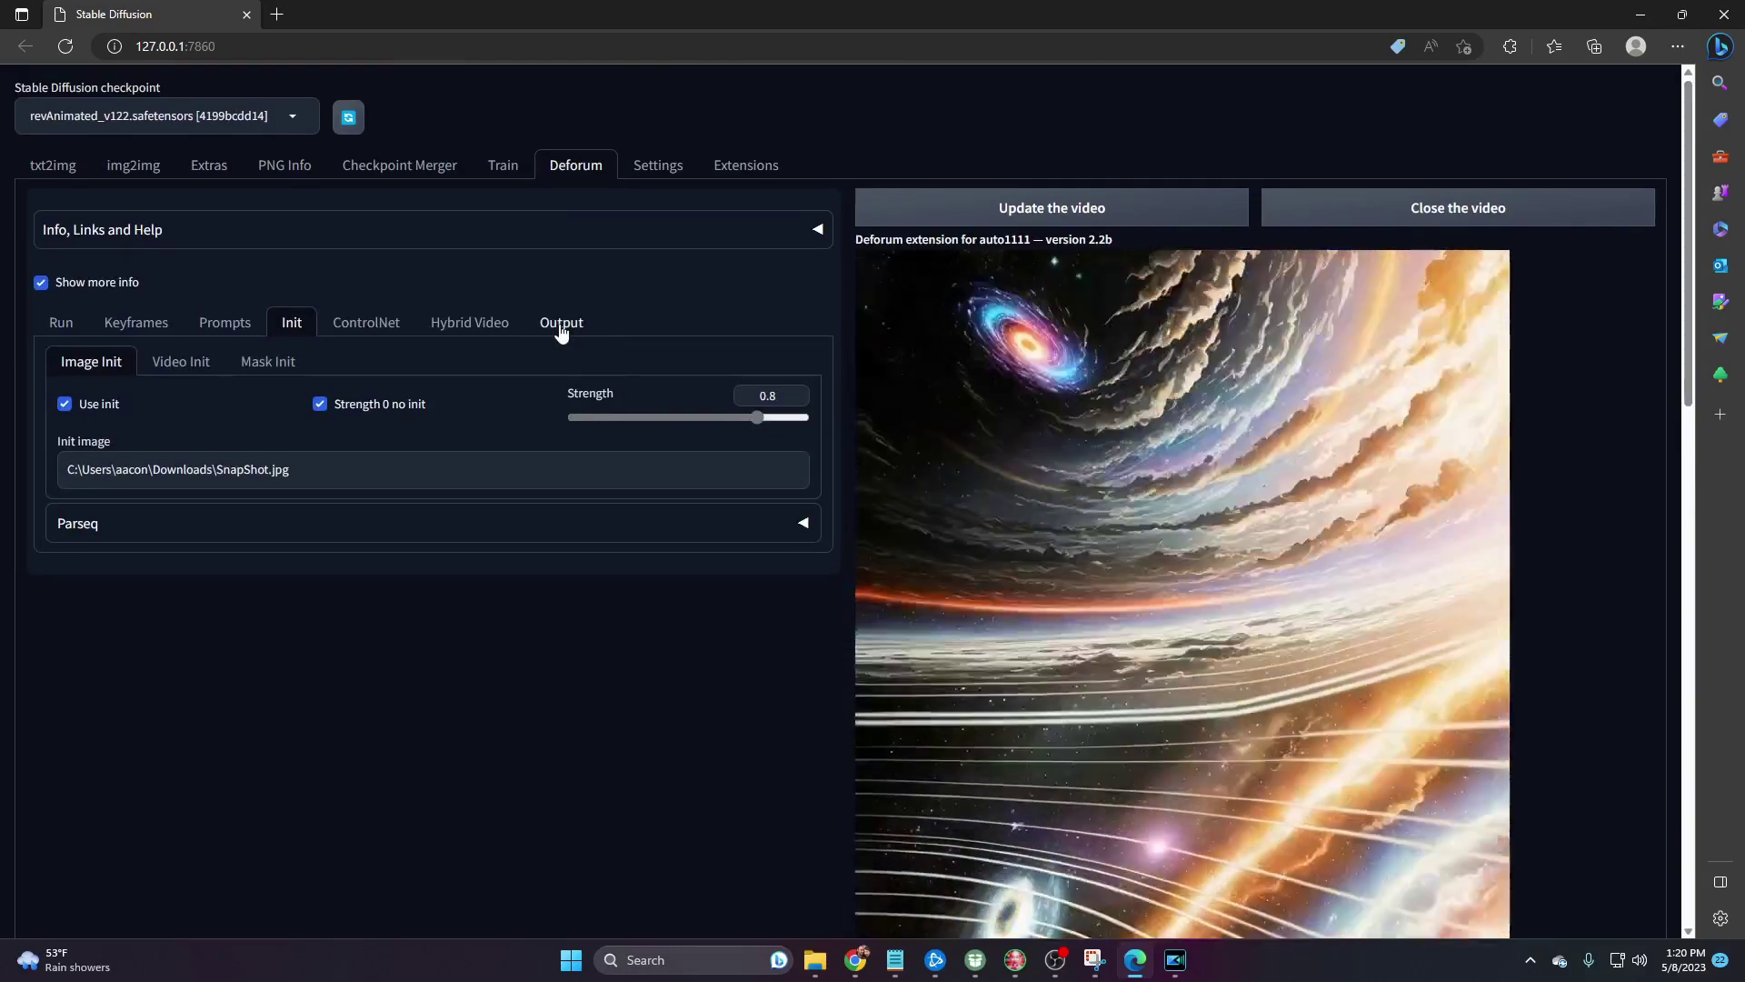
{"action": "left_click", "coordinate": [560, 325]}
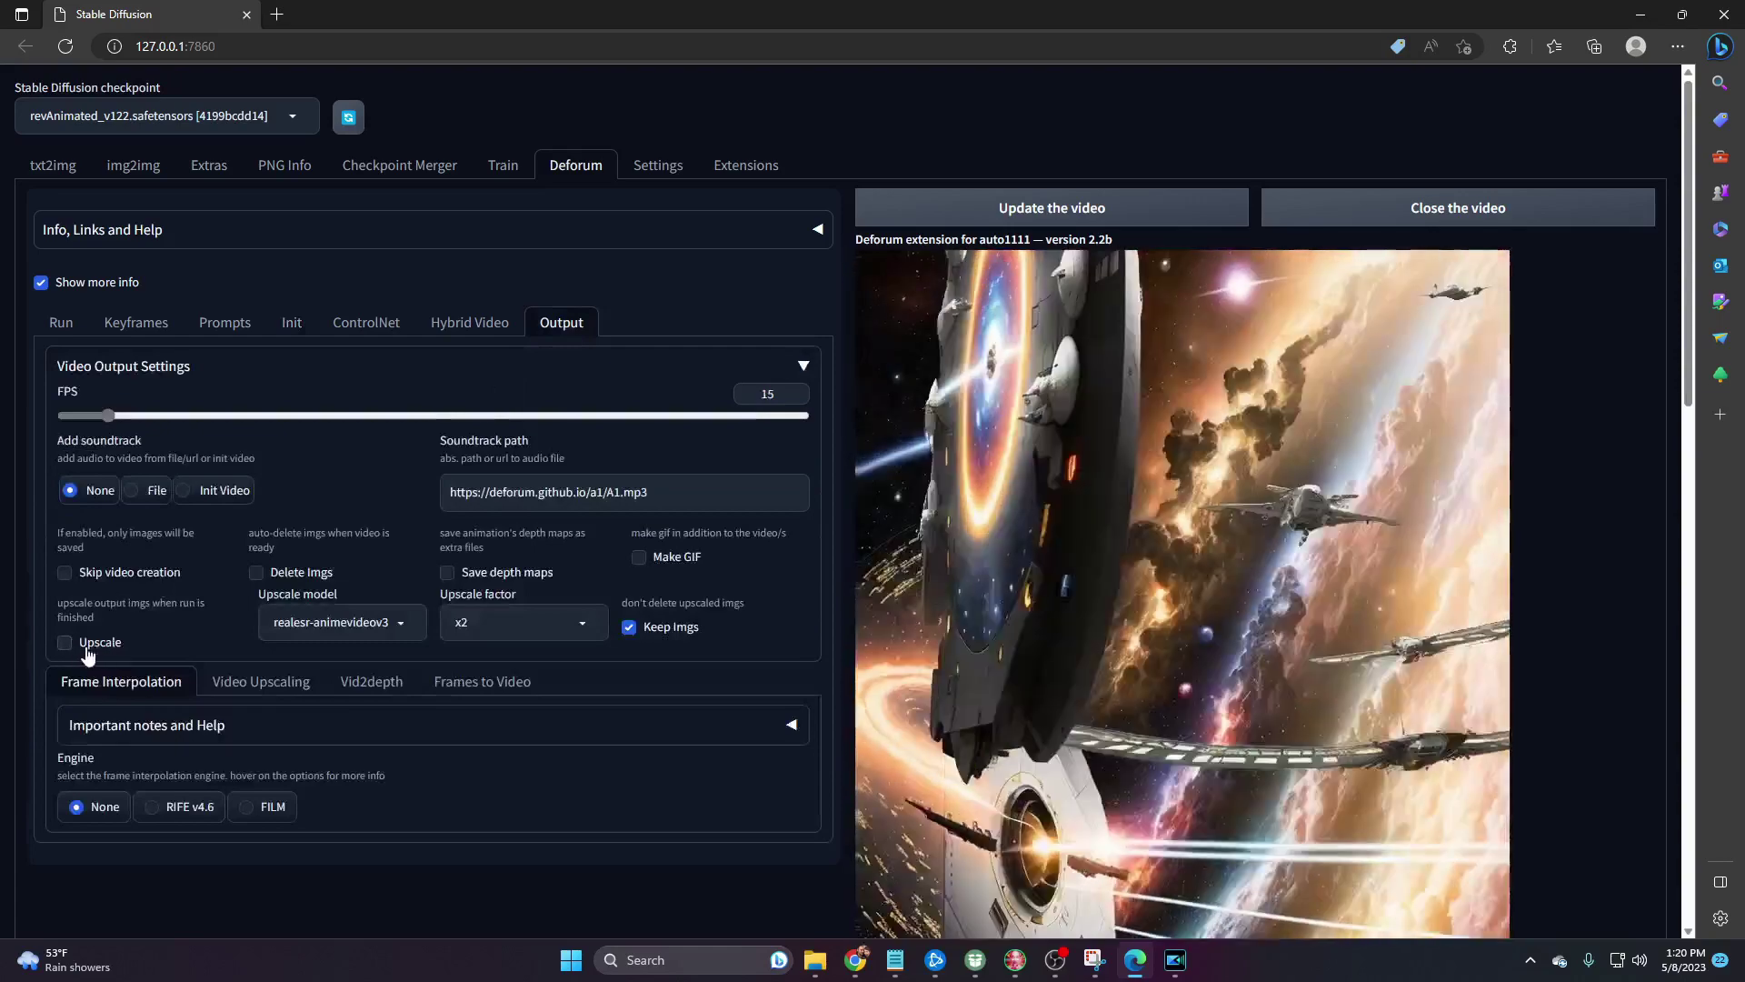
{"action": "left_click", "coordinate": [396, 622]}
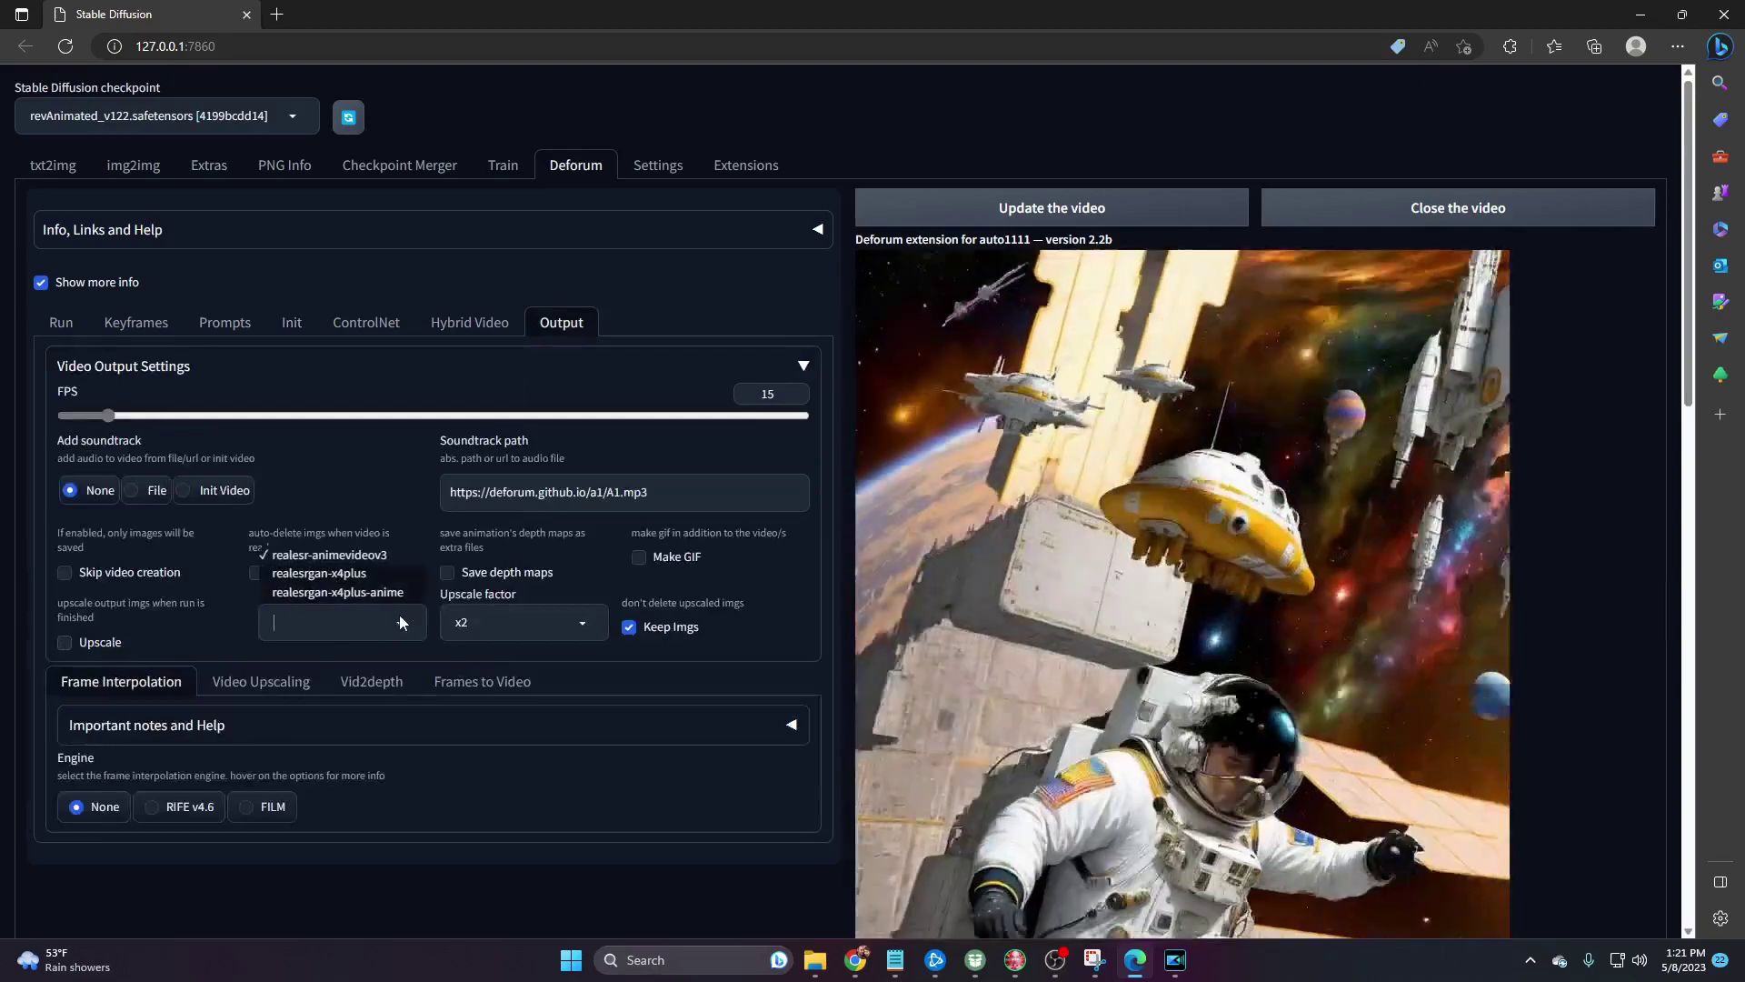
{"action": "left_click", "coordinate": [576, 621]}
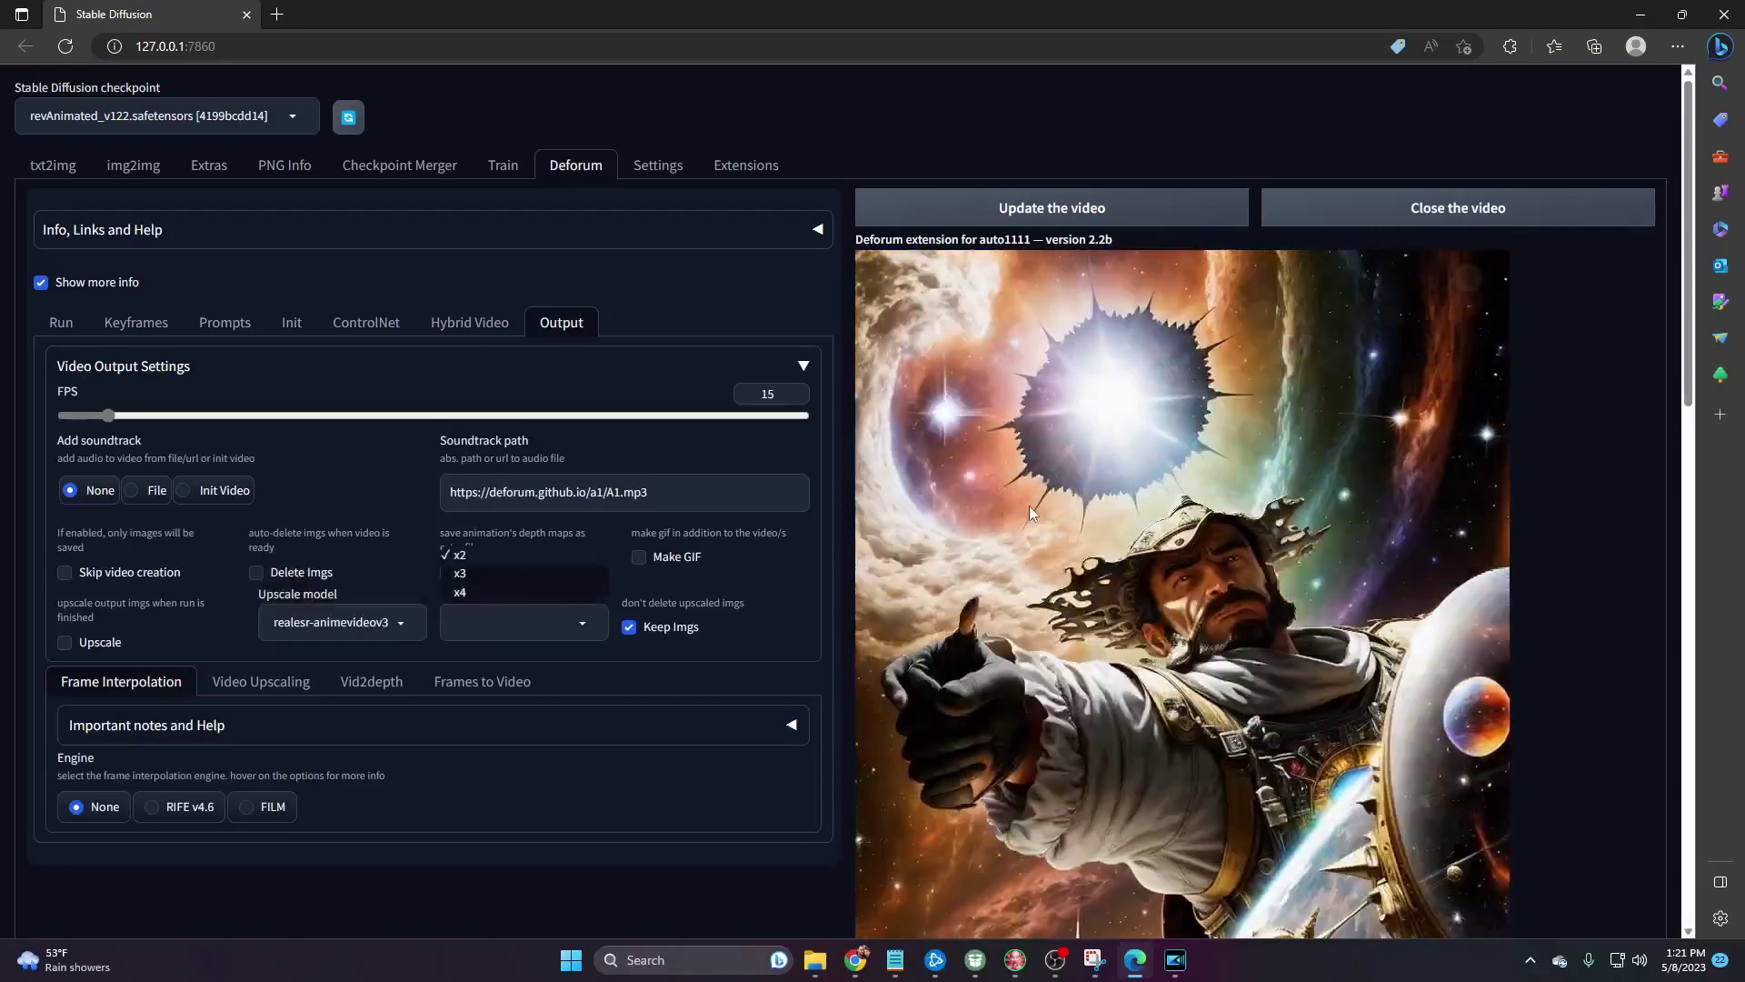
{"action": "mouse_move", "coordinate": [1091, 509]}
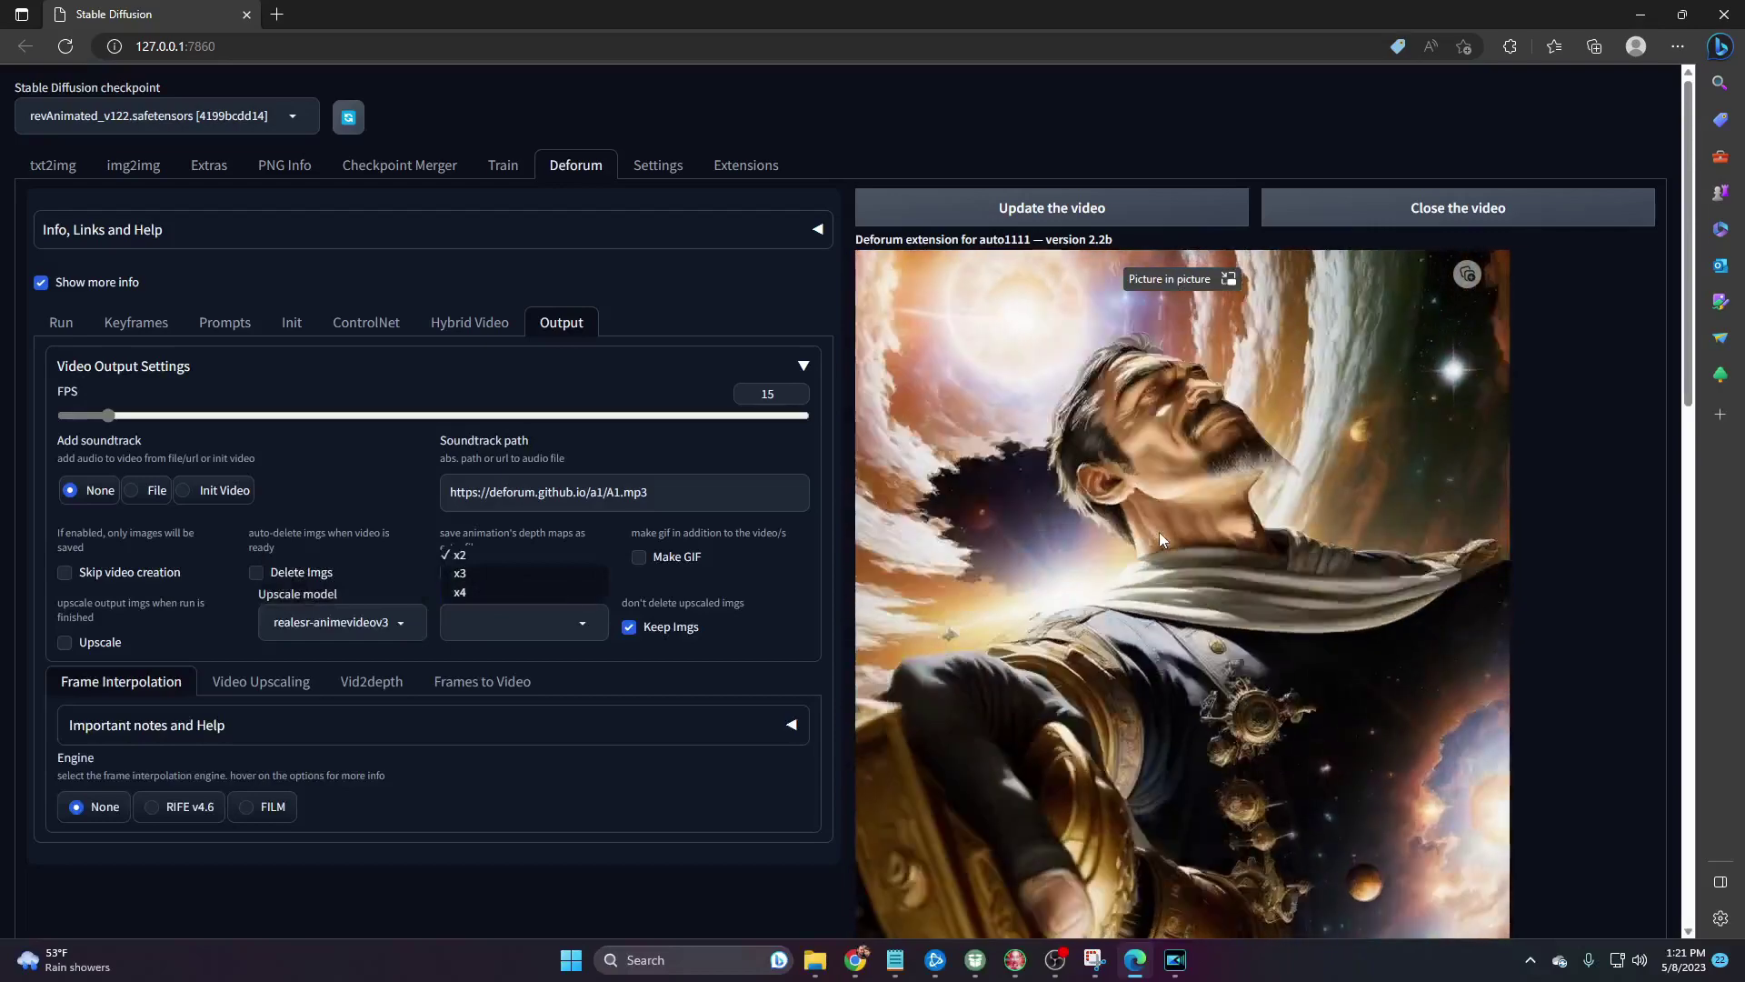